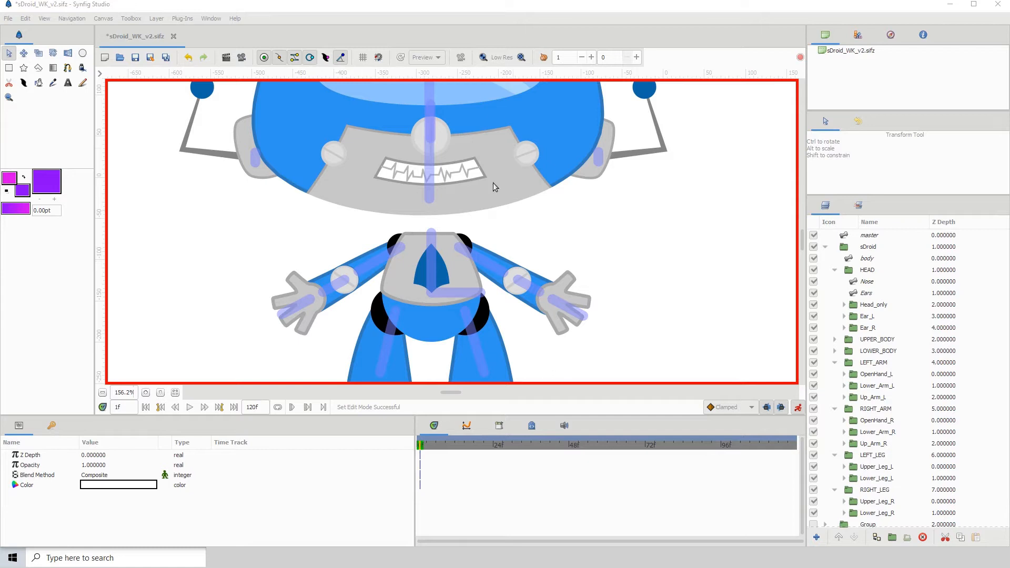
- Examine the robot's upper-arm joints, the RIGHT_ARM group and the body skeleton
scroll(374, 172, "down", 5)
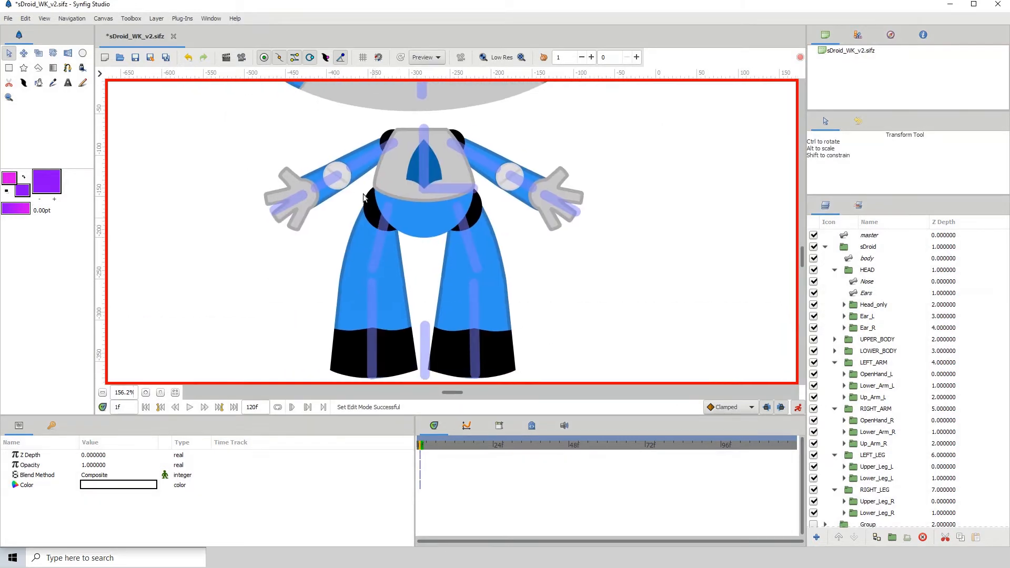
scroll(452, 263, "up", 4)
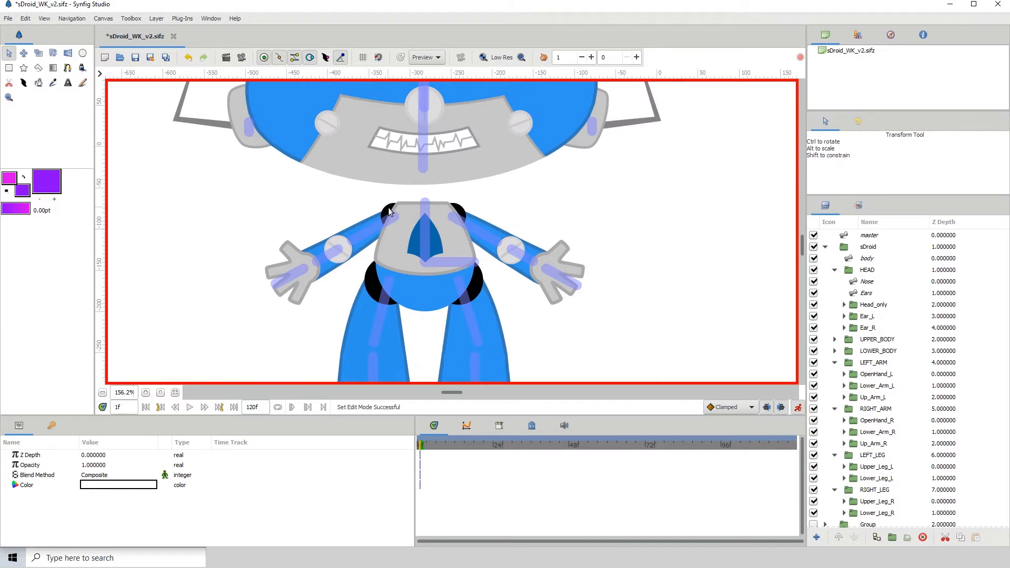
left_click(389, 208)
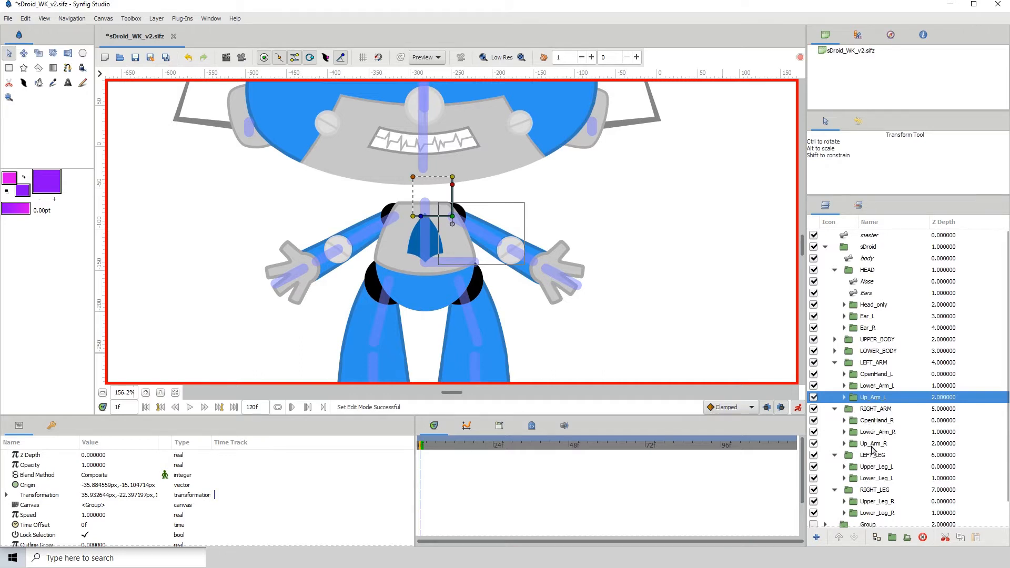
left_click(868, 409)
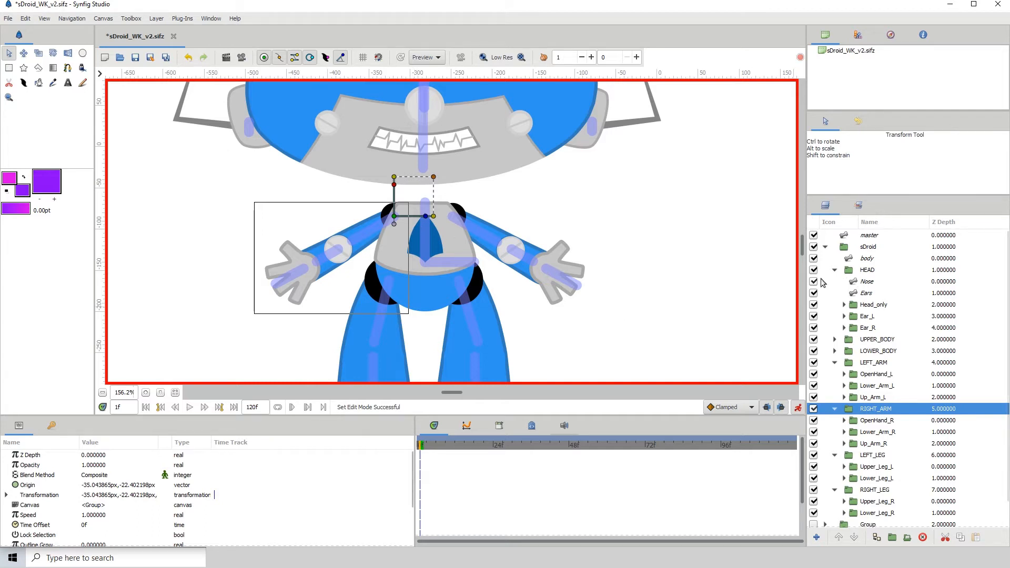
left_click(864, 258)
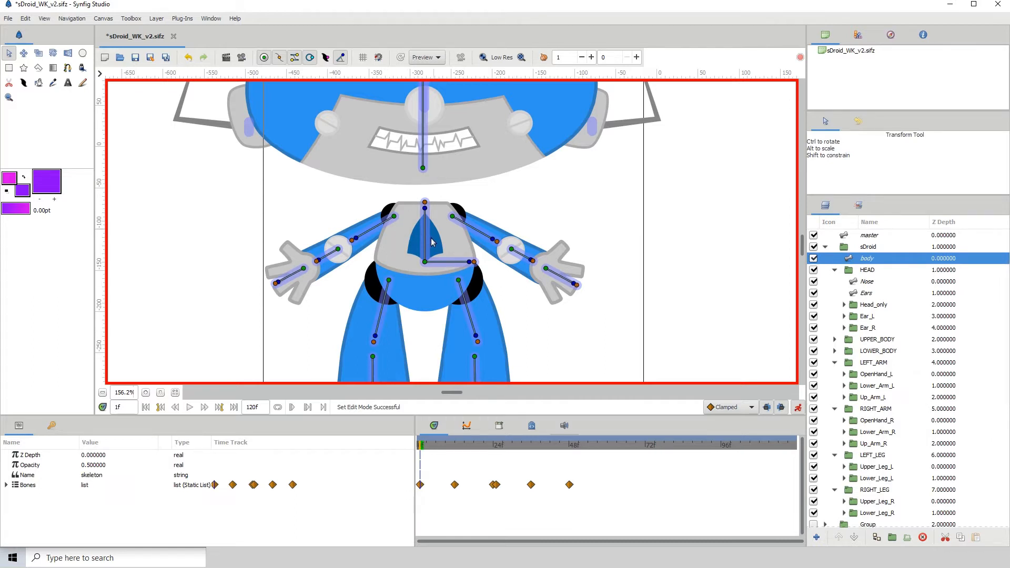
scroll(432, 242, "up", 2)
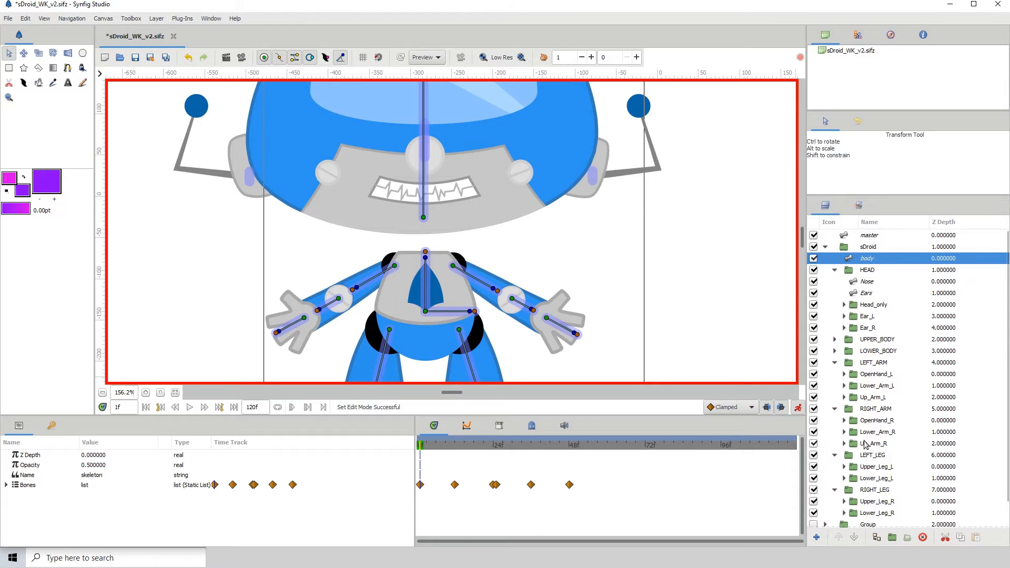
- Keyframe the RIGHT_ARM group's Z Depth at frame 1, setting it to 1 and finally to 0
left_click(866, 410)
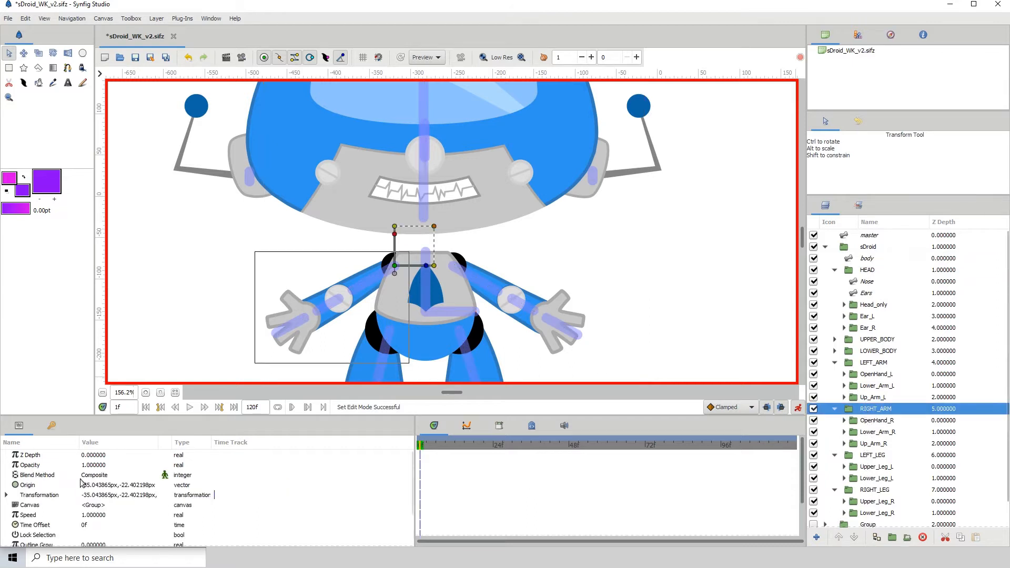
left_click(92, 455)
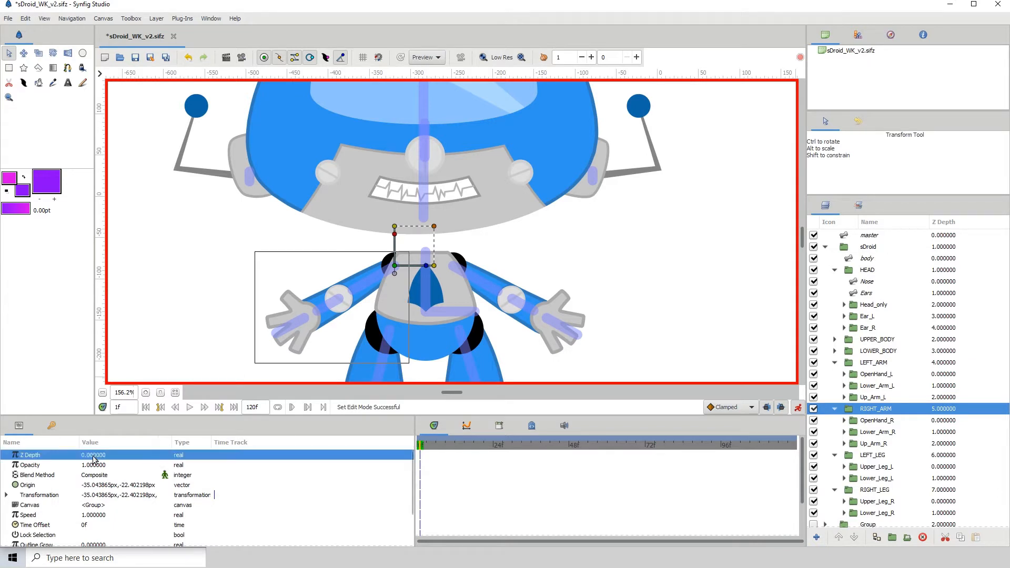
left_click(92, 455)
type("1")
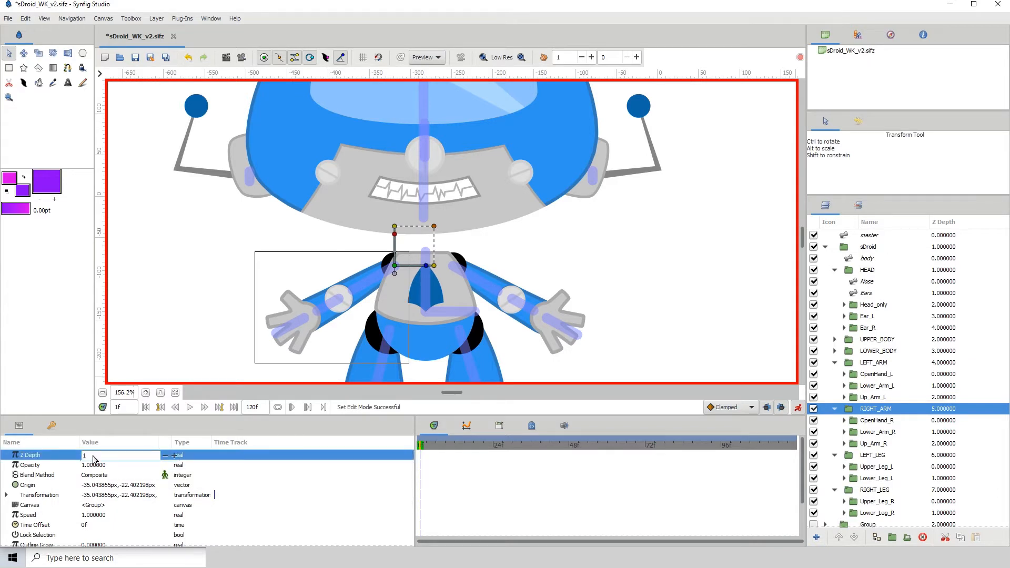
key("Return")
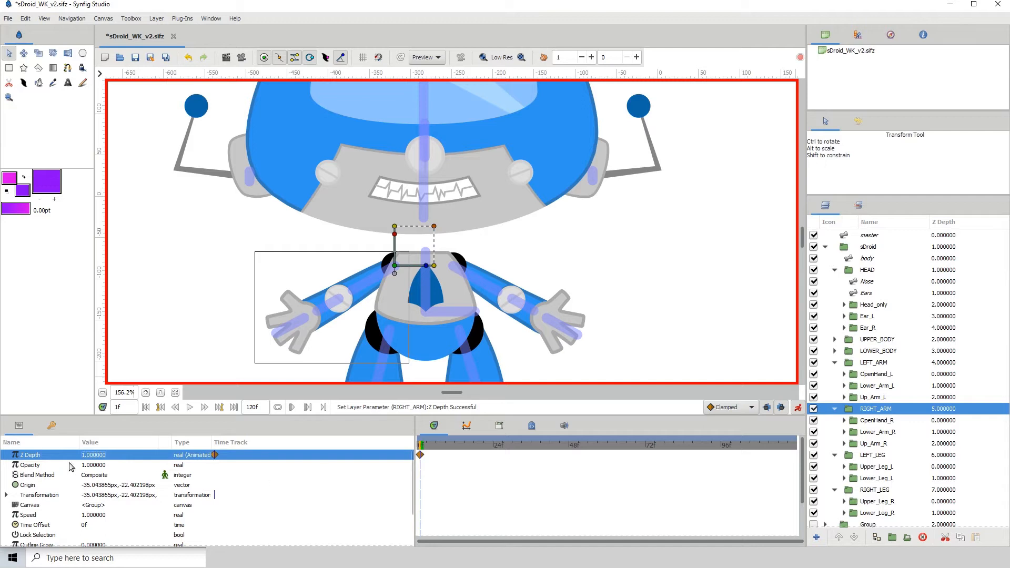
left_click(92, 455)
type("0")
key("Return")
- Set the RIGHT_ARM group's Z Depth to -3 at frame 2
double_click(121, 406)
type("2")
key("Return")
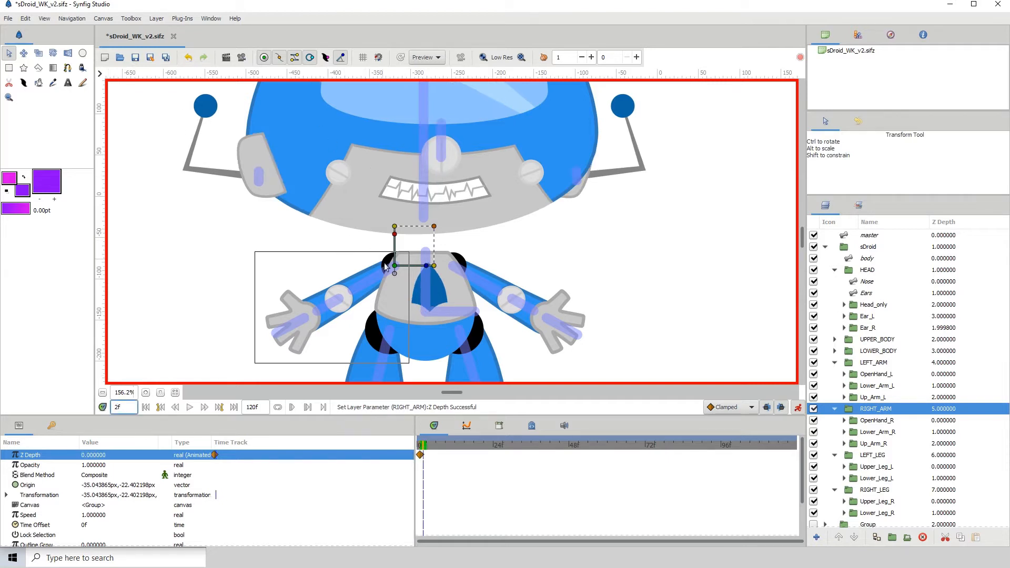
left_click(99, 455)
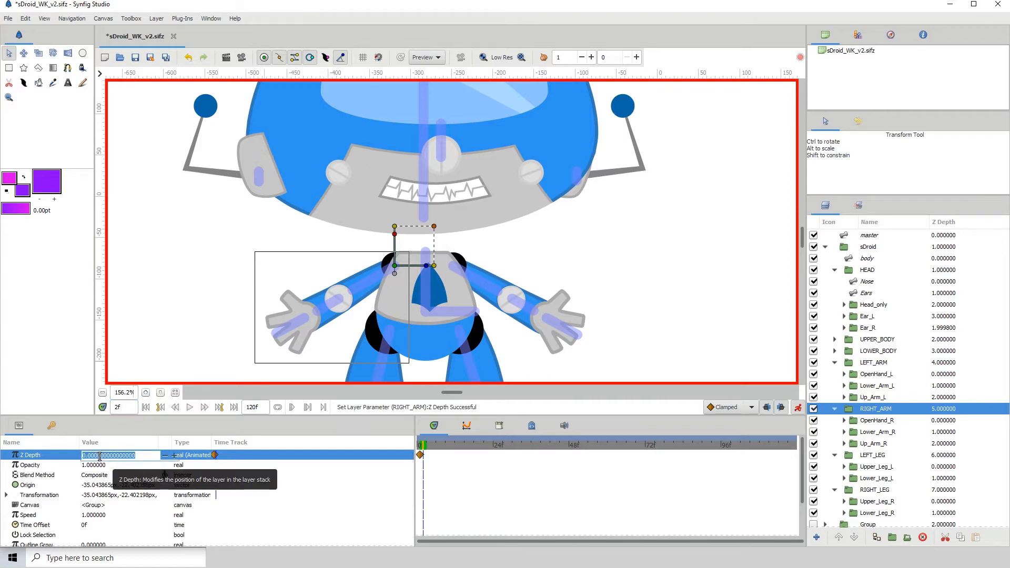
type("-3")
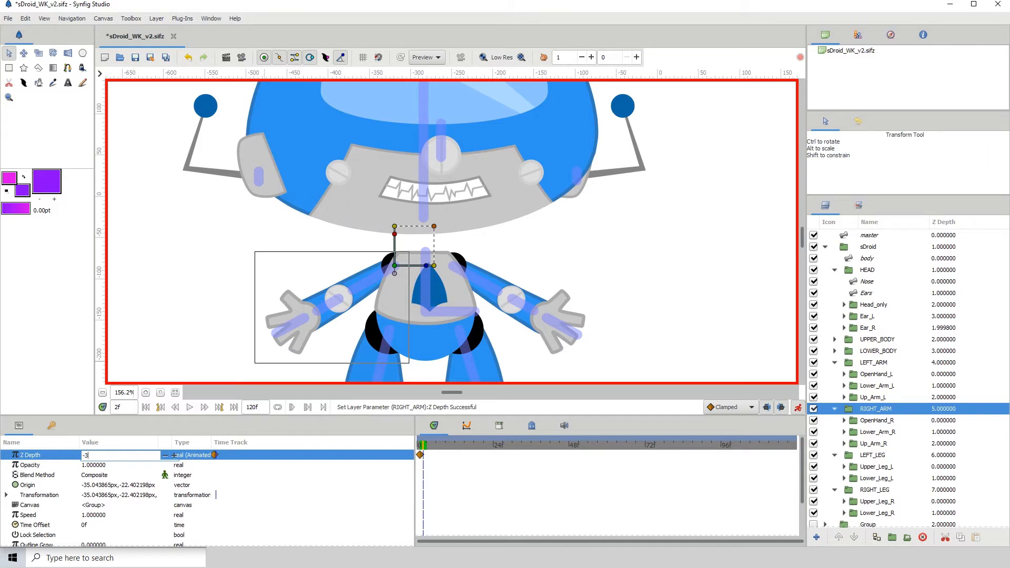
key("Return")
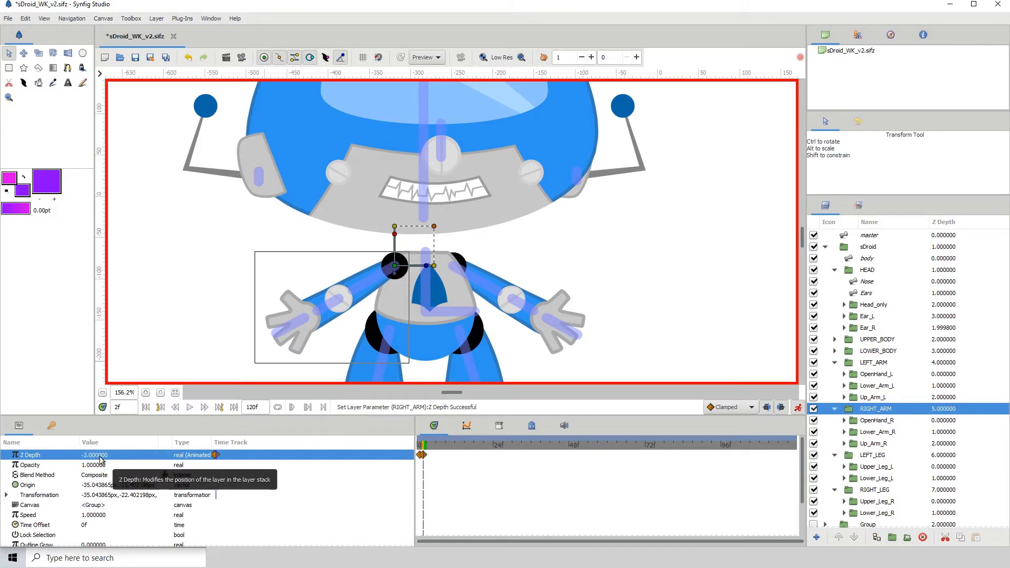
- Compare the first three frames to check how the right arm's layer order changes against the torso
left_click(428, 448)
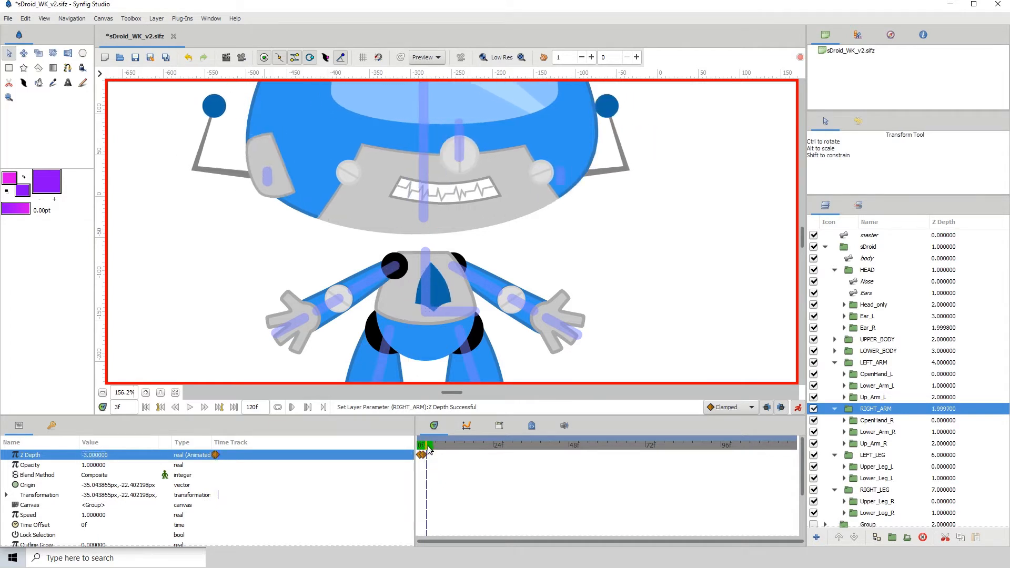
left_click_drag(424, 446, 419, 447)
left_click(423, 447)
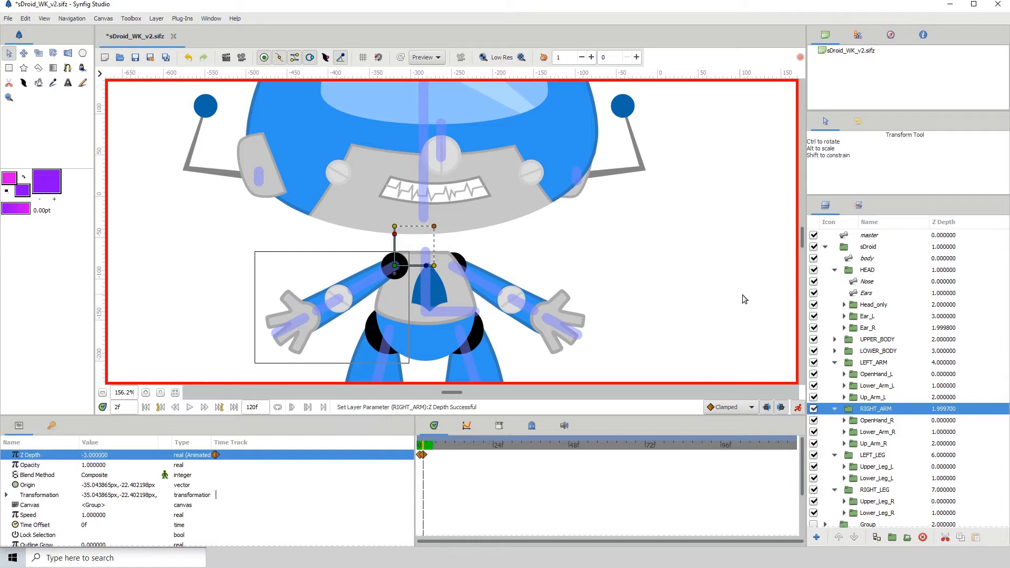
left_click(417, 446)
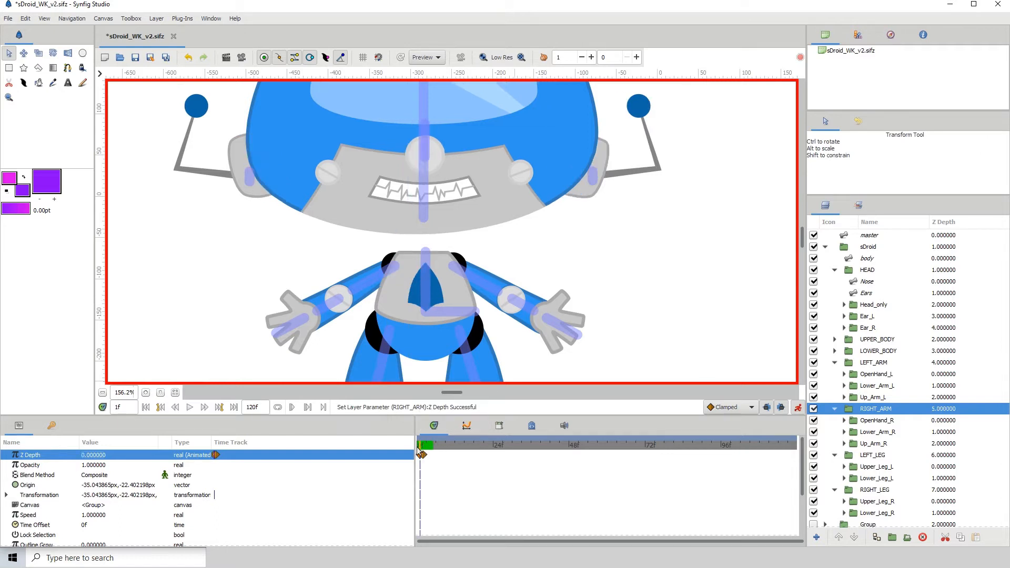
left_click(424, 450)
left_click(420, 448)
left_click(424, 449)
left_click(418, 447)
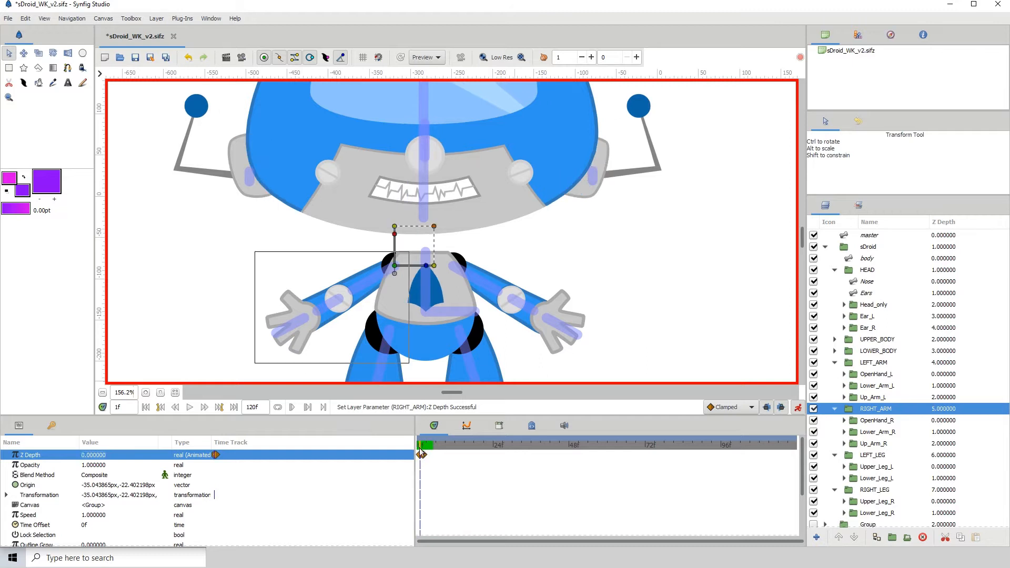
- Keyframe the origin of the body skeleton's right shoulder bone, Bone 10, at frame 1 in its original position
left_click(858, 260)
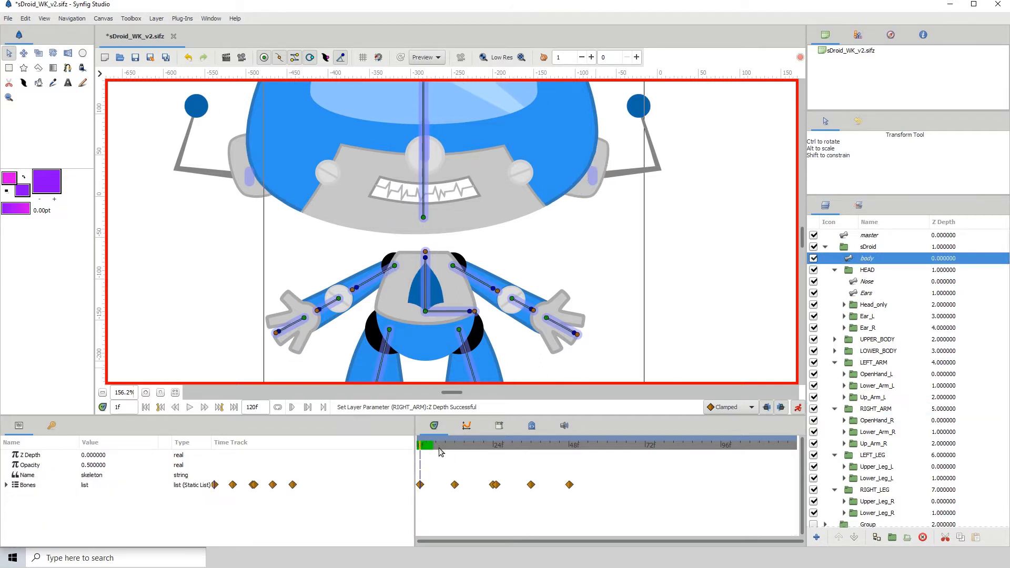
left_click(456, 446)
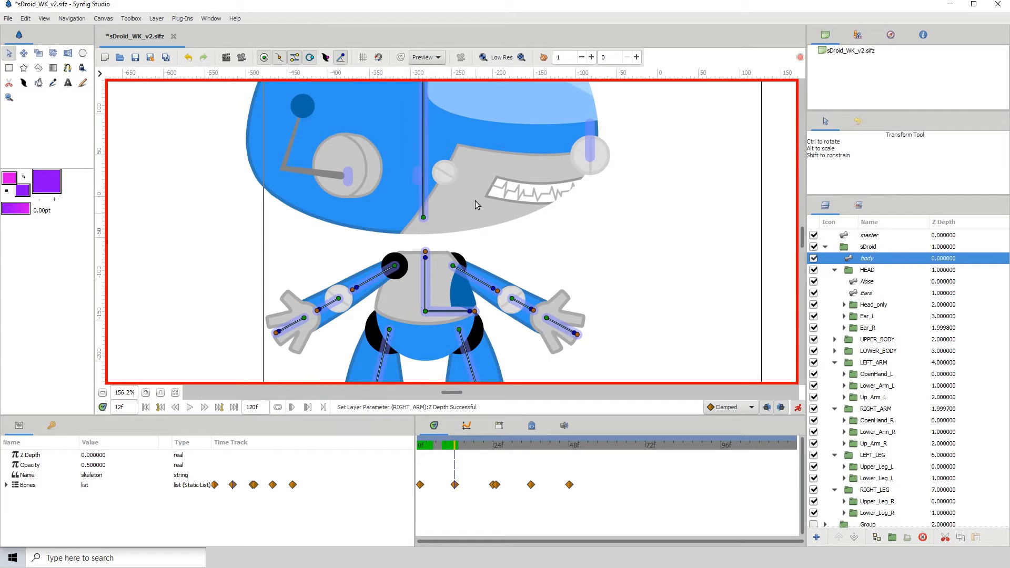
left_click(395, 266)
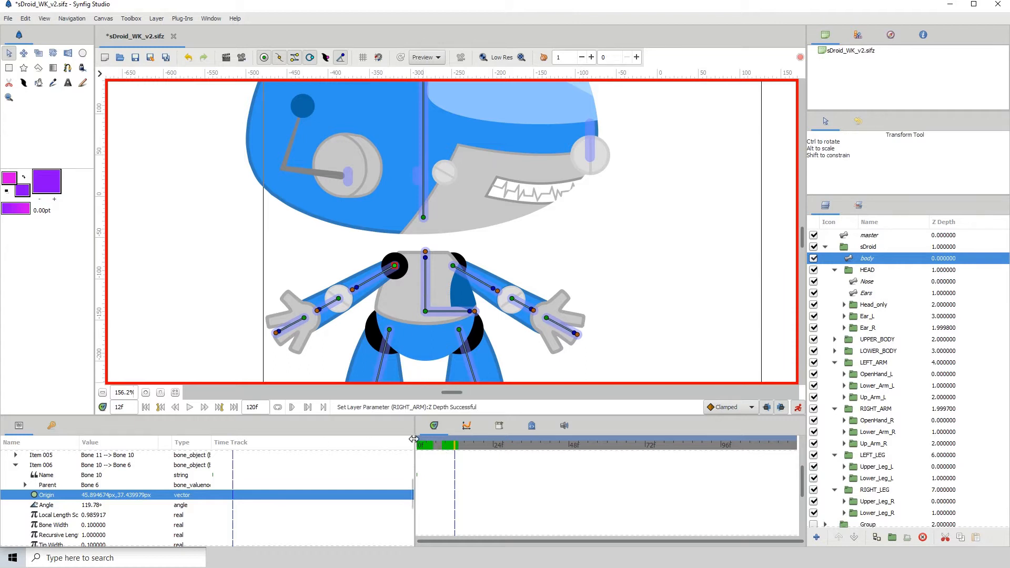
double_click(132, 408)
type("1")
key("Return")
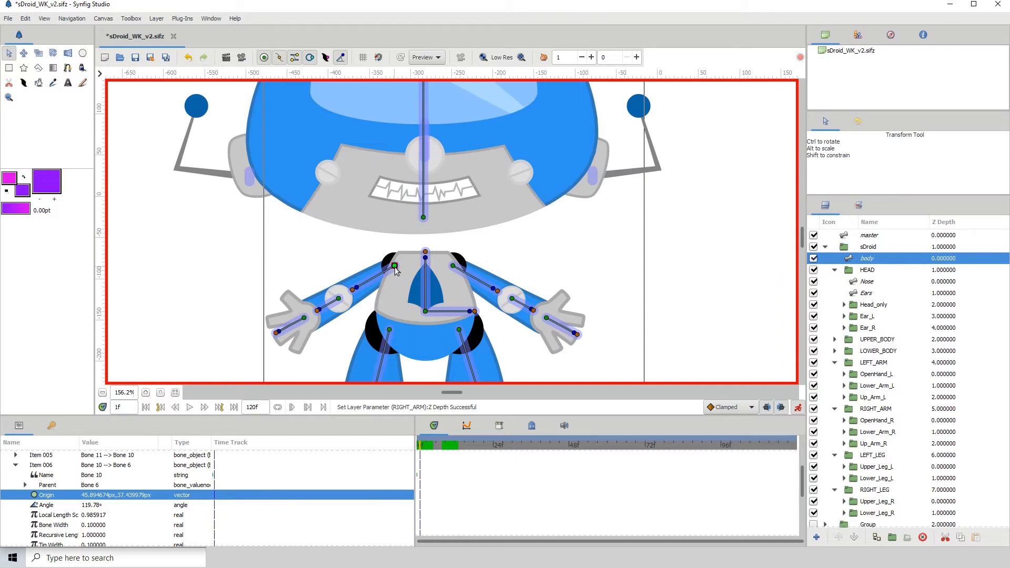
left_click(394, 267)
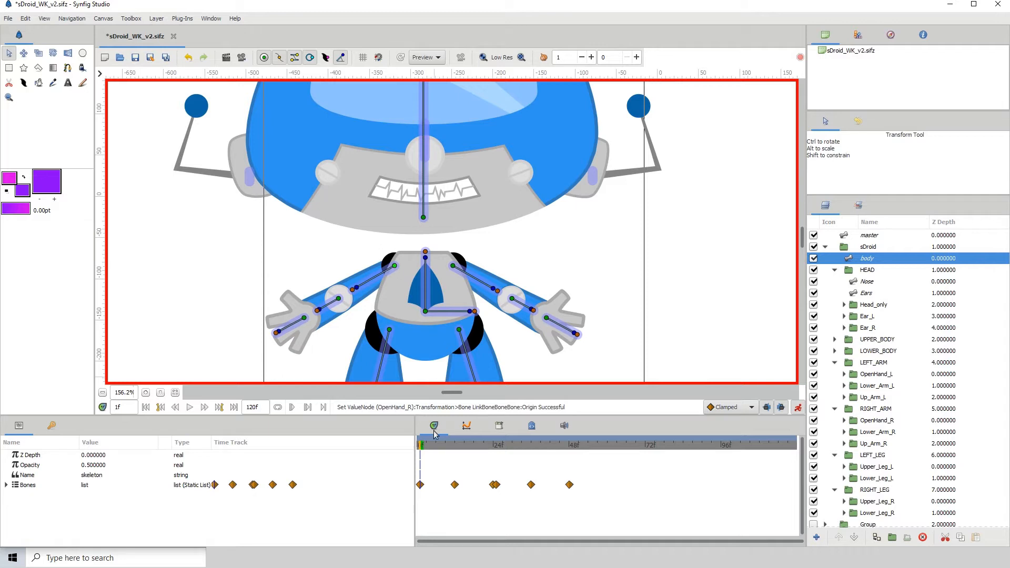
- At frame 12, shift the right shoulder bone's origin horizontally to the middle of the torso and deselect the skeleton
left_click(453, 445)
left_click_drag(455, 447, 456, 447)
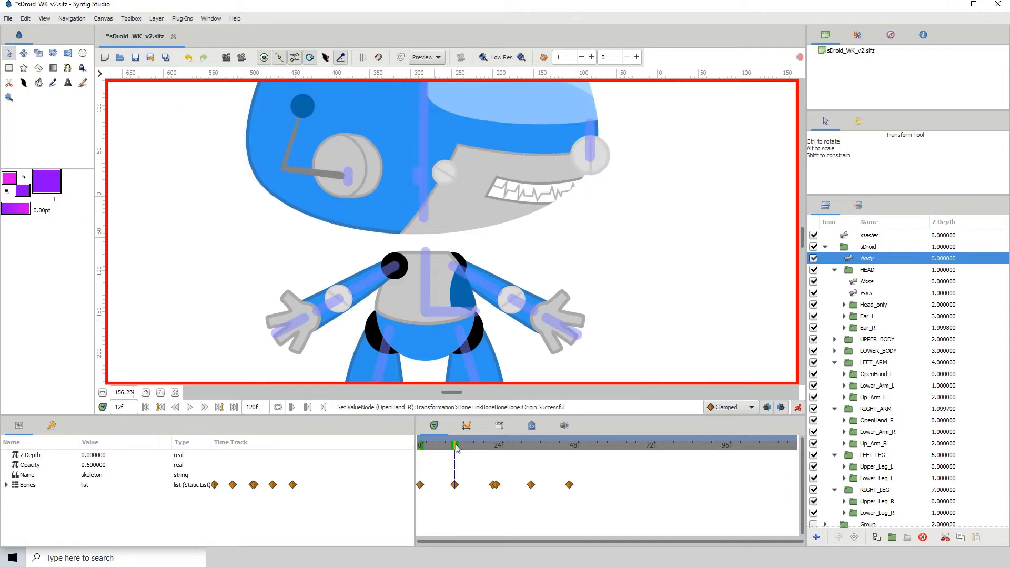
left_click(393, 266)
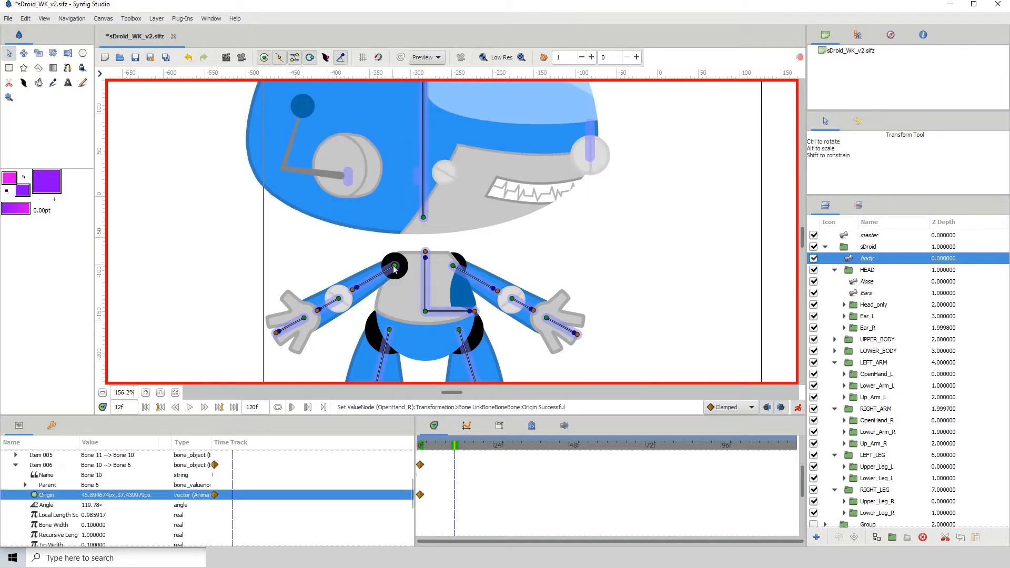
key("shift+Right")
key("shift+Right")
key("shift+Right")
key("shift+Right")
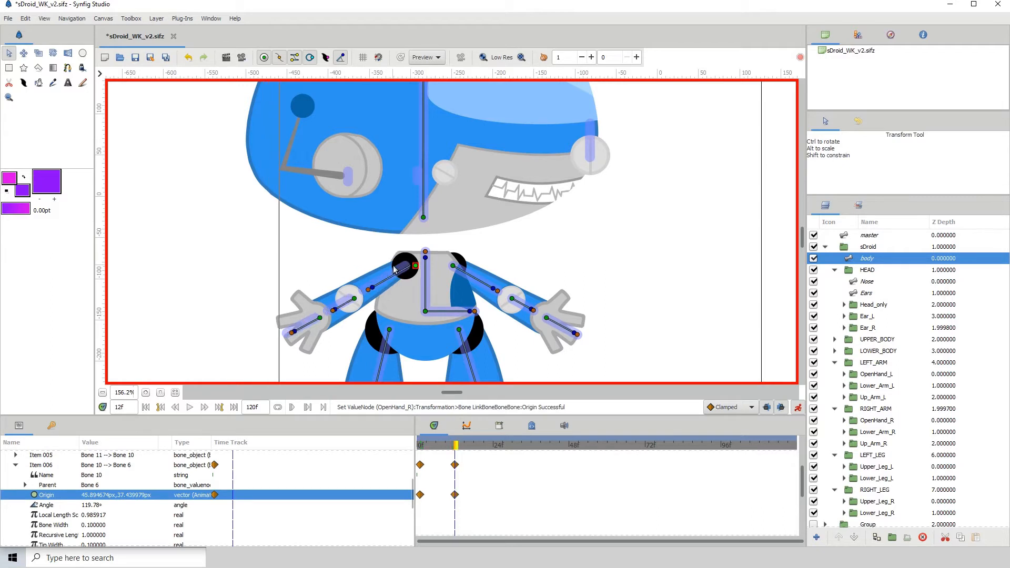
key("shift+Right")
key("shift+Right")
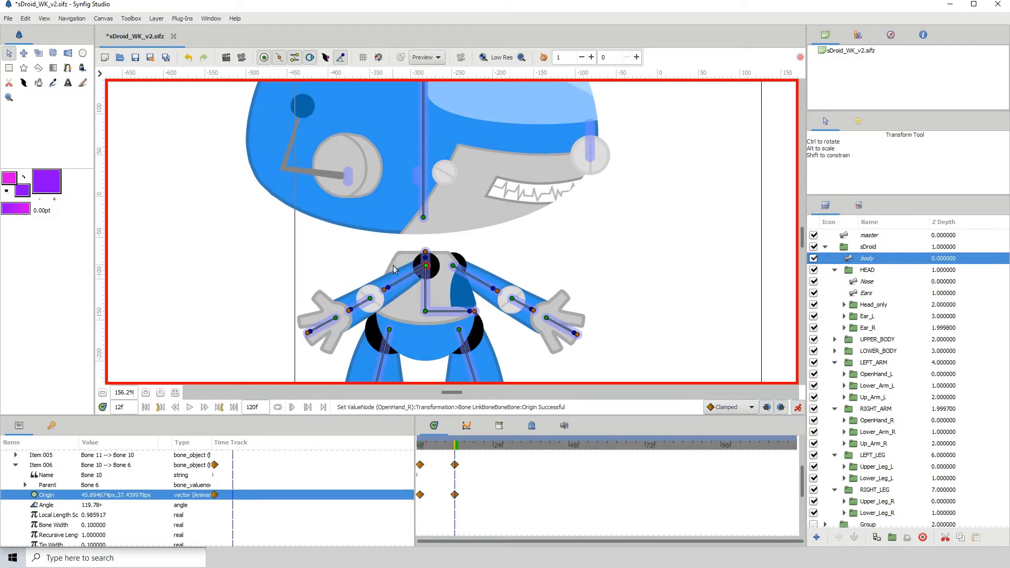
key("Left")
key("Left")
key("Left")
key("Left")
key("Left")
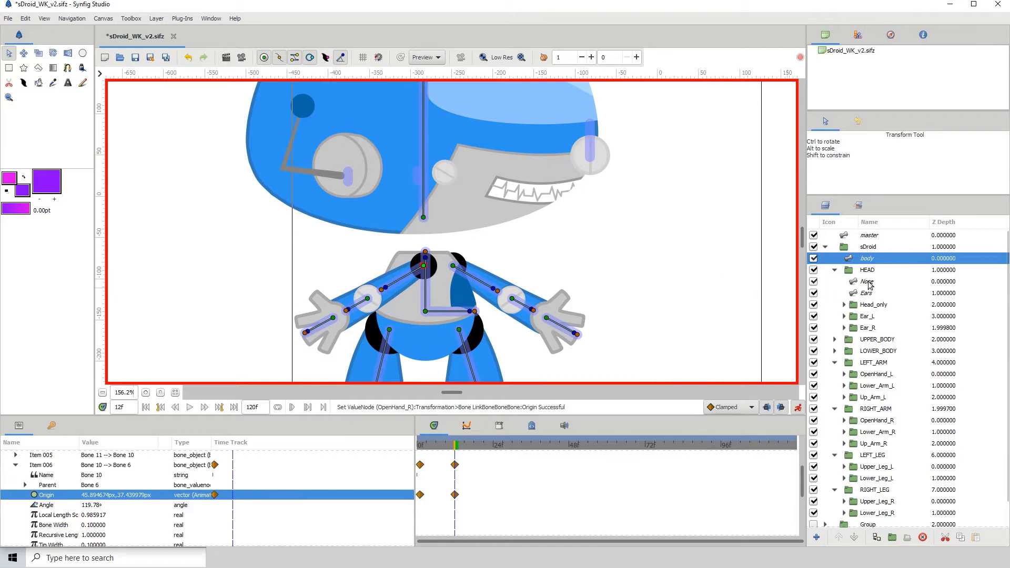
left_click(689, 254)
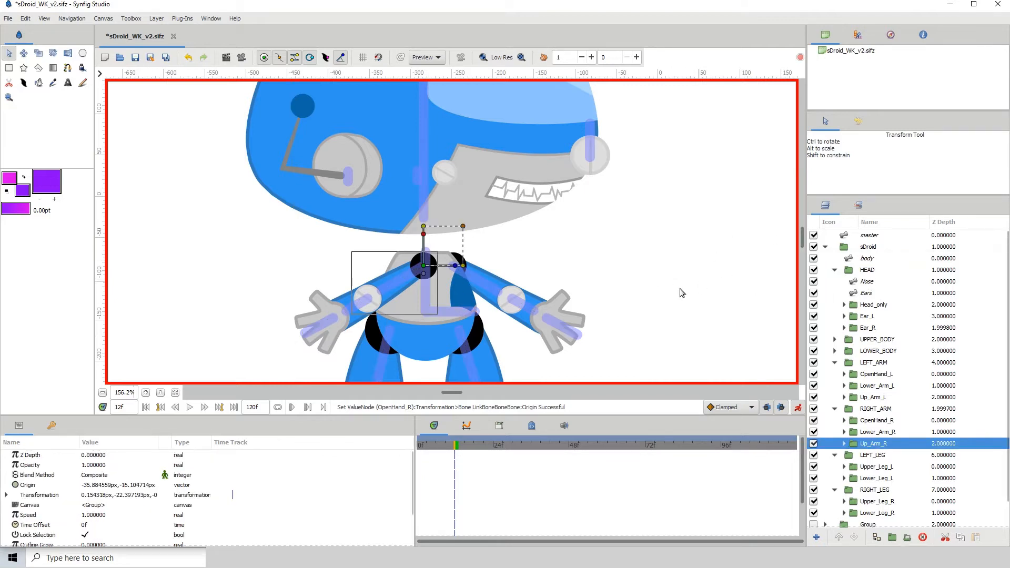
left_click(573, 268)
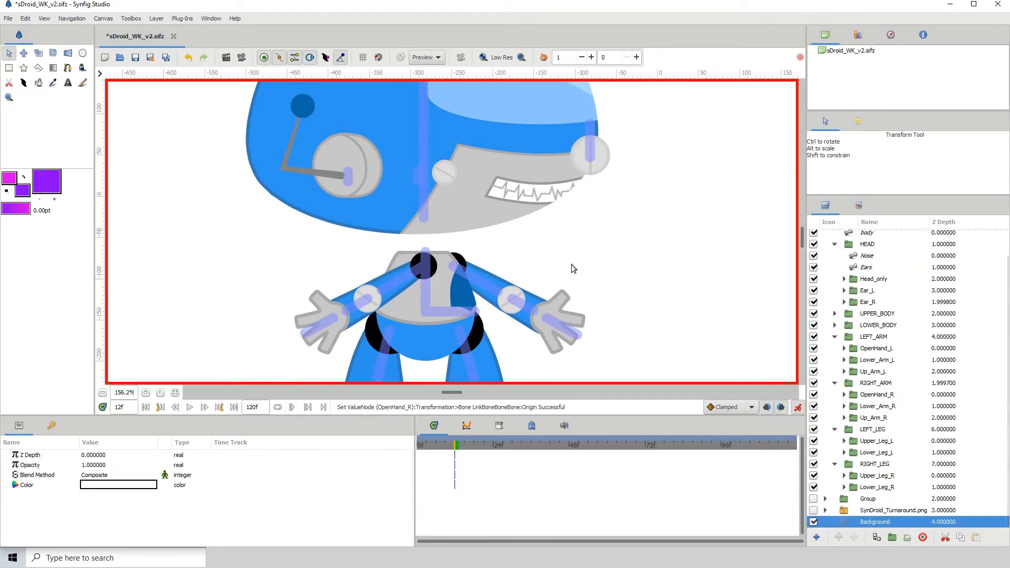
scroll(867, 271, "up", 2)
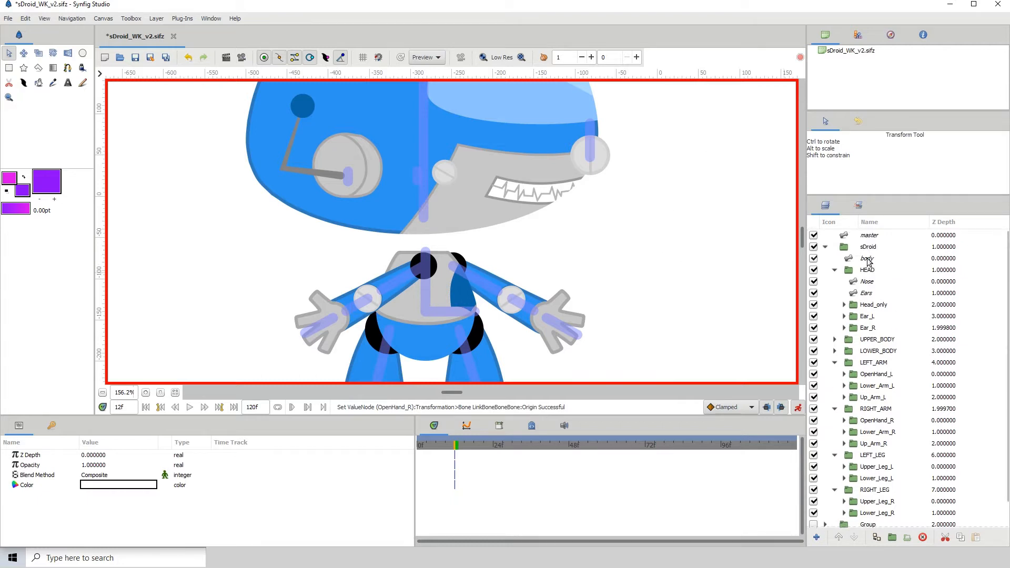
- At frame 24, move the body skeleton's right shoulder bone origin horizontally onto the opposite shoulder joint
left_click(867, 260)
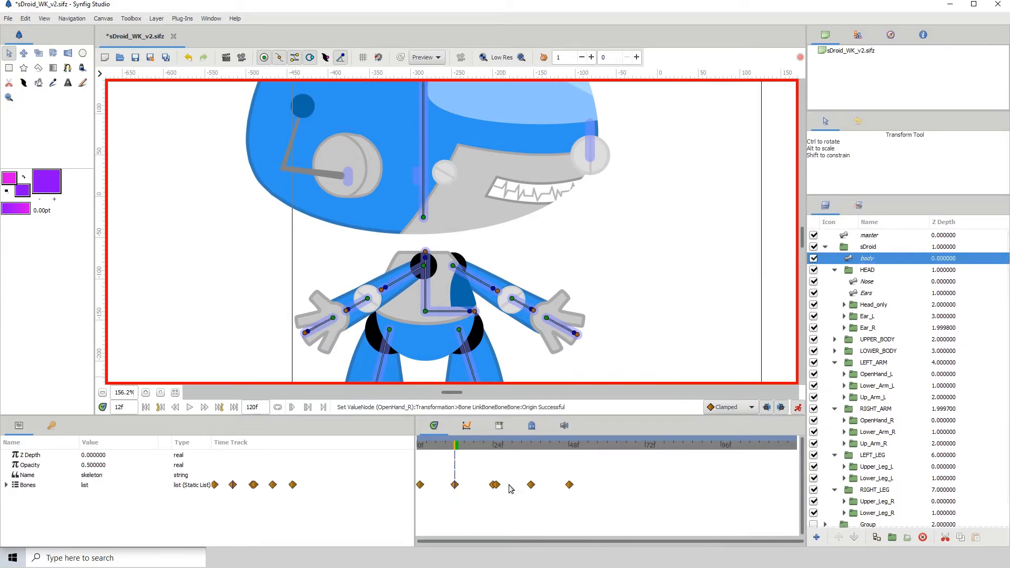
left_click(486, 447)
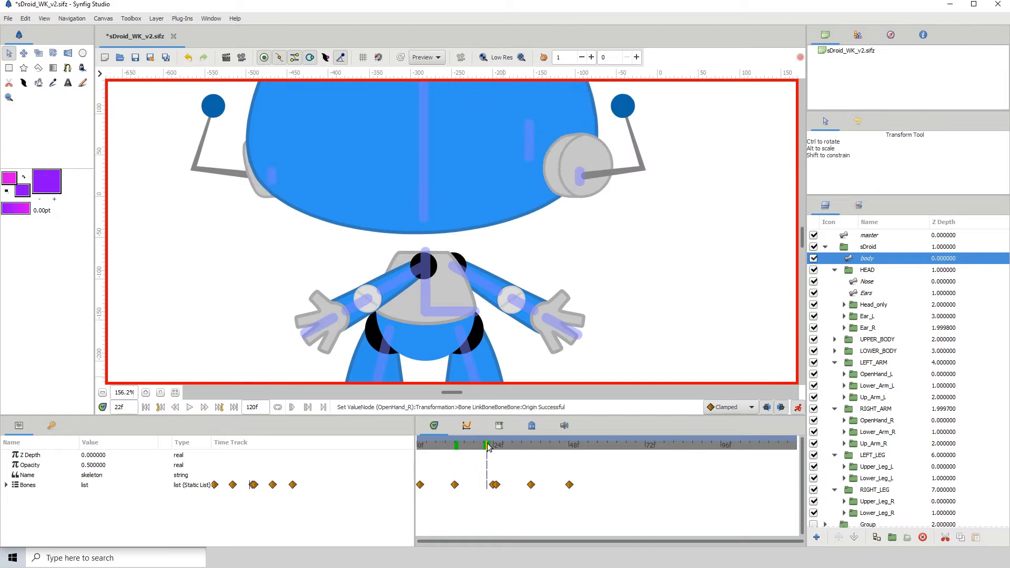
left_click_drag(489, 447, 493, 447)
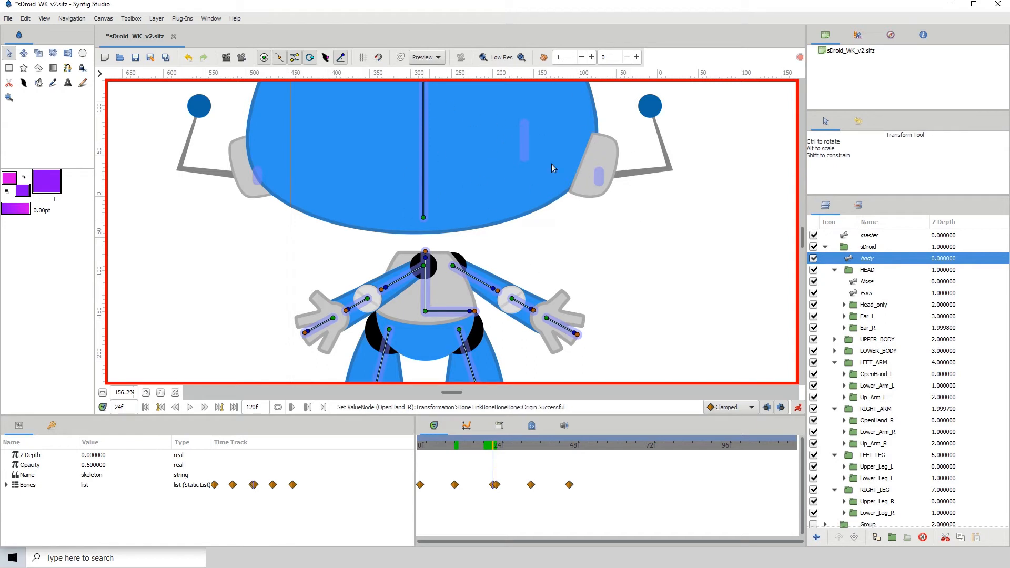
left_click(424, 267)
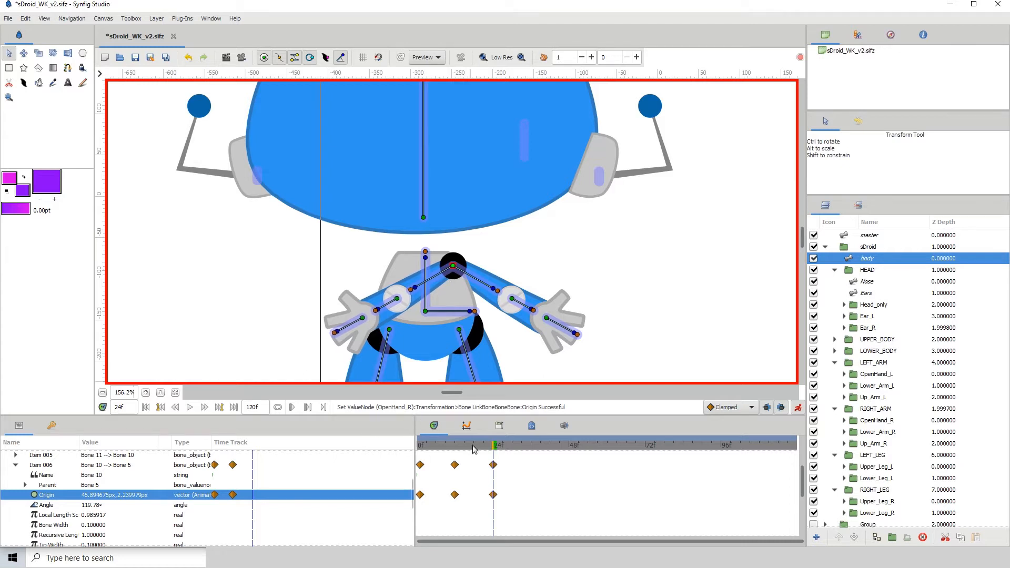
- At frame 1, keyframe the angle of the body skeleton's right upper arm bone, Bone 10, in its original pose
left_click_drag(494, 446, 420, 450)
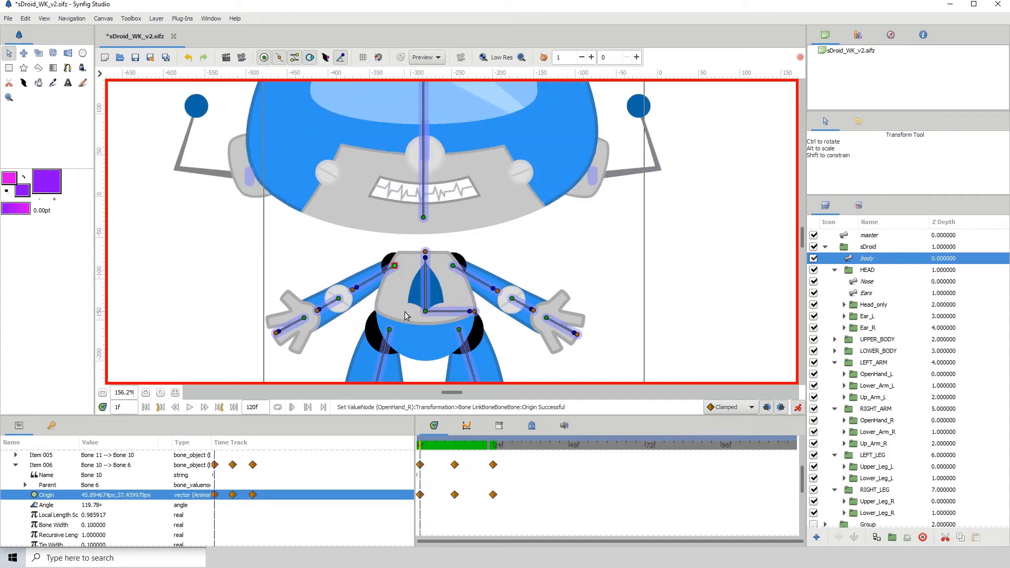
left_click(357, 288)
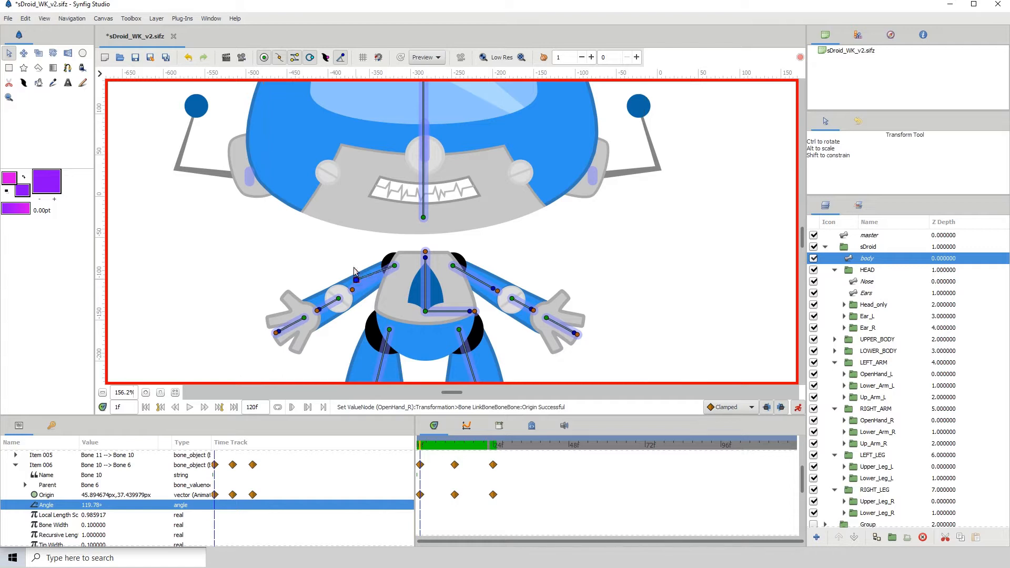
left_click_drag(356, 289, 347, 287)
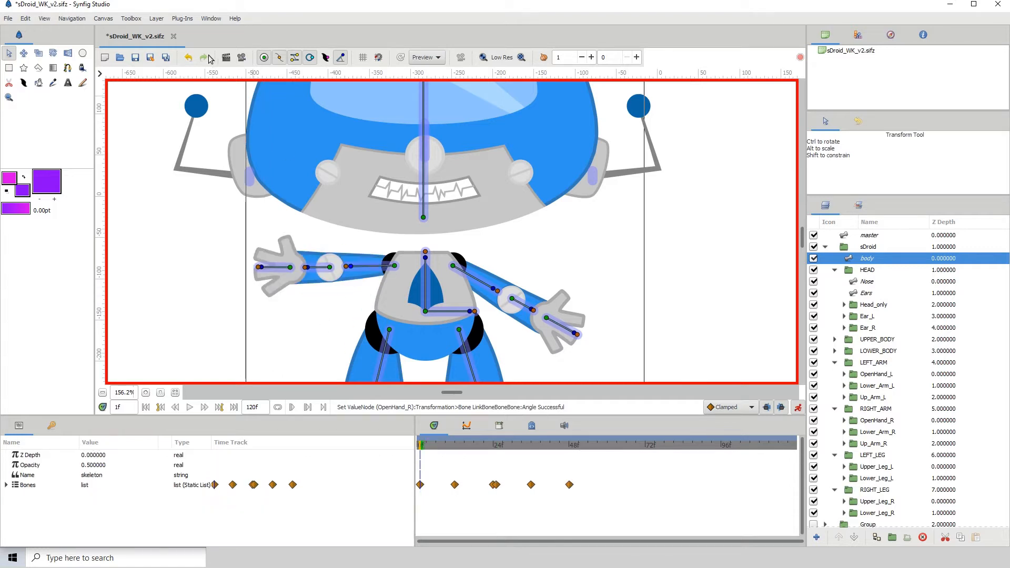
left_click(189, 58)
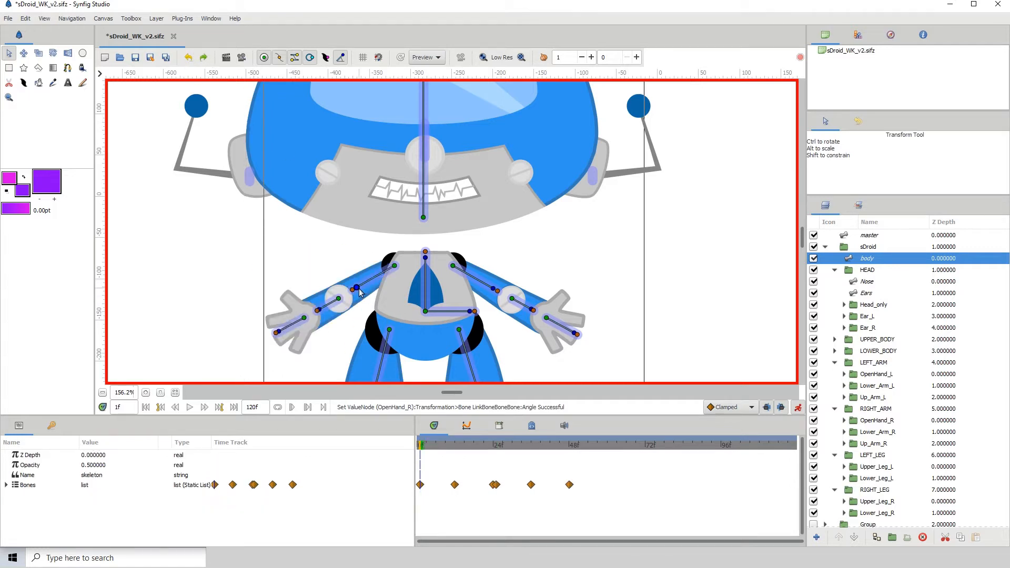
left_click(360, 293)
- At frame 24, rotate the body skeleton's right upper arm bone so the right arm lies over the opposite arm
left_click(497, 447)
left_click(493, 448)
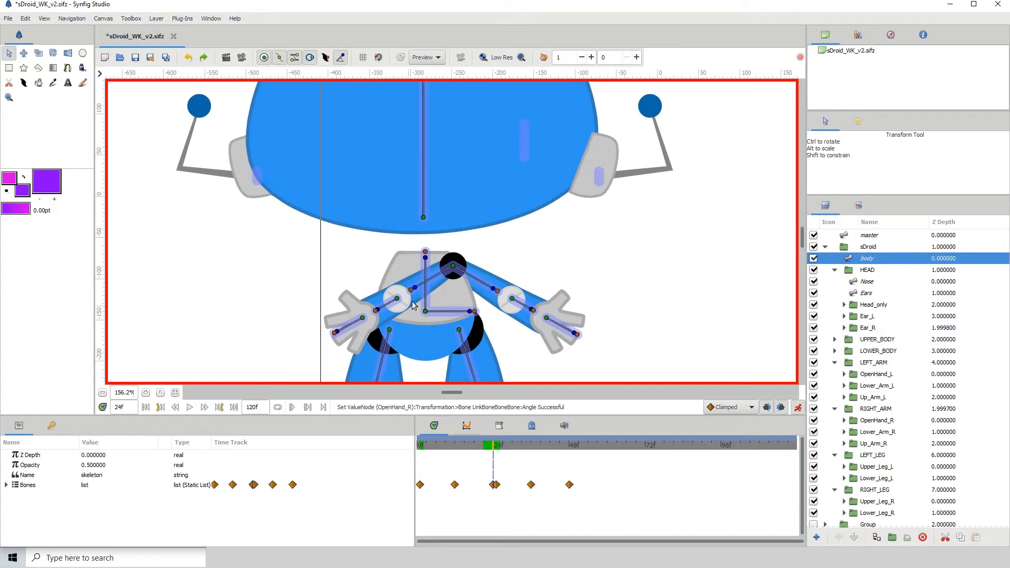
left_click(411, 290)
left_click(414, 288)
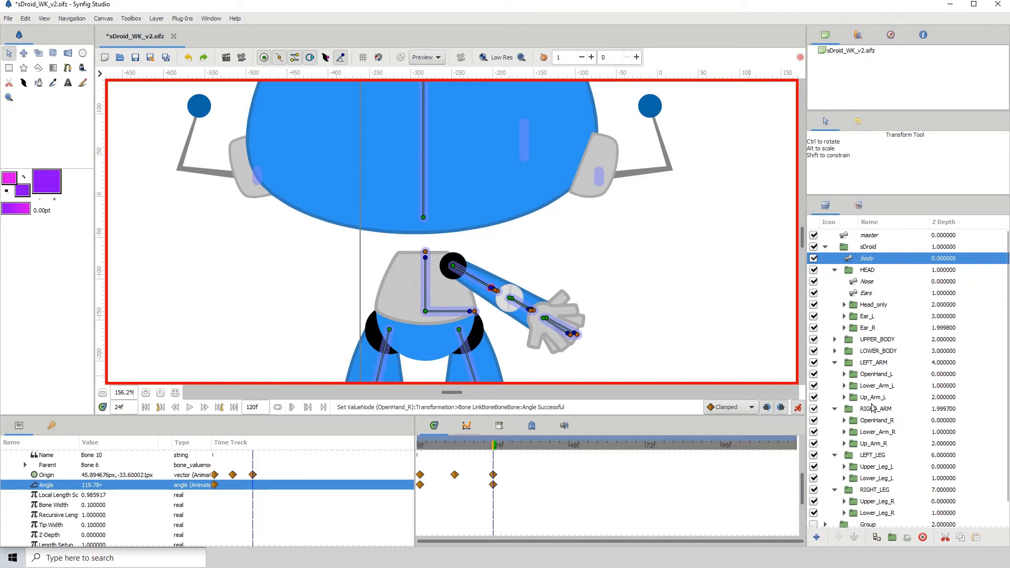
- Collapse and hide the LEFT_ARM group, and reselect the body skeleton
left_click(835, 363)
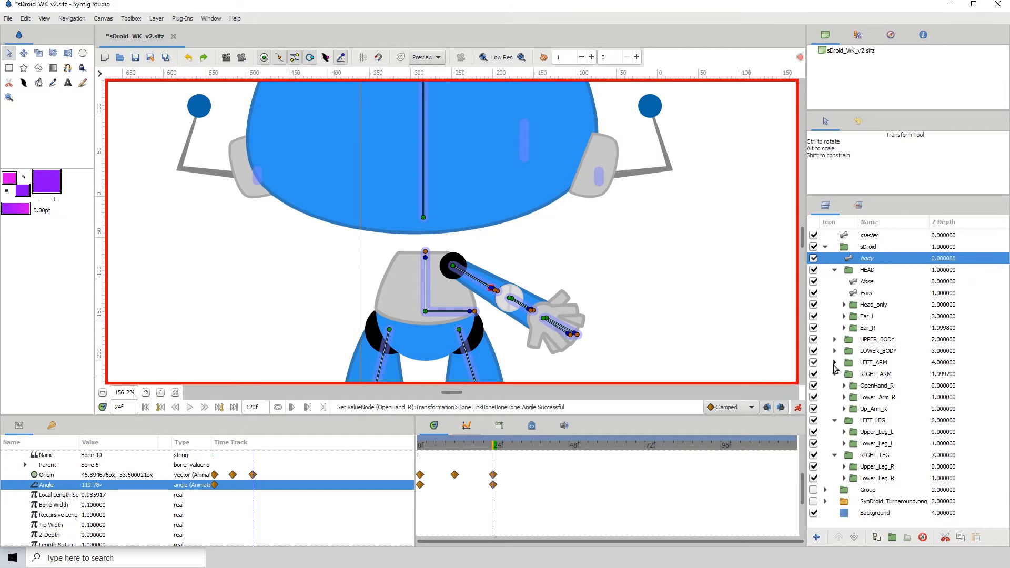
left_click(823, 363)
left_click(814, 363)
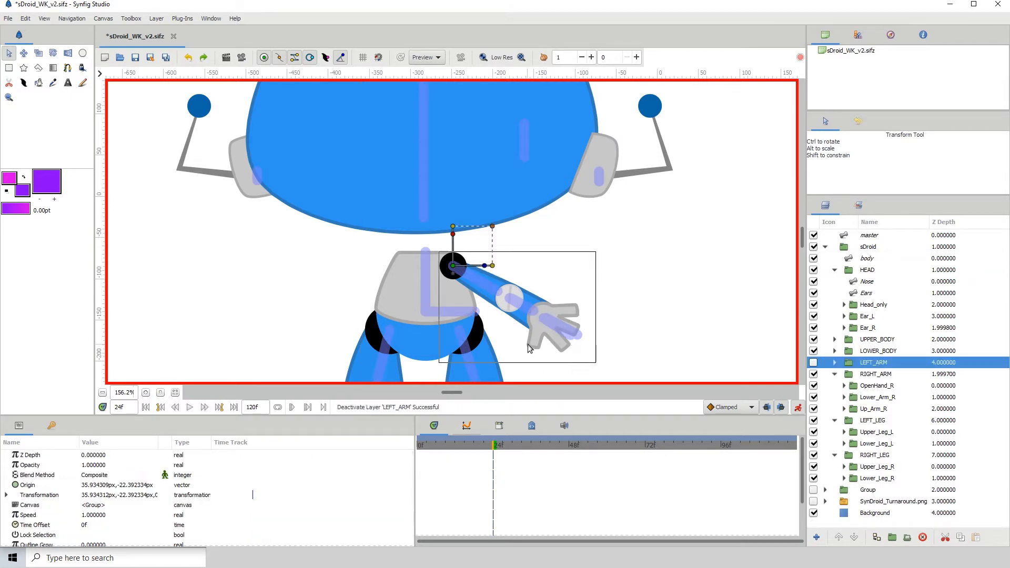
left_click(868, 259)
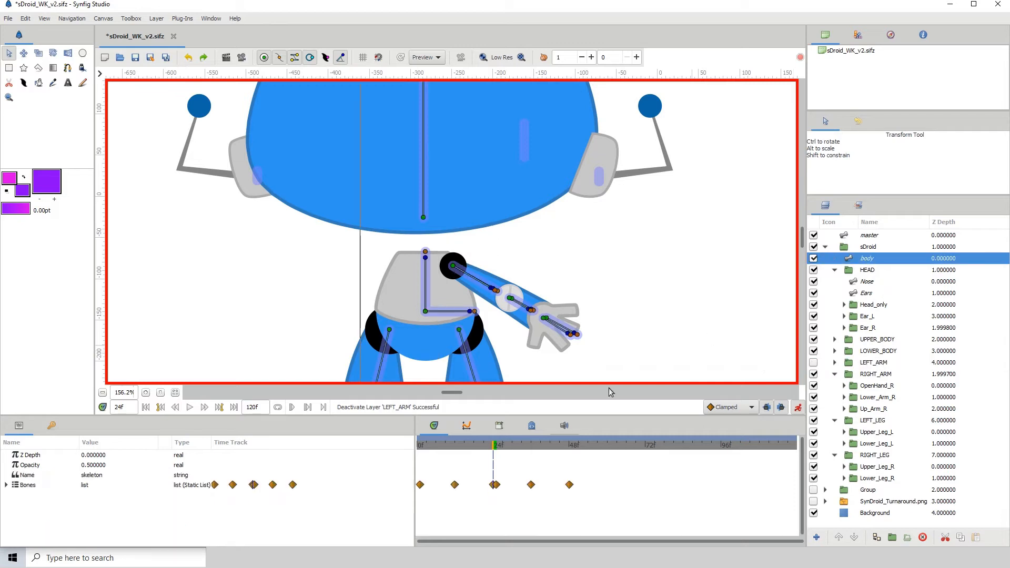
- Scrub between frames 1 and 13 to examine the right arm's swing and find where the hand's orientation should flip
left_click_drag(493, 447, 445, 449)
left_click_drag(424, 350, 404, 289)
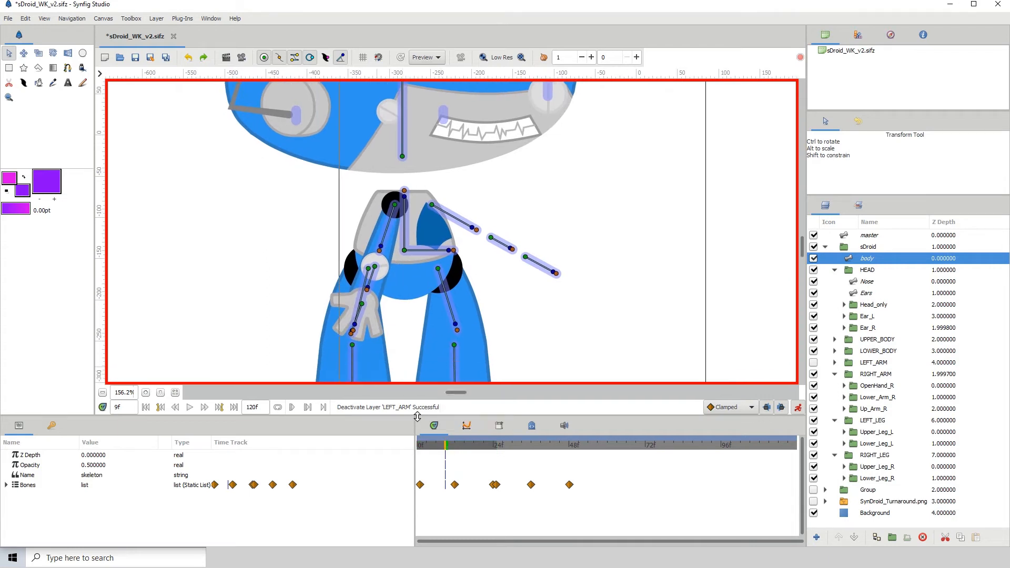
left_click_drag(443, 448, 420, 454)
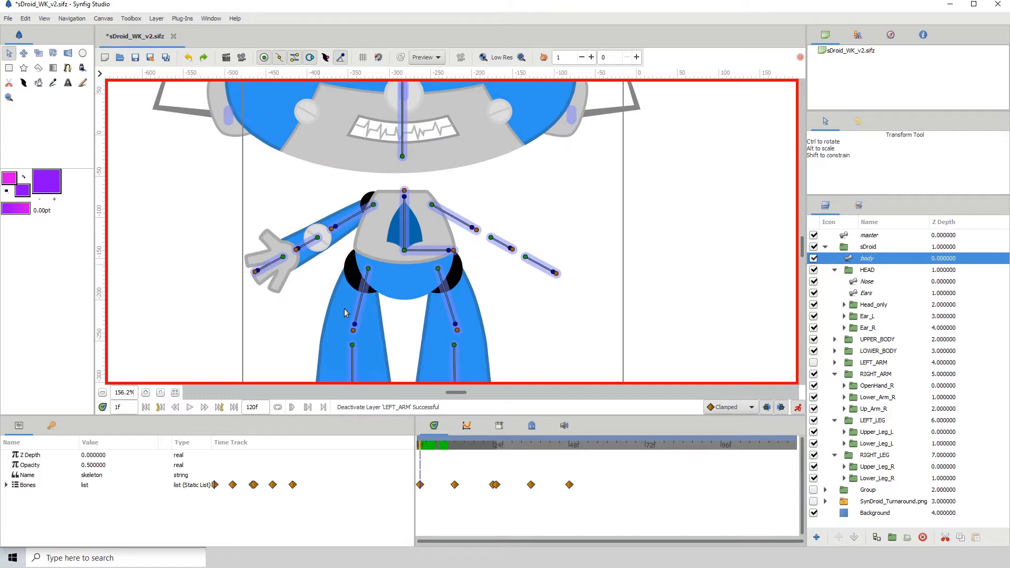
left_click(428, 445)
left_click_drag(428, 446, 458, 447)
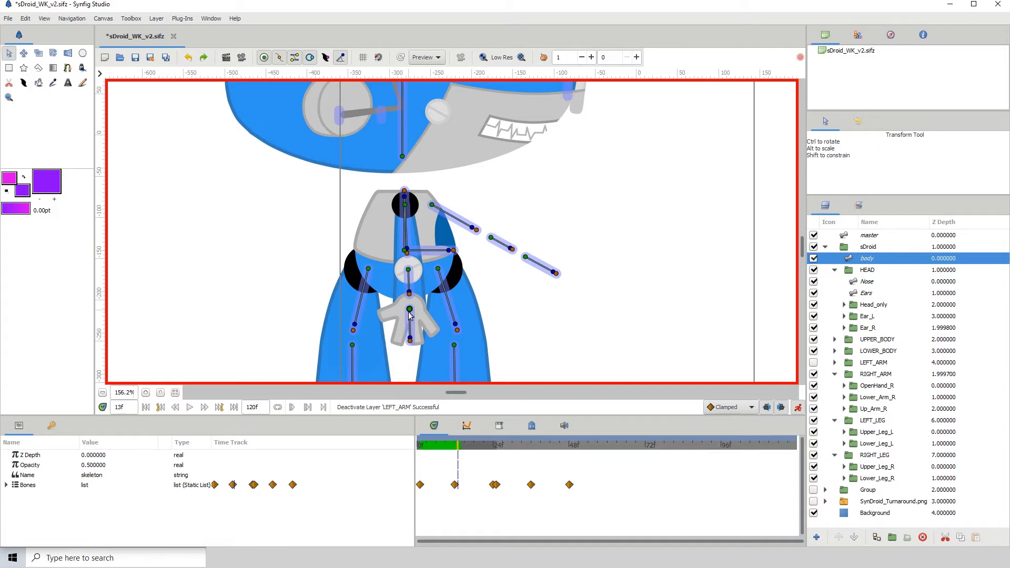
left_click(445, 446)
mouse_move(436, 448)
left_mouse_down()
mouse_move(452, 447)
mouse_move(427, 446)
mouse_move(437, 446)
left_mouse_up()
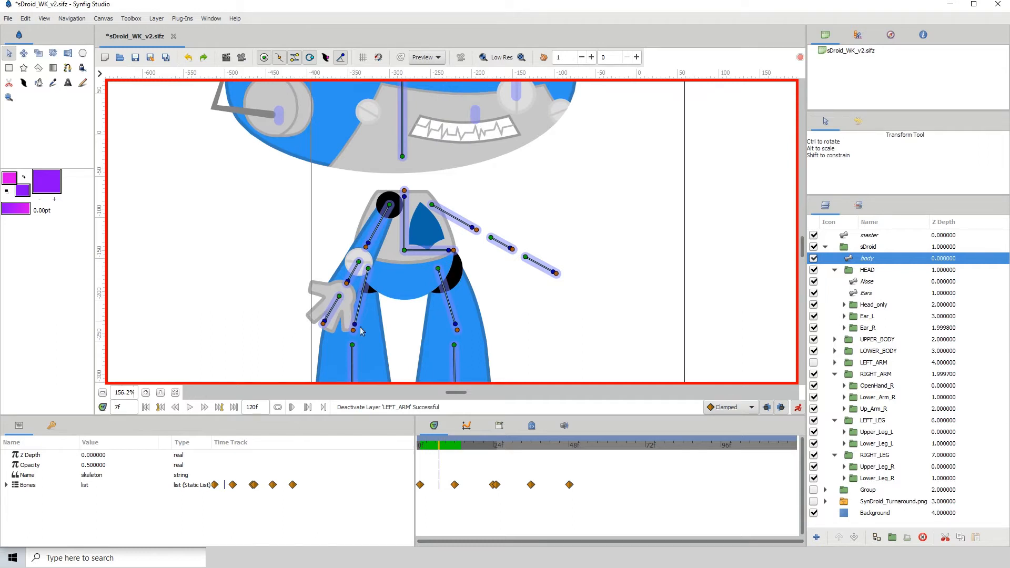
mouse_move(441, 447)
left_mouse_down()
mouse_move(423, 448)
mouse_move(455, 457)
mouse_move(425, 455)
mouse_move(447, 462)
mouse_move(437, 461)
left_mouse_up()
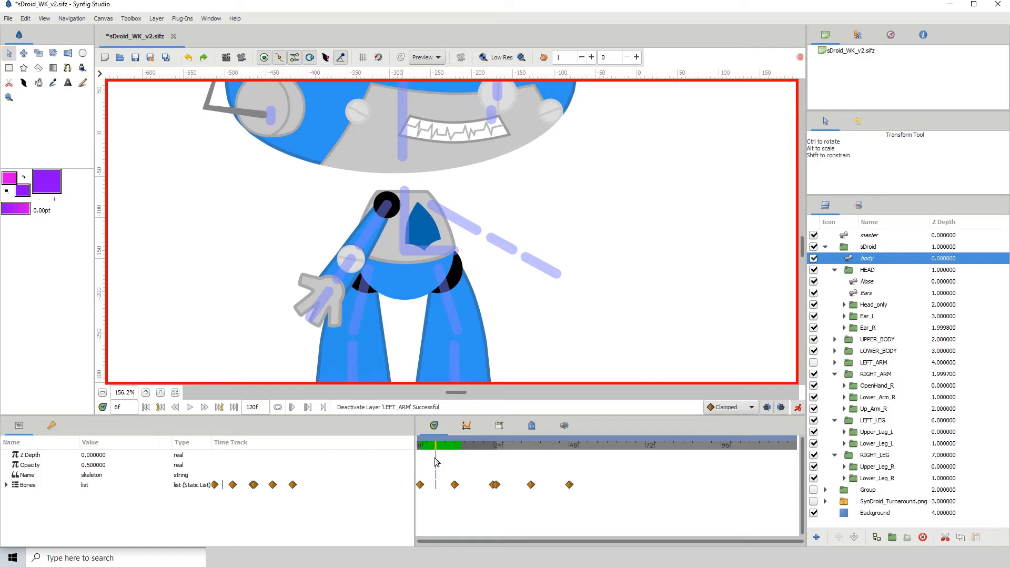
left_click_drag(435, 459, 433, 459)
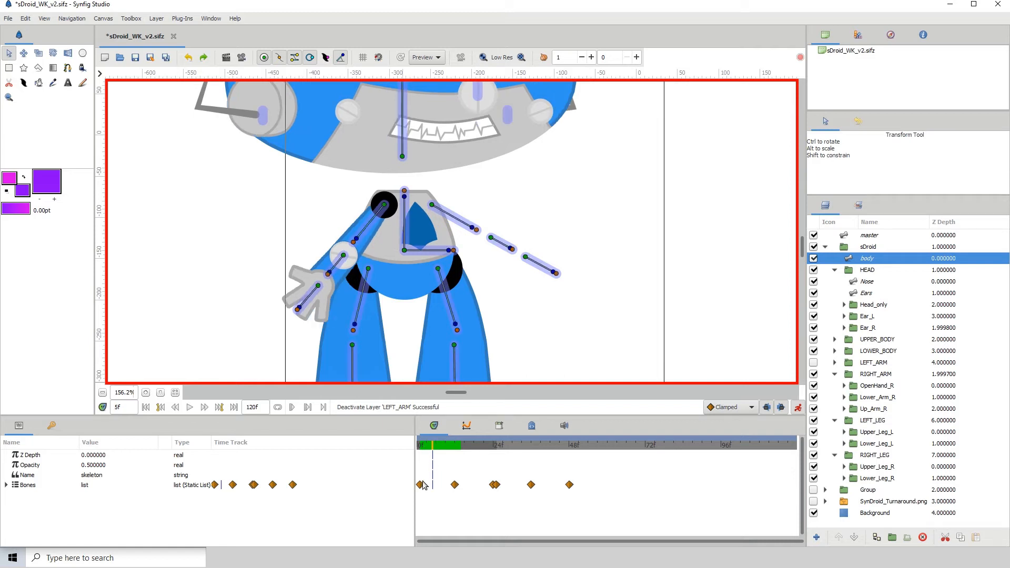
- At frame 5, try flipping the right hand bone, Bone 12, with a local length scale of -0.648510
left_click(298, 310)
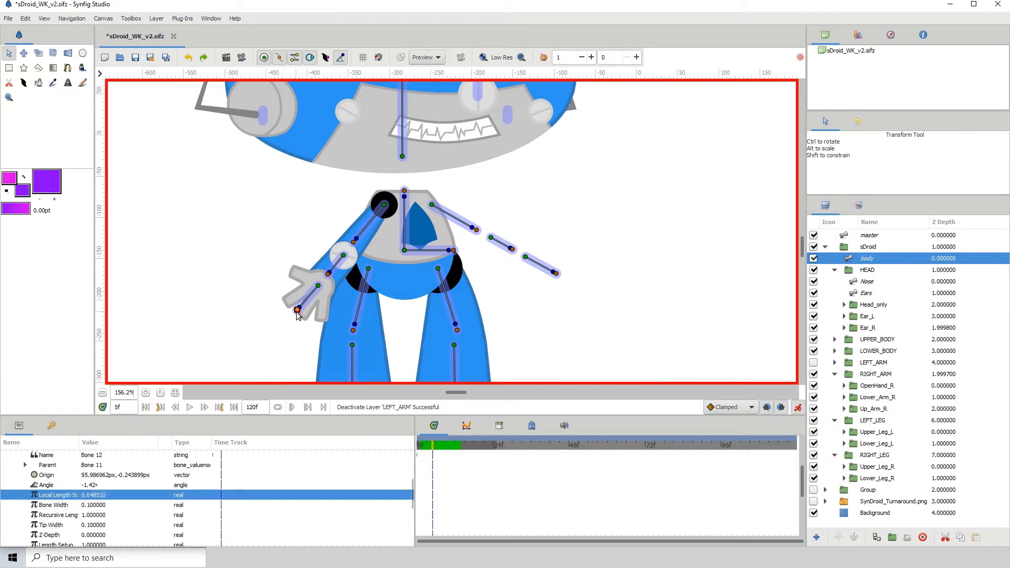
left_click(84, 495)
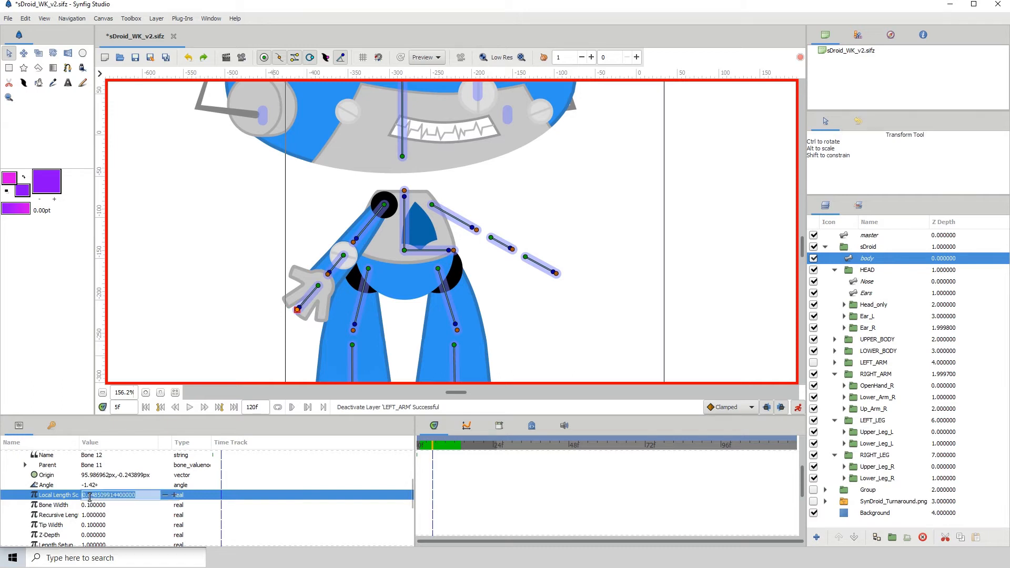
left_click(85, 495)
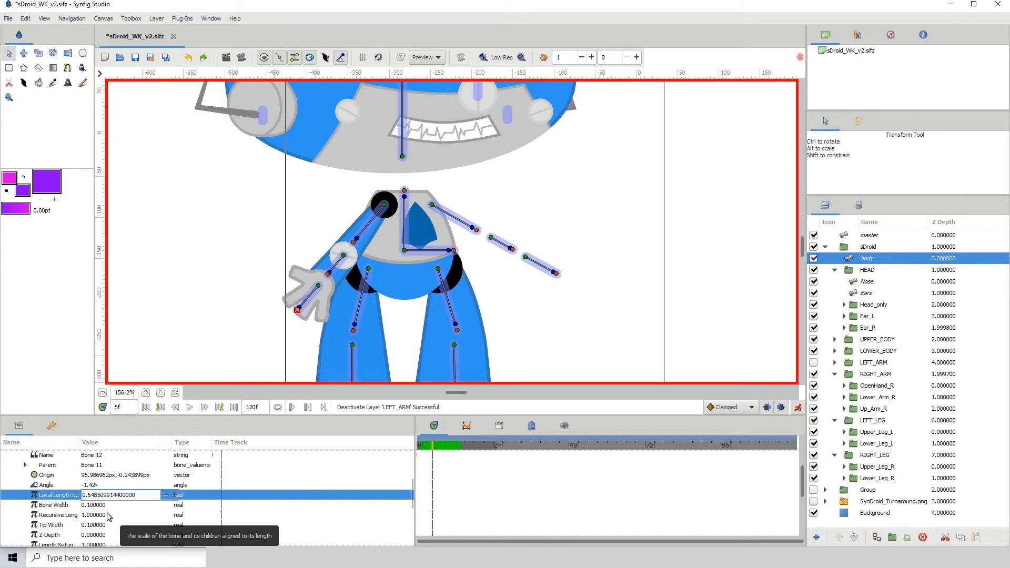
key("Return")
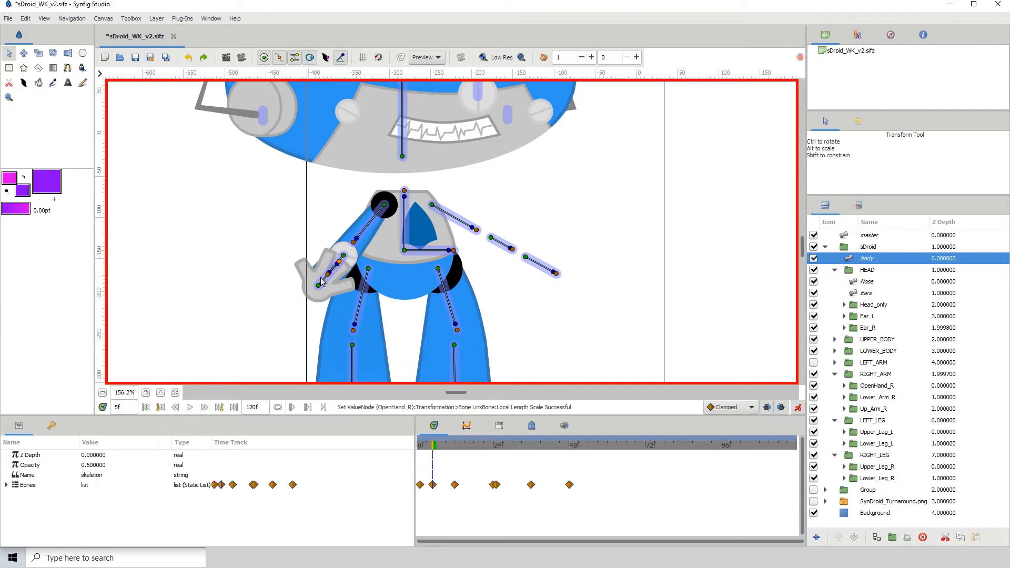
- Set the right hand bone's local length scale at frame 5 to the positive value 0.648510
left_click(341, 265)
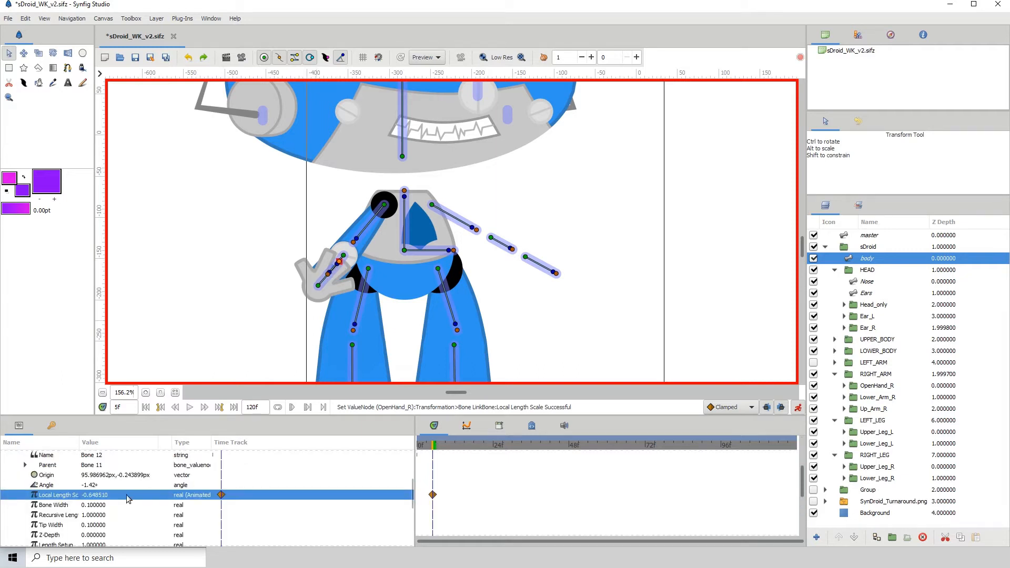
left_click(86, 495)
left_click(105, 496)
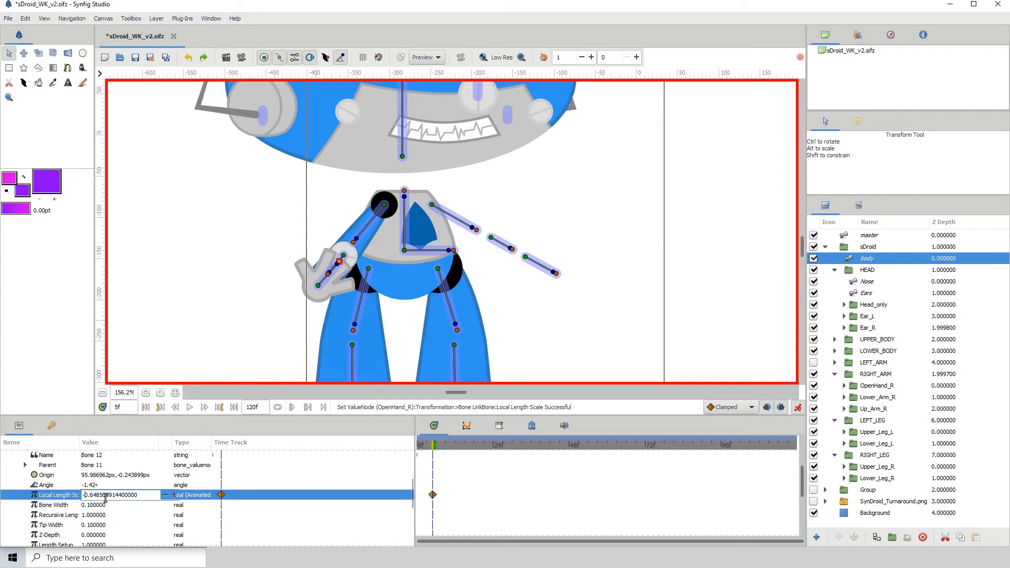
key("Home")
key("Delete")
key("Return")
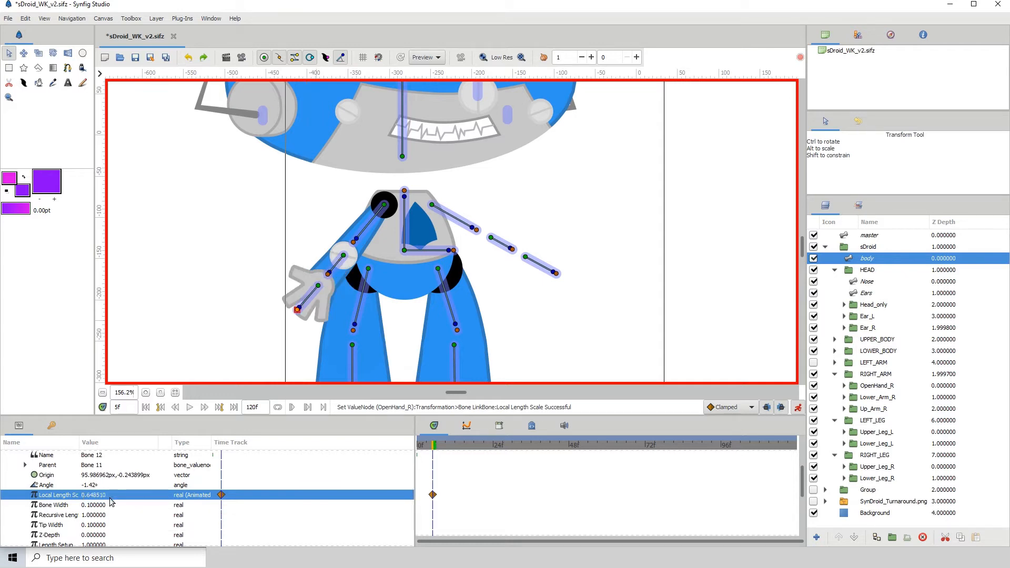
- At frame 5, keyframe the right hand bone's angle at -1.41° in nearly its current pose
left_click(300, 308)
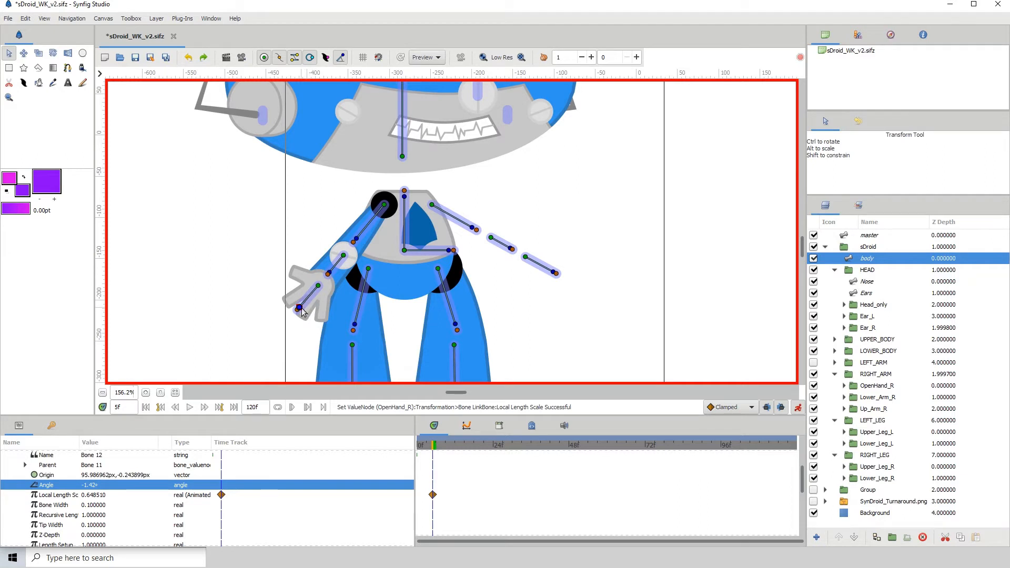
key("ctrl+z")
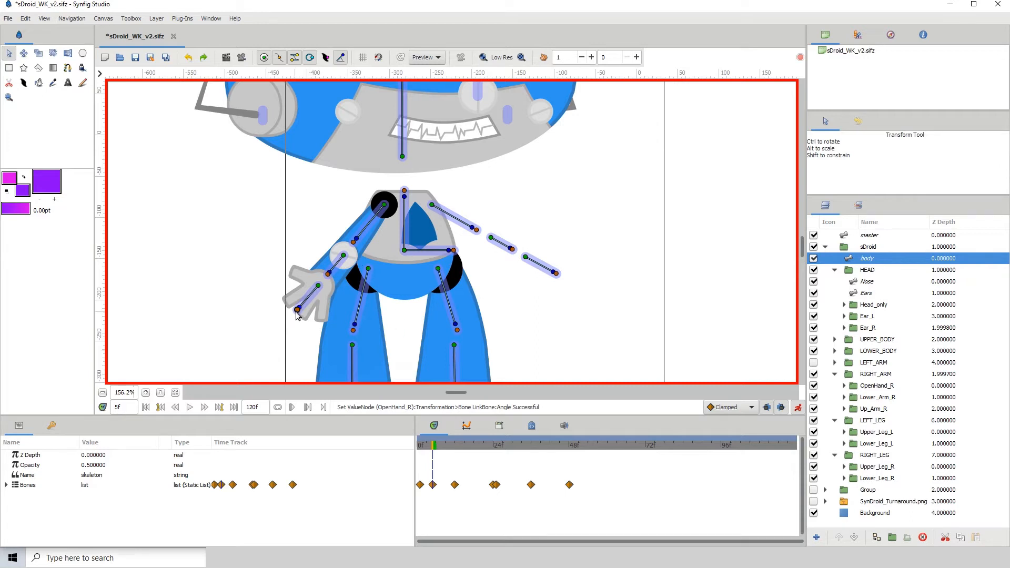
left_click(297, 311)
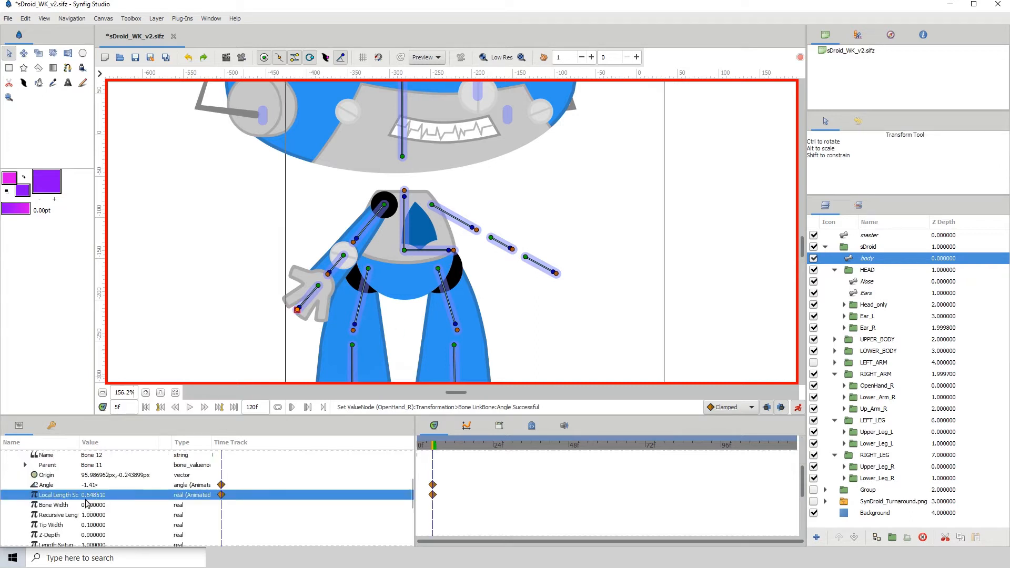
- At frame 6, set the right hand bone's local length scale to -0.648510 and rotate the hand to point away from the forearm
left_click(434, 446)
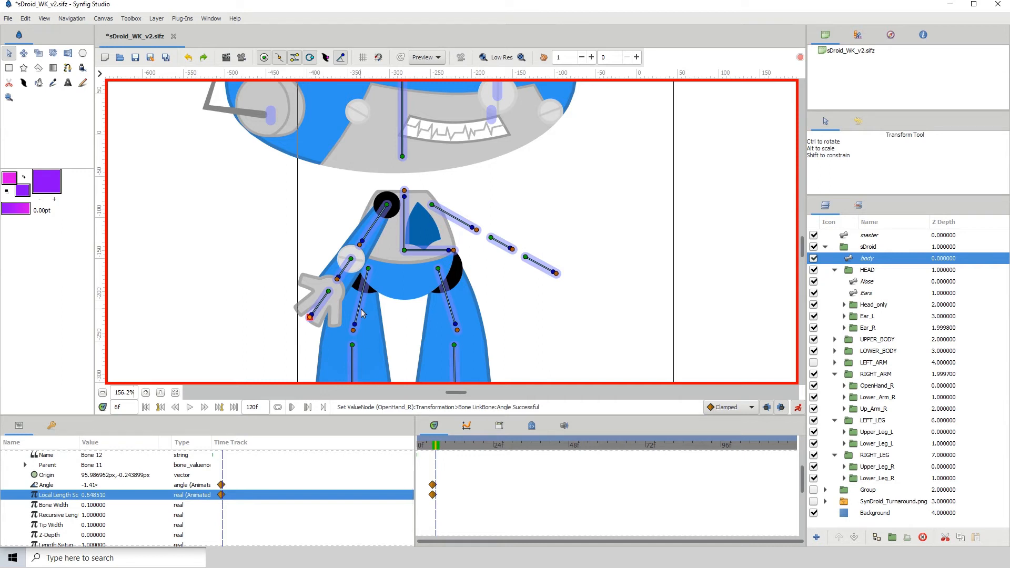
left_click(88, 495)
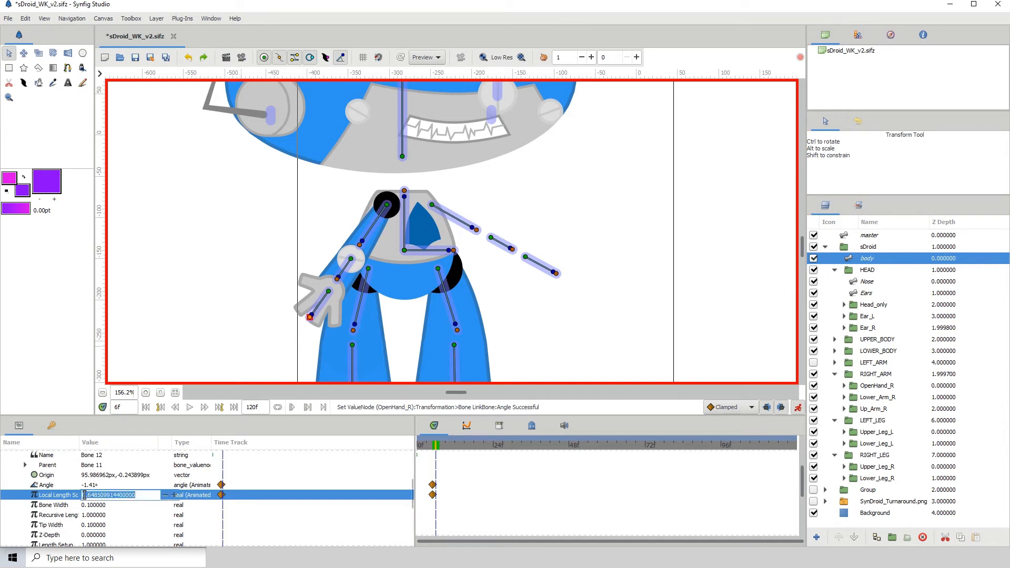
left_click(95, 495)
key("Home")
type("-")
key("Return")
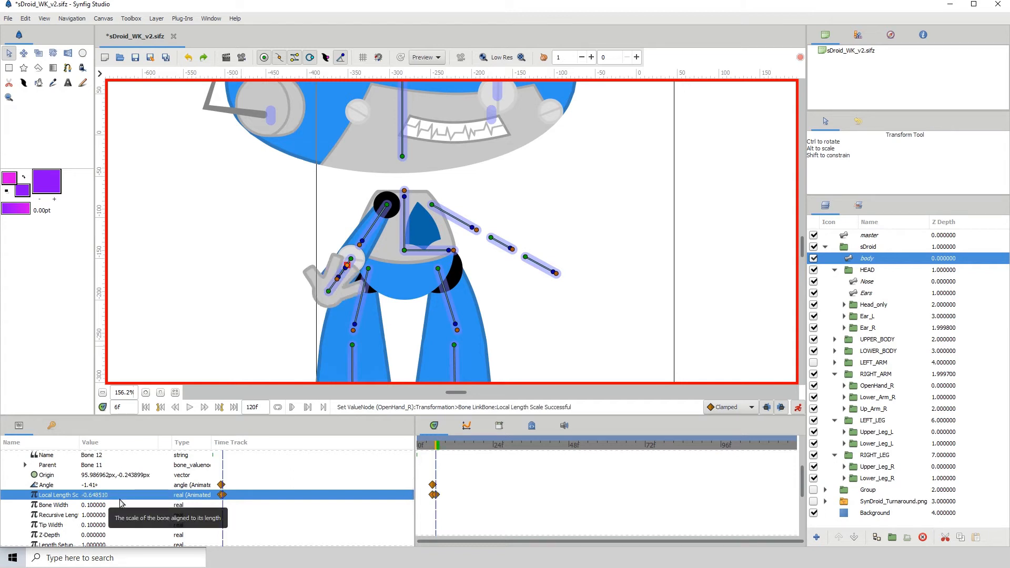
left_click_drag(345, 270, 317, 313)
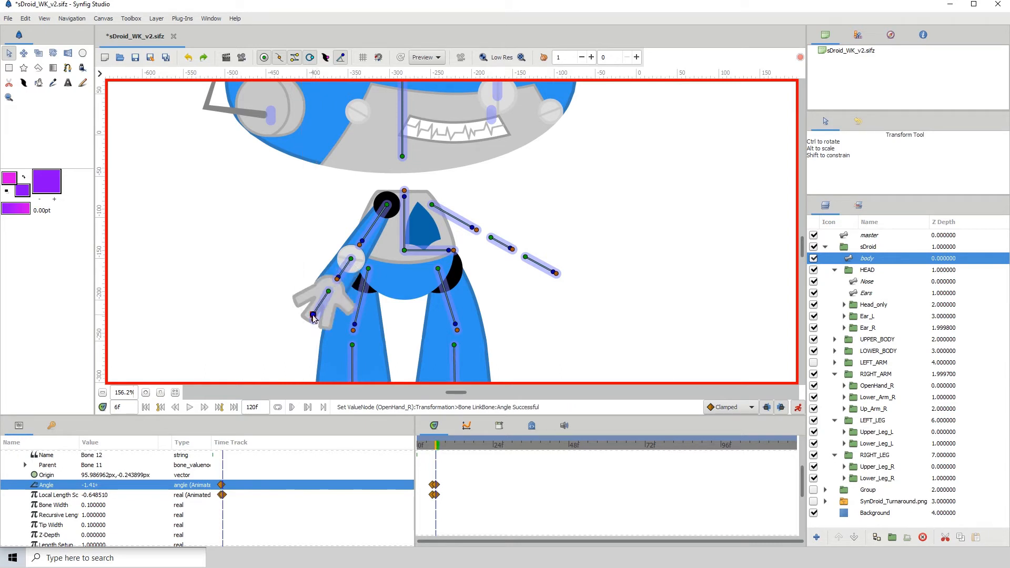
left_click(312, 314)
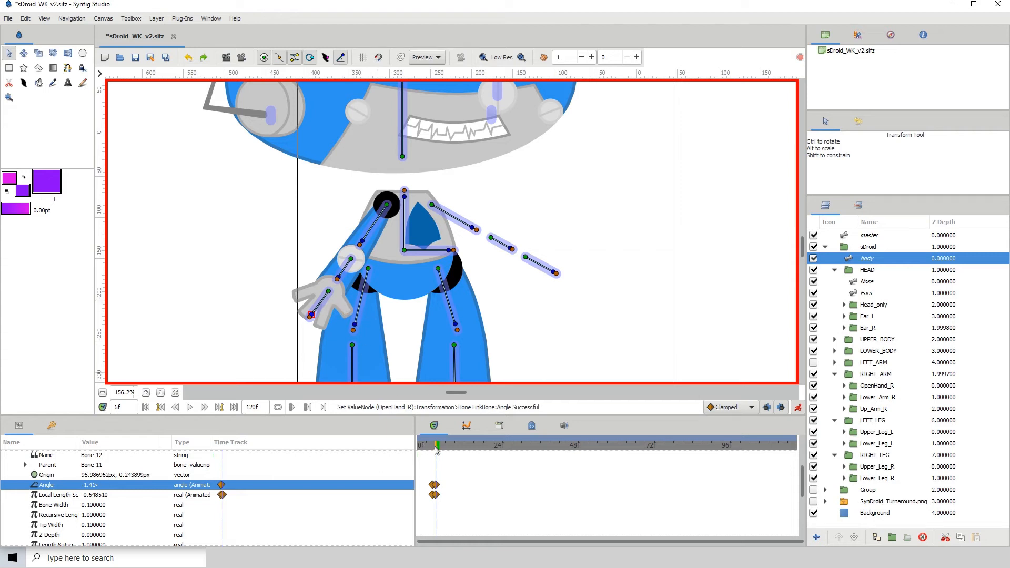
- Scrub the animation up to frame 27 and compare frames 24 and 25 to examine the right arm and flipped hand
left_click(453, 445)
left_click_drag(466, 446, 426, 443)
left_click_drag(437, 447, 505, 445)
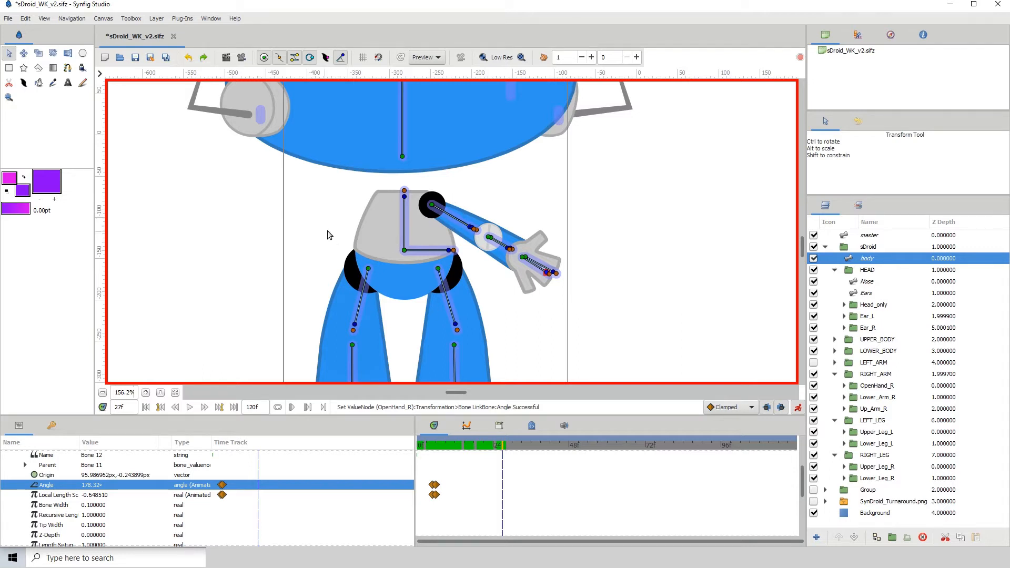
left_click(484, 446)
left_click_drag(484, 446, 497, 446)
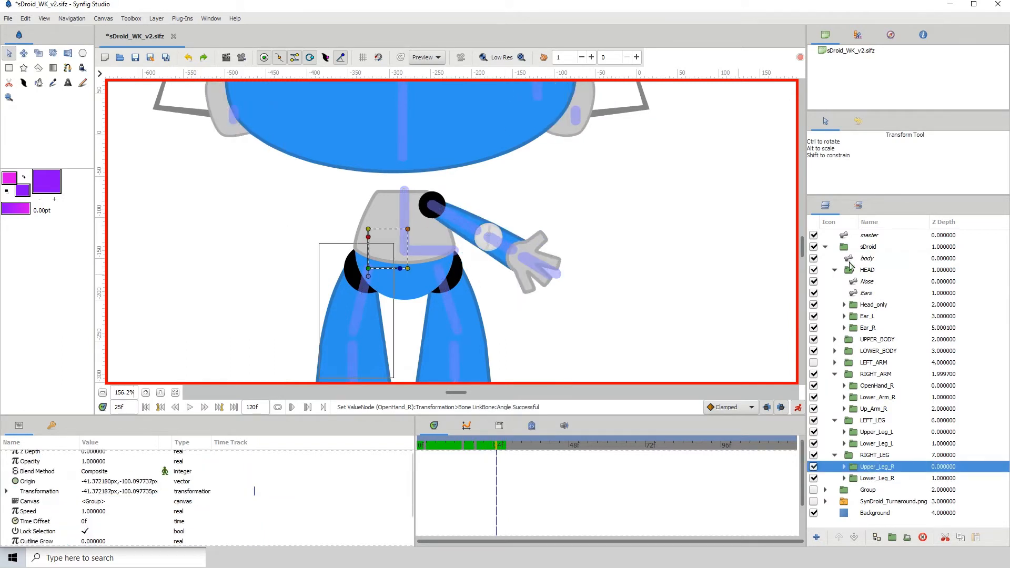
left_click(860, 258)
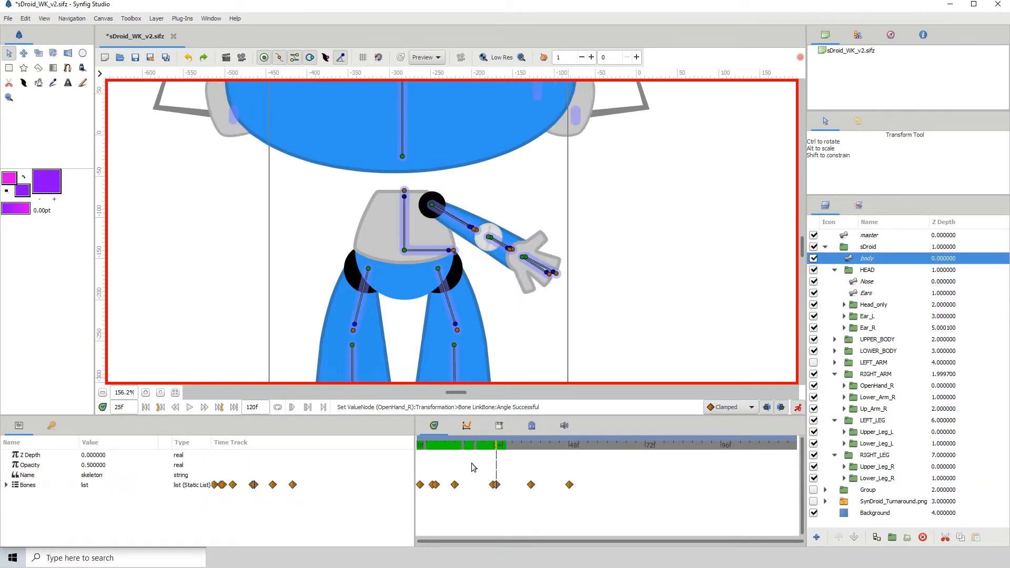
left_click(494, 448)
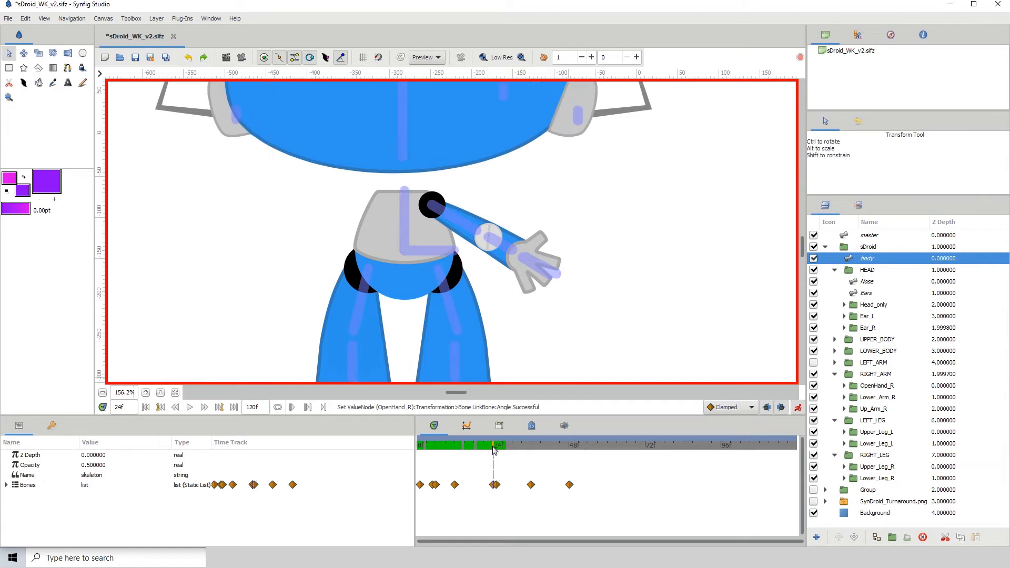
left_click(497, 447)
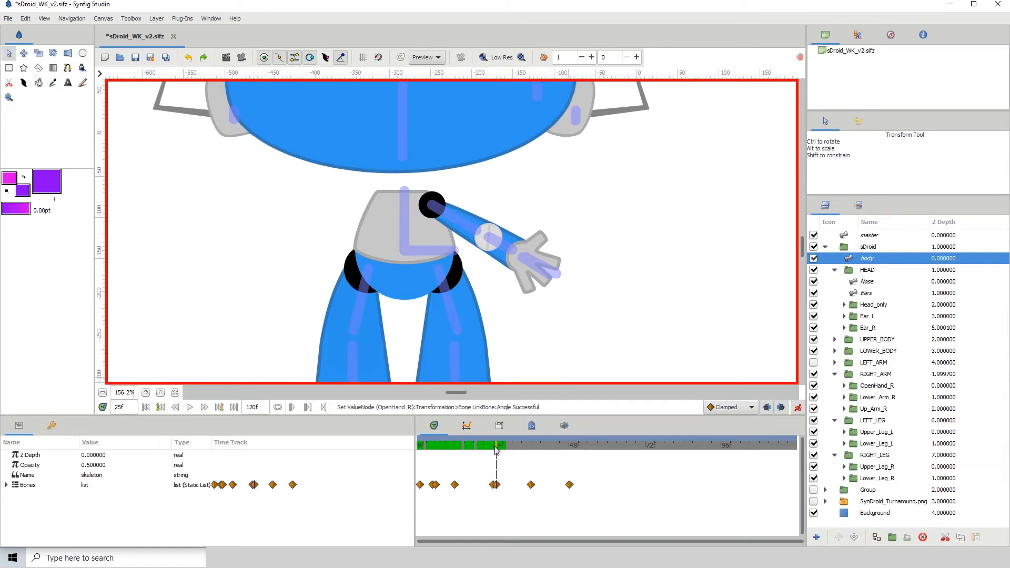
- At frame 24, try to move the right arm's shoulder joint away from the torso, and undo the move
left_click(493, 448)
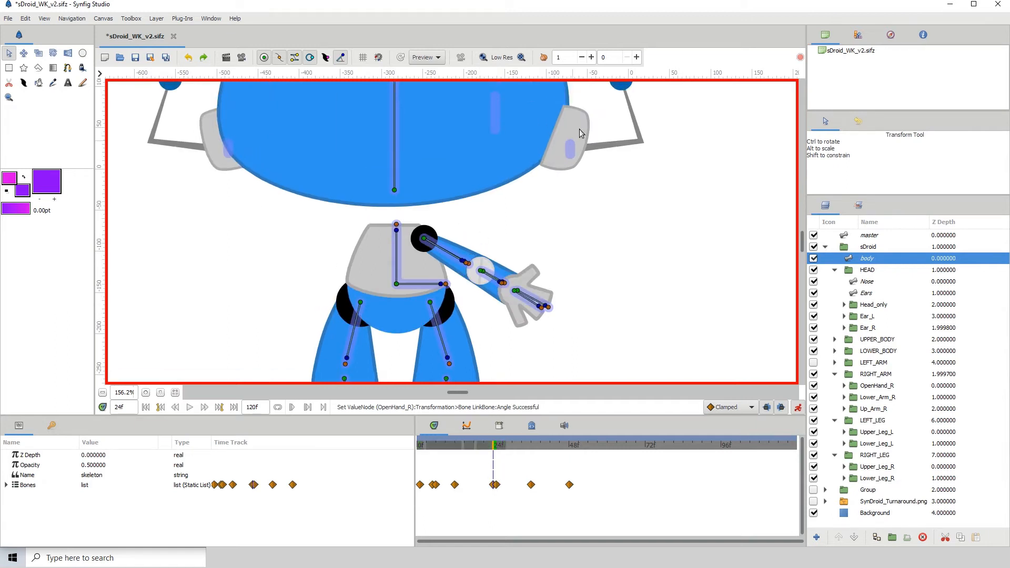
left_click(496, 447)
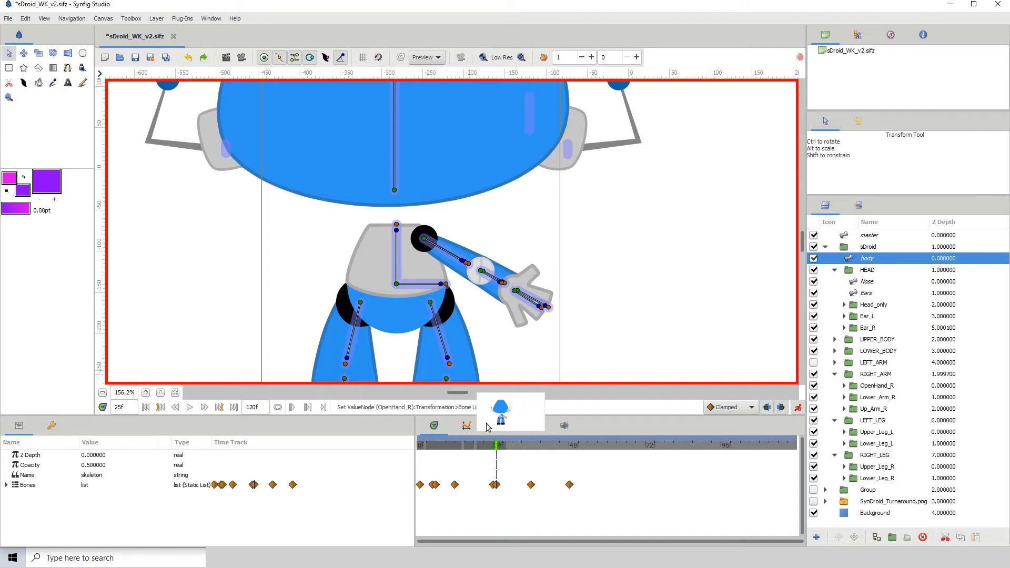
left_click(494, 447)
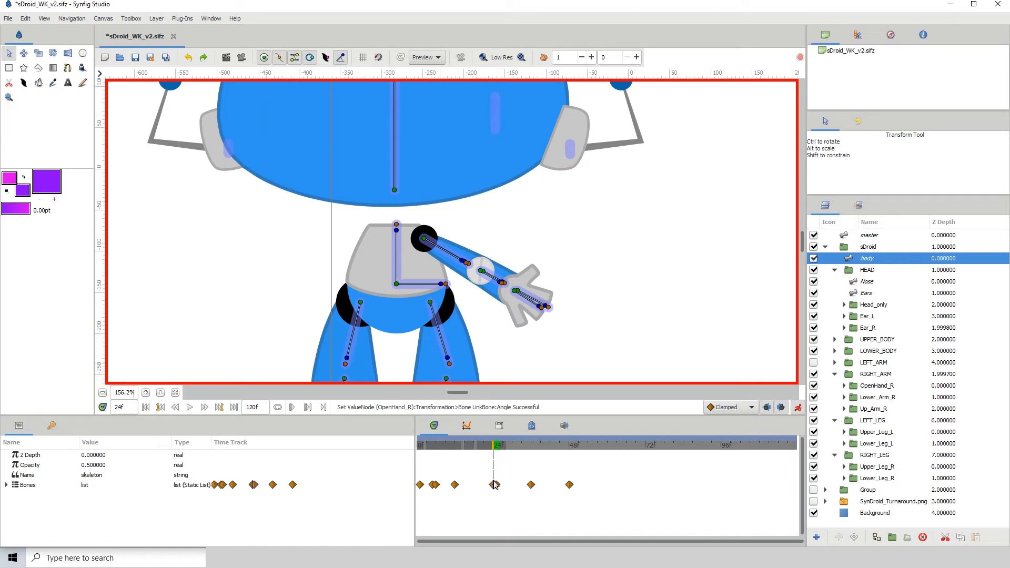
left_click(425, 240)
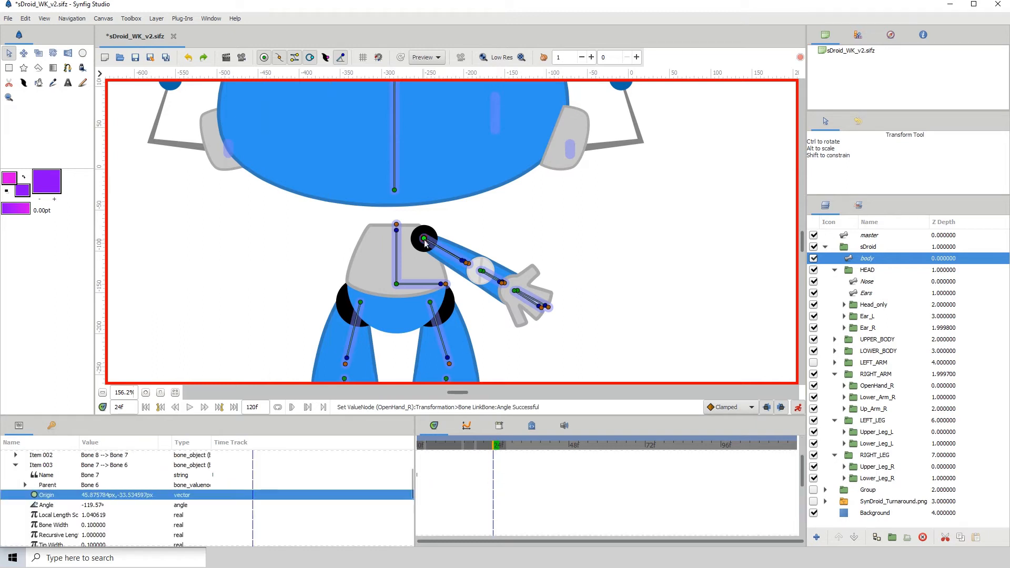
left_click(145, 393)
left_click(146, 393)
left_click(146, 393)
left_click(145, 393)
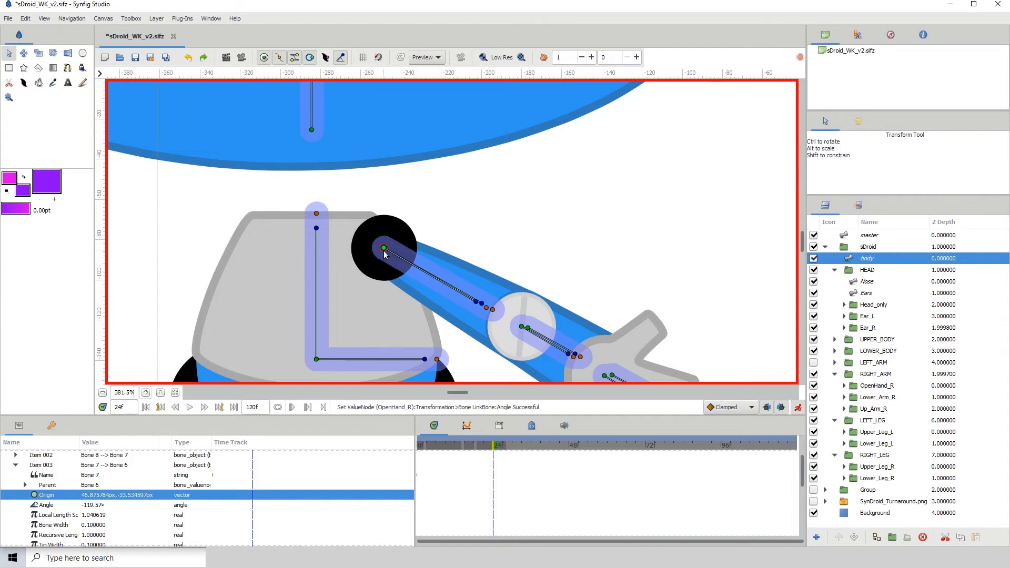
left_click_drag(385, 253, 450, 218)
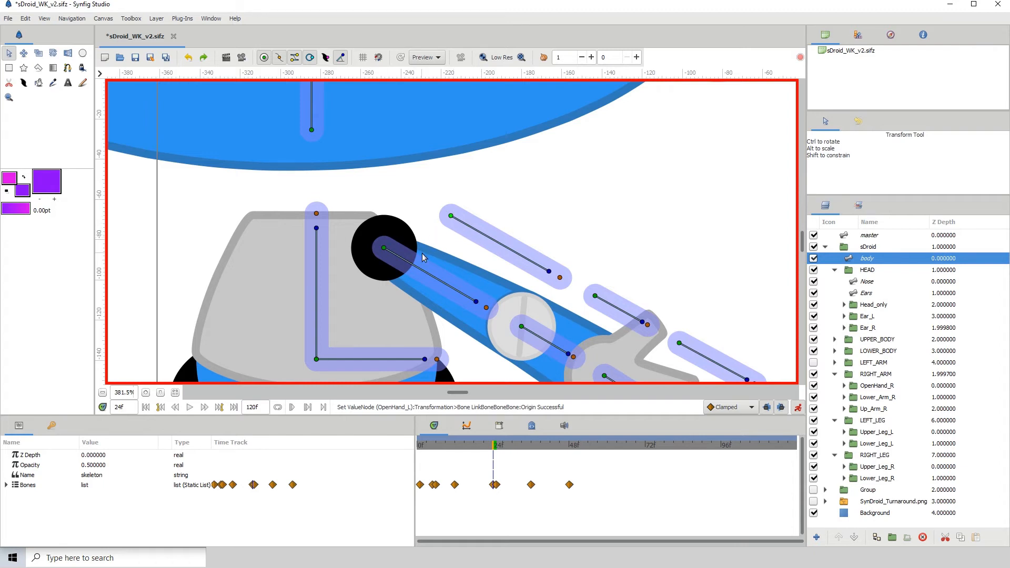
left_click(189, 57)
- Try to shift only the right upper arm bone's origin slightly off the overlapping left arm bone at frame 24
left_click(147, 393)
left_click(146, 393)
left_click(146, 392)
left_click(146, 393)
left_click(146, 393)
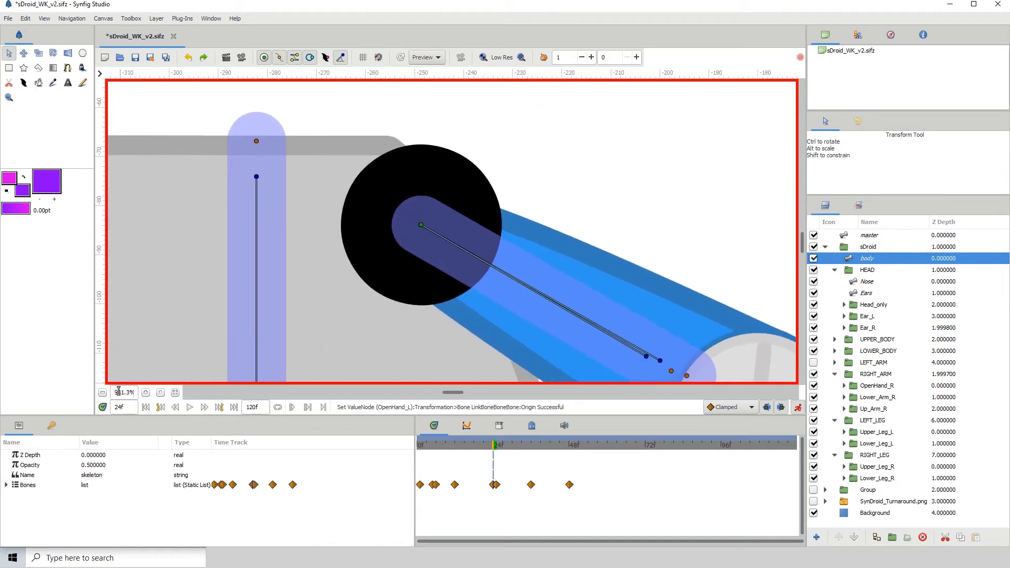
left_click(146, 393)
left_click(146, 393)
left_click(146, 393)
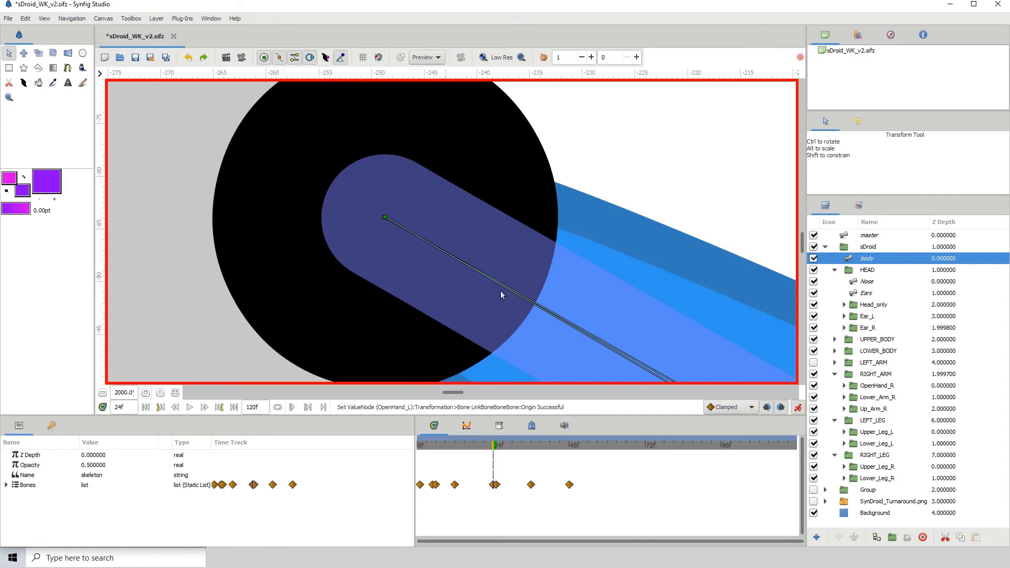
left_click(385, 219)
left_click_drag(386, 220, 370, 242)
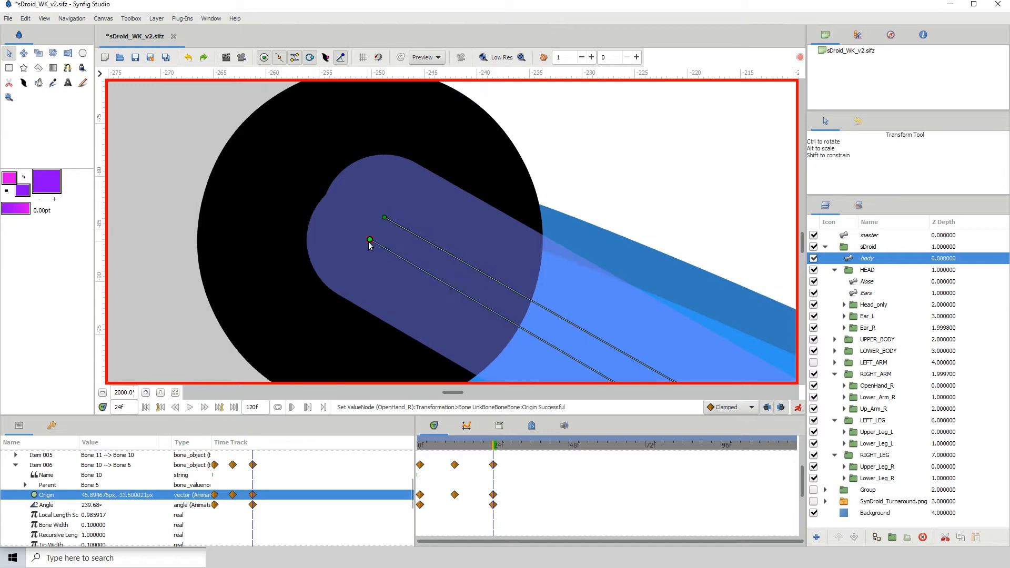
left_click(102, 393)
left_click(102, 393)
left_click(102, 393)
left_click(102, 393)
left_click(102, 393)
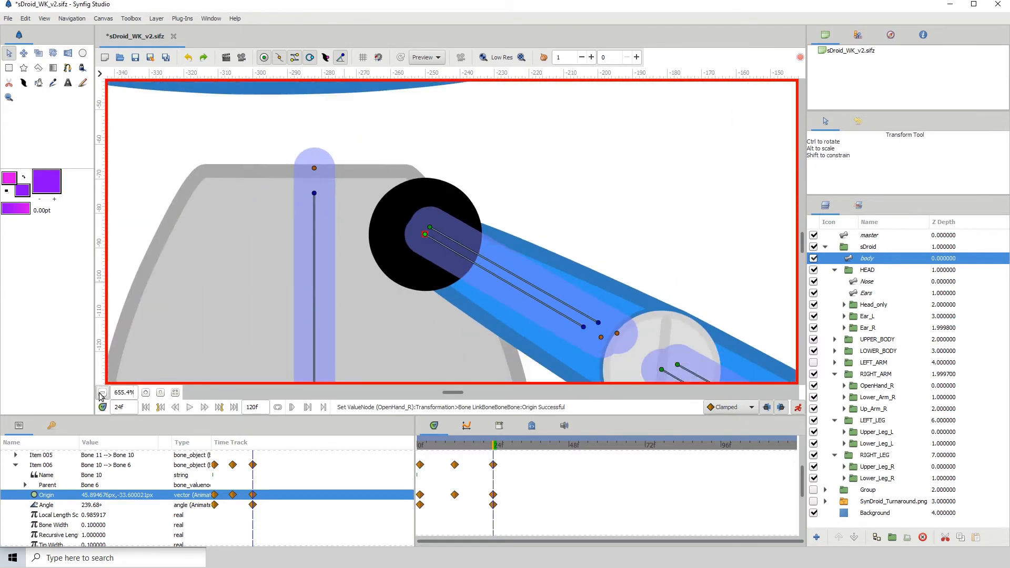
left_click(102, 393)
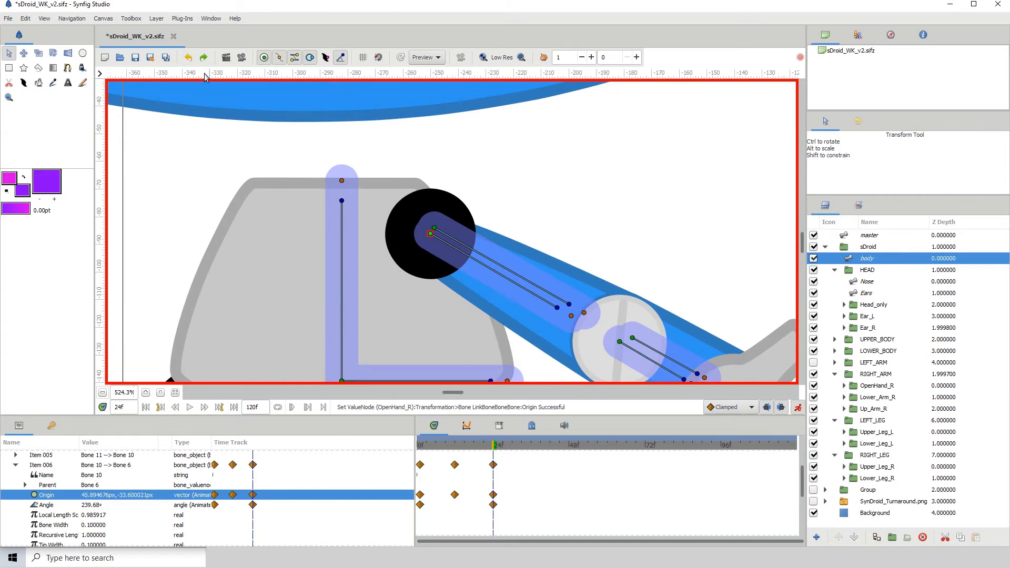
left_click_drag(331, 194, 309, 145)
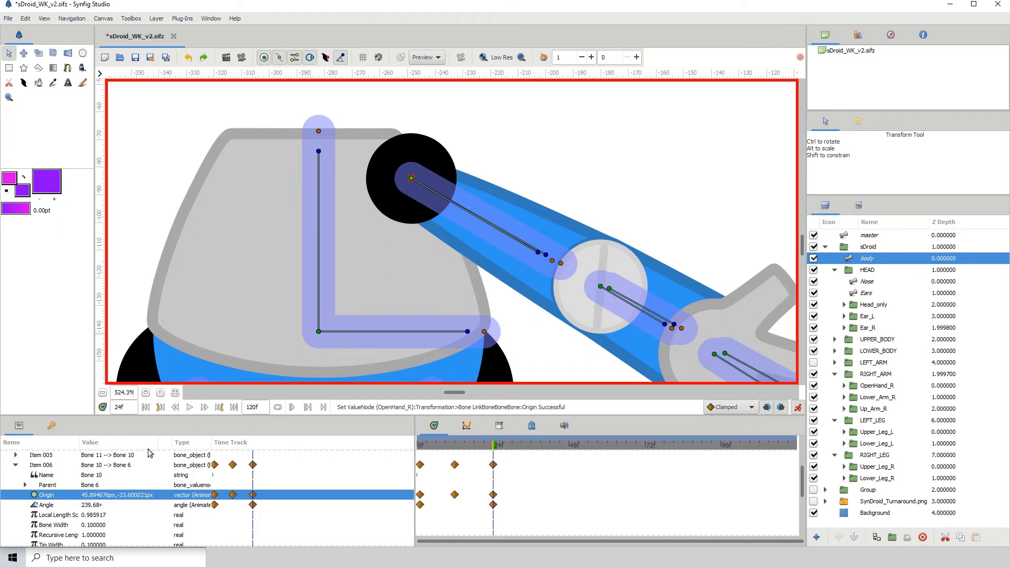
- Toggle the RIGHT_ARM group's visibility off and on to examine how the arm overlaps the torso at frame 24
scroll(93, 483, "up", 2)
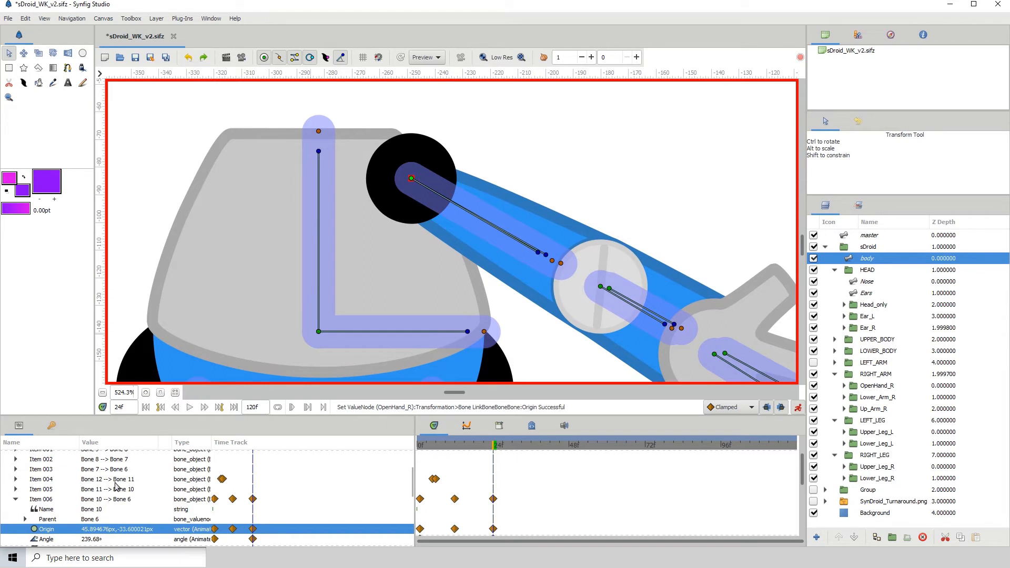
scroll(470, 472, "up", 2)
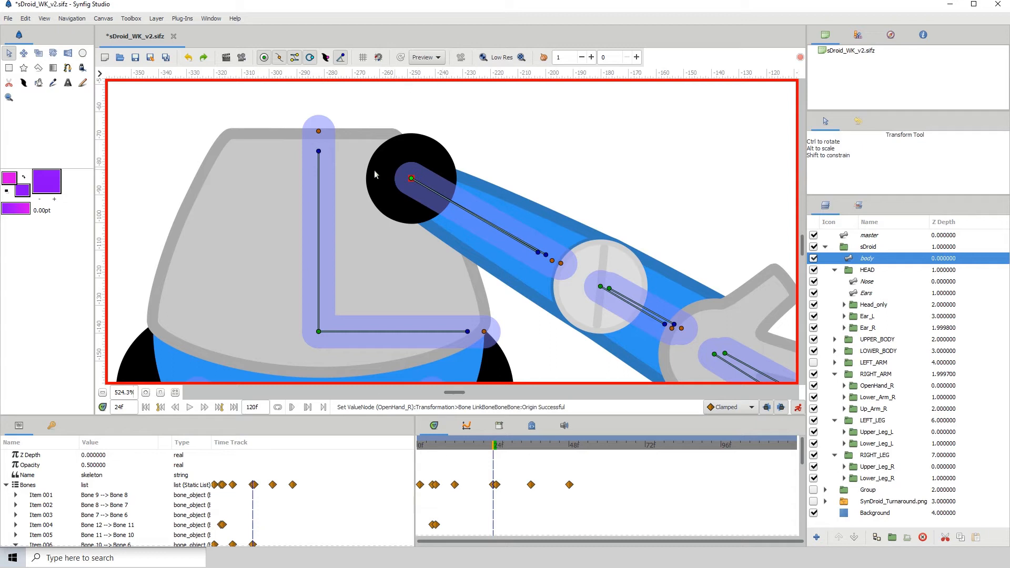
left_click(524, 209)
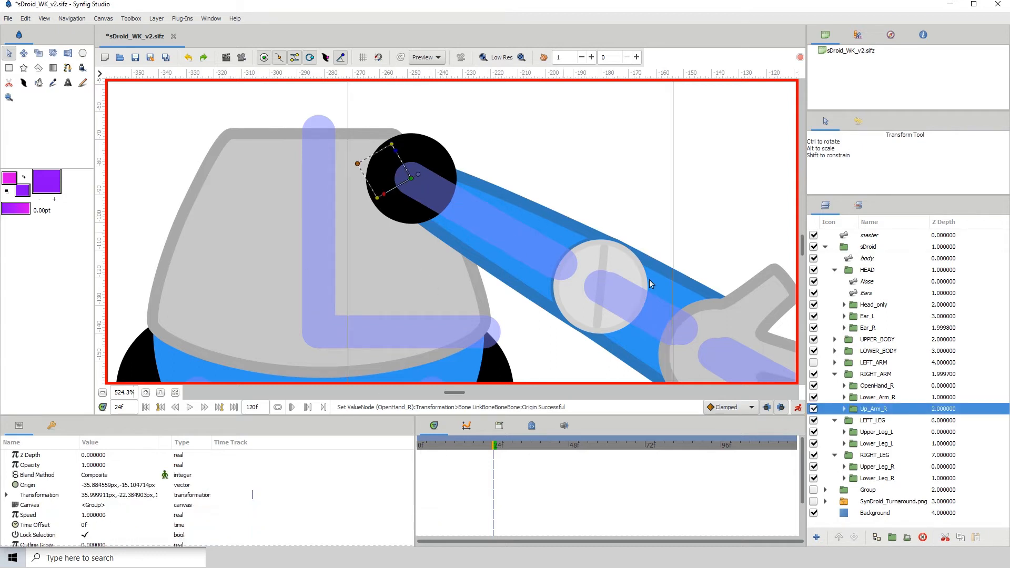
left_click(875, 376)
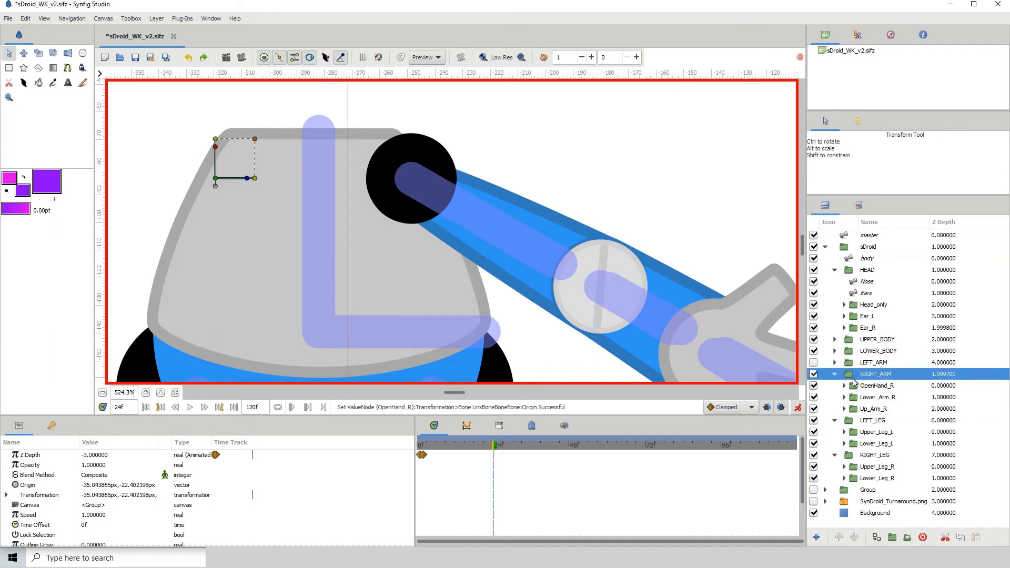
left_click(813, 374)
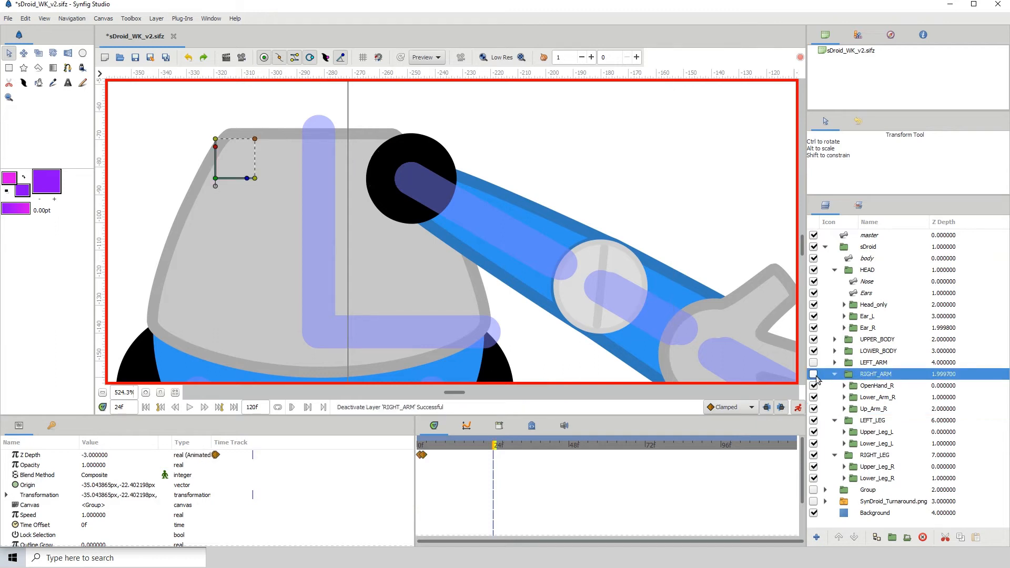
left_click(813, 374)
left_click(814, 374)
left_click(814, 374)
left_click(813, 374)
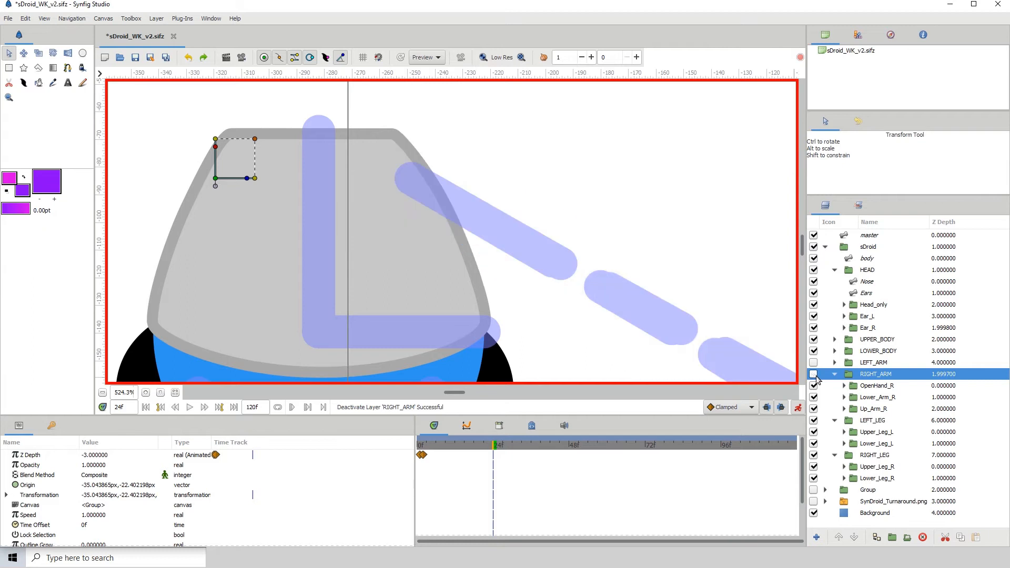
left_click(813, 374)
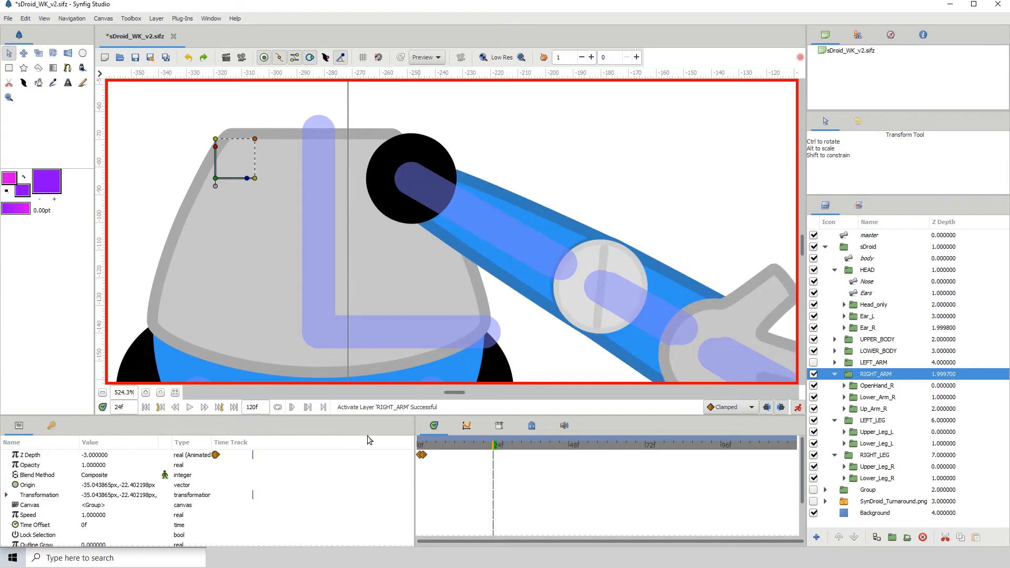
- Duplicate the RIGHT_ARM group's existing Z Depth waypoints to hold -3.000000 at frame 24 and 0.000000 at frame 25
left_click(91, 457)
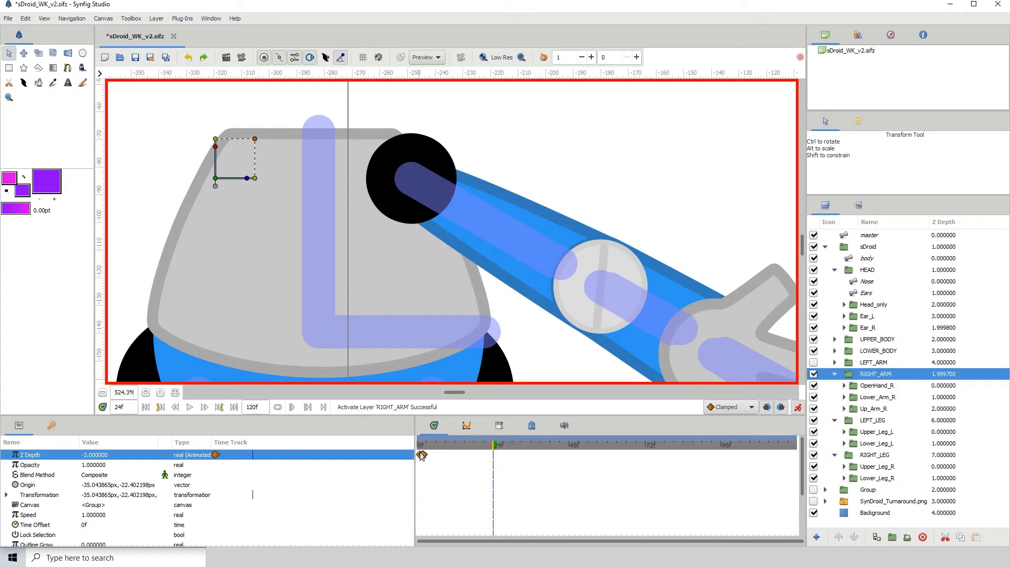
right_click(423, 455)
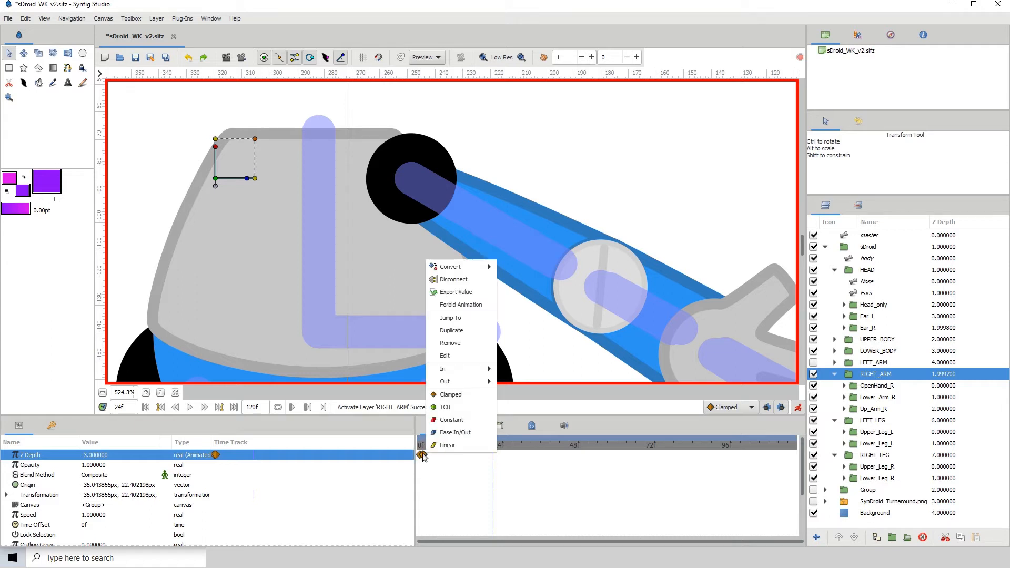
left_click(462, 331)
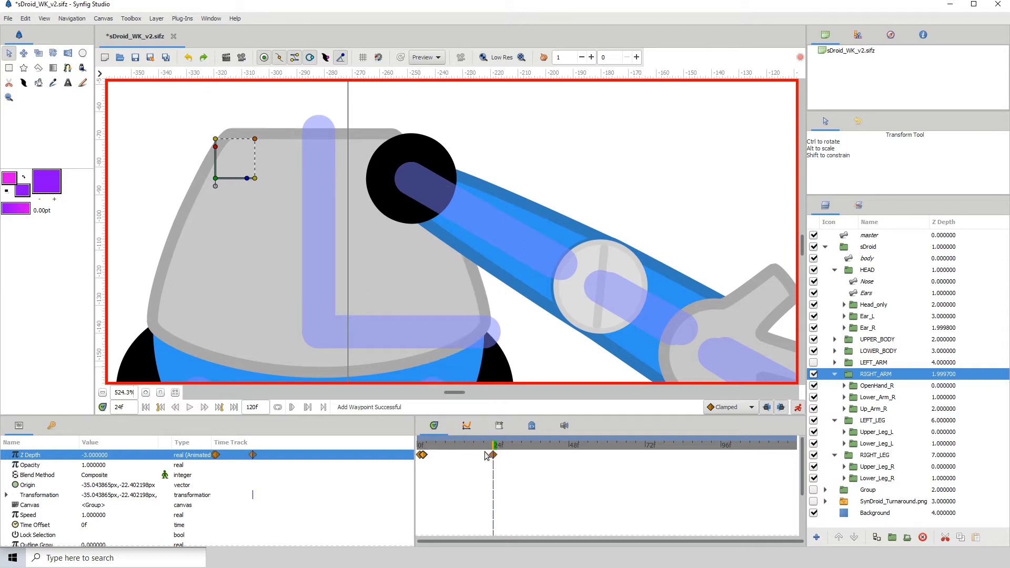
key("period")
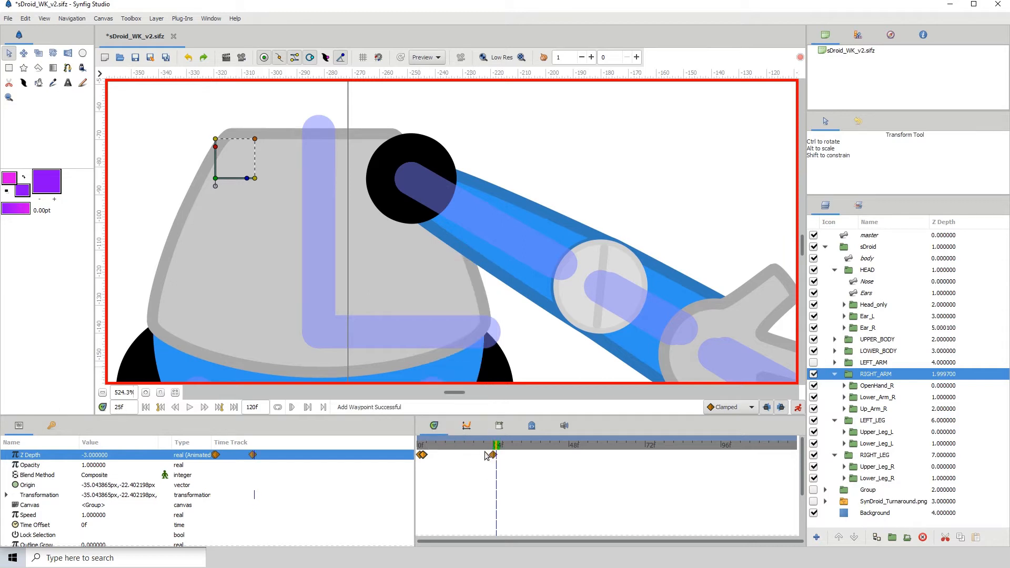
right_click(420, 457)
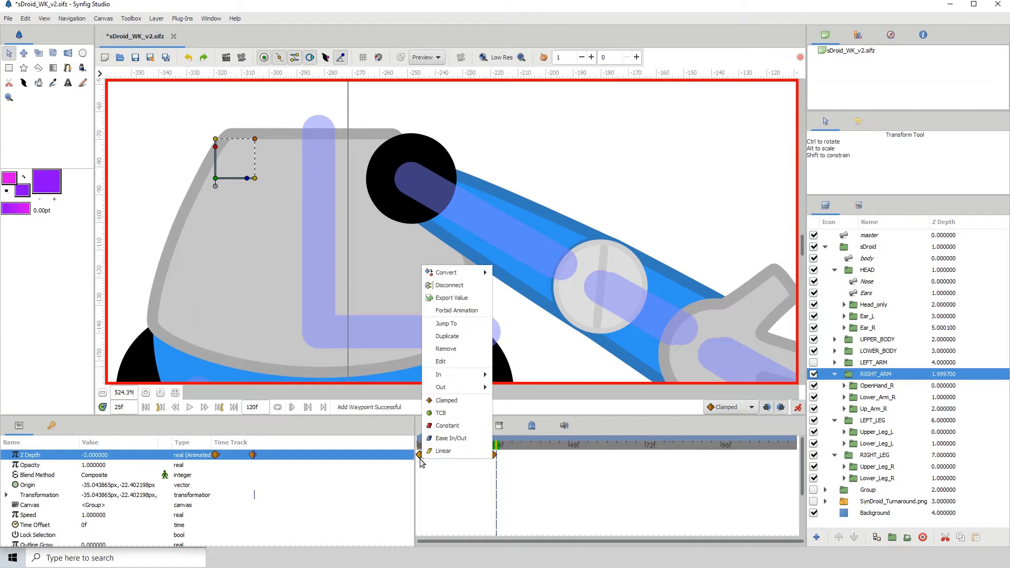
left_click(460, 337)
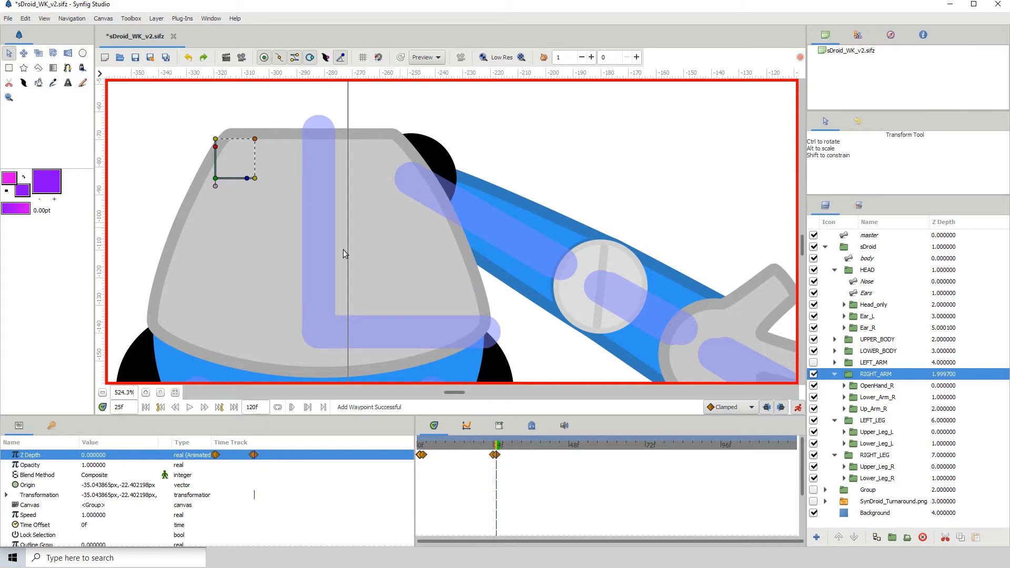
- At frame 25, rotate the body skeleton's right upper arm bone downward so the arm hangs beside the hip with the hand over the thigh
left_click(103, 392)
left_click(103, 393)
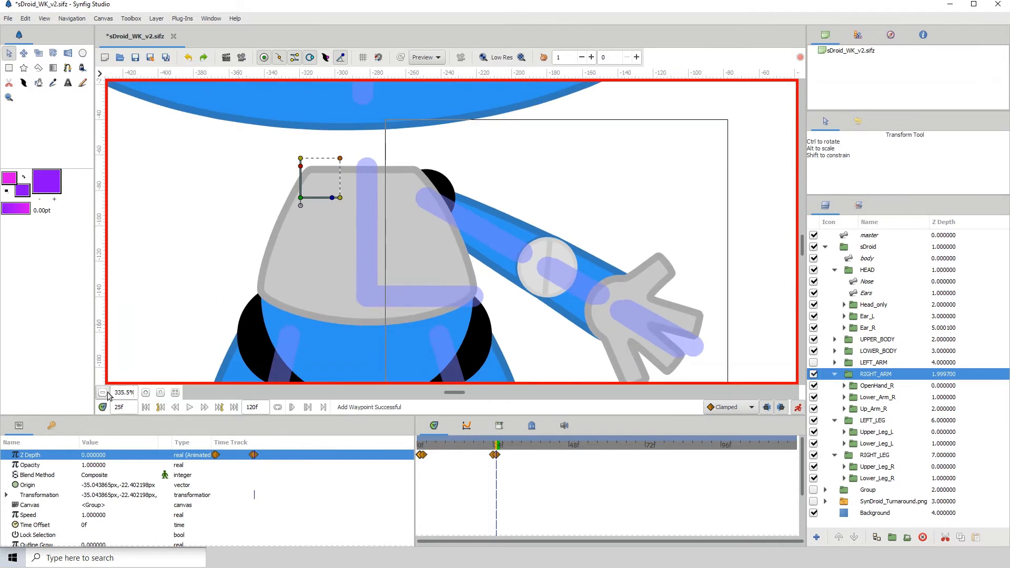
left_click_drag(273, 304, 273, 256)
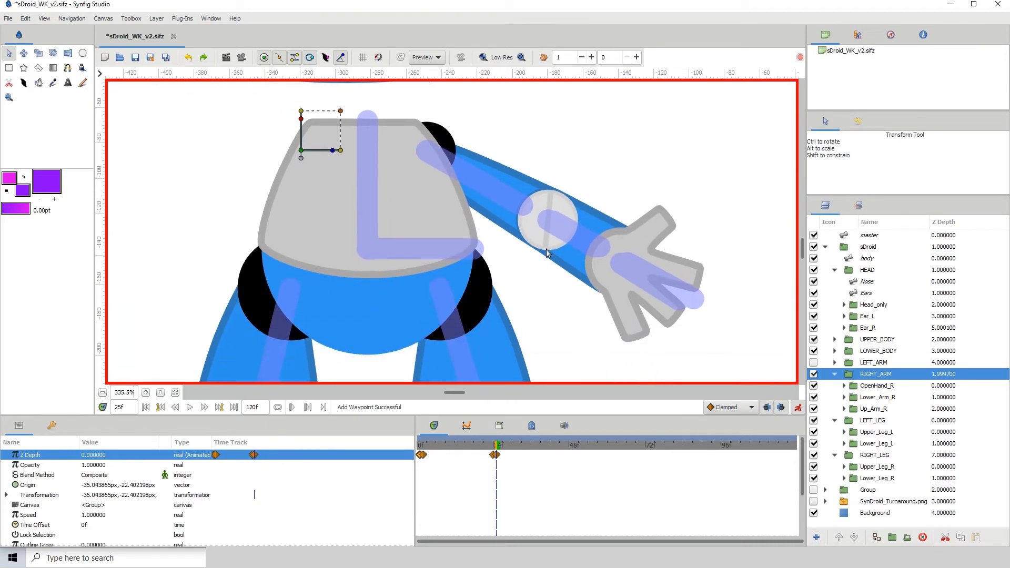
left_click(519, 198)
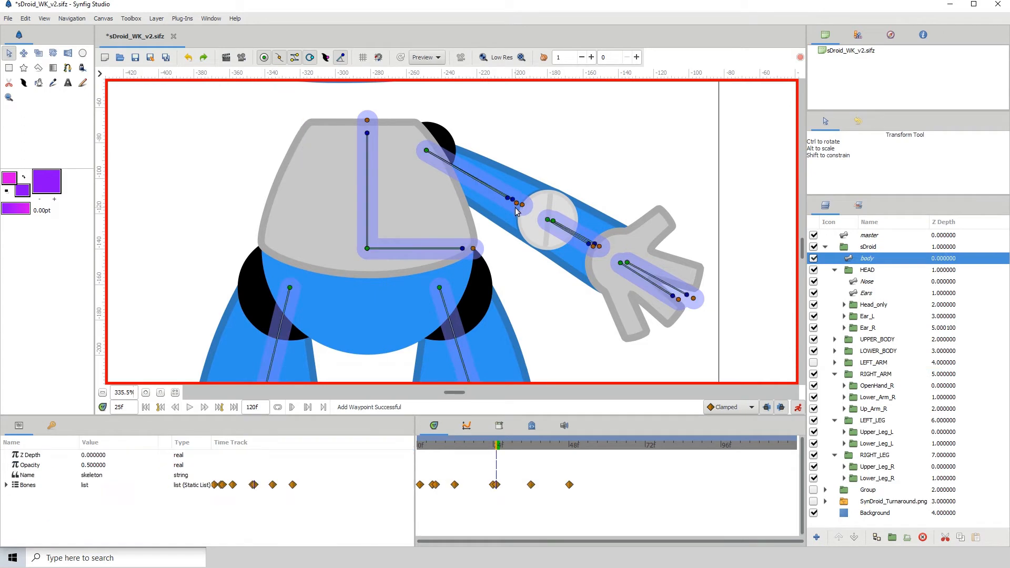
left_click_drag(516, 207, 481, 237)
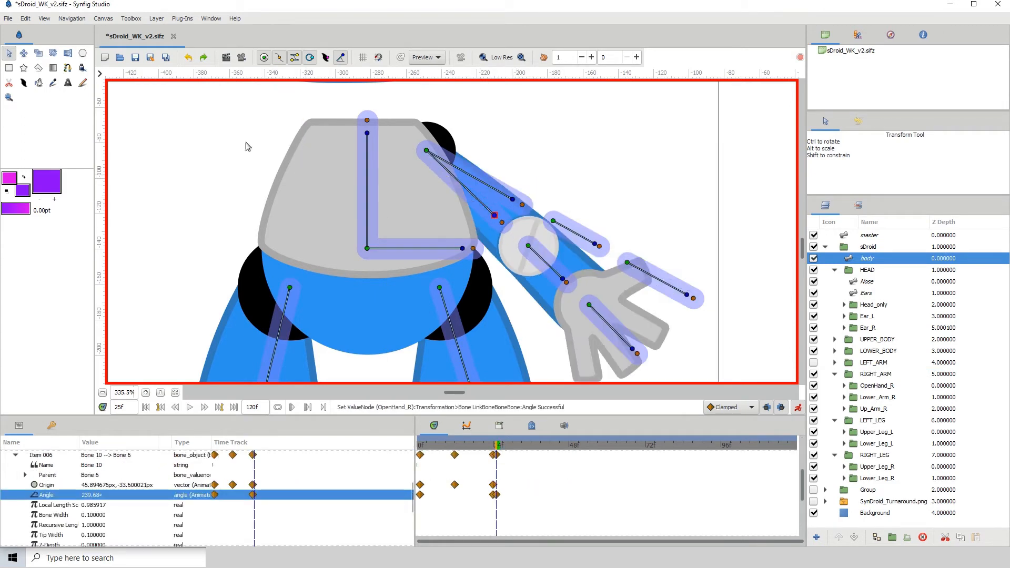
left_click(187, 57)
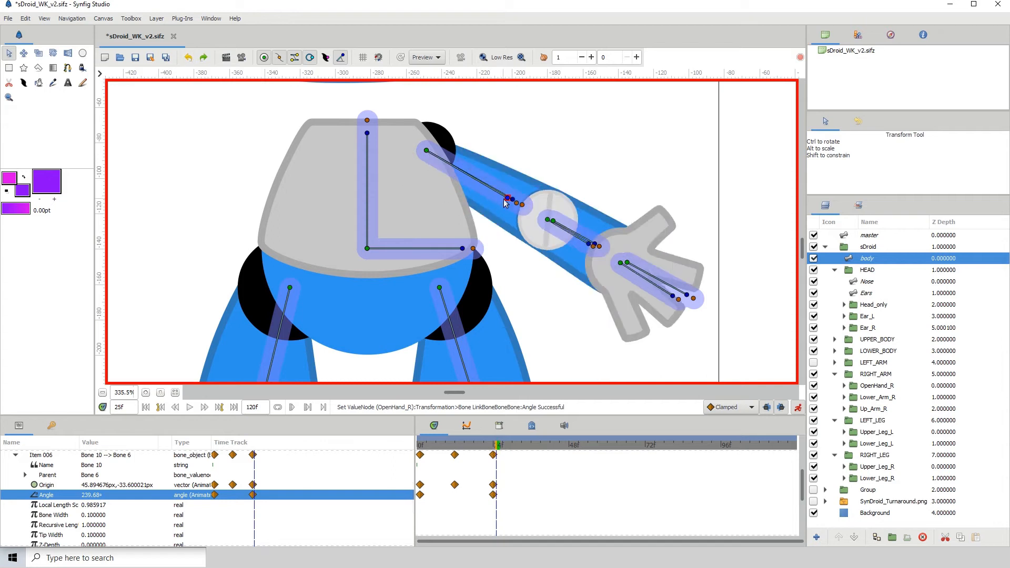
left_click_drag(508, 200, 450, 245)
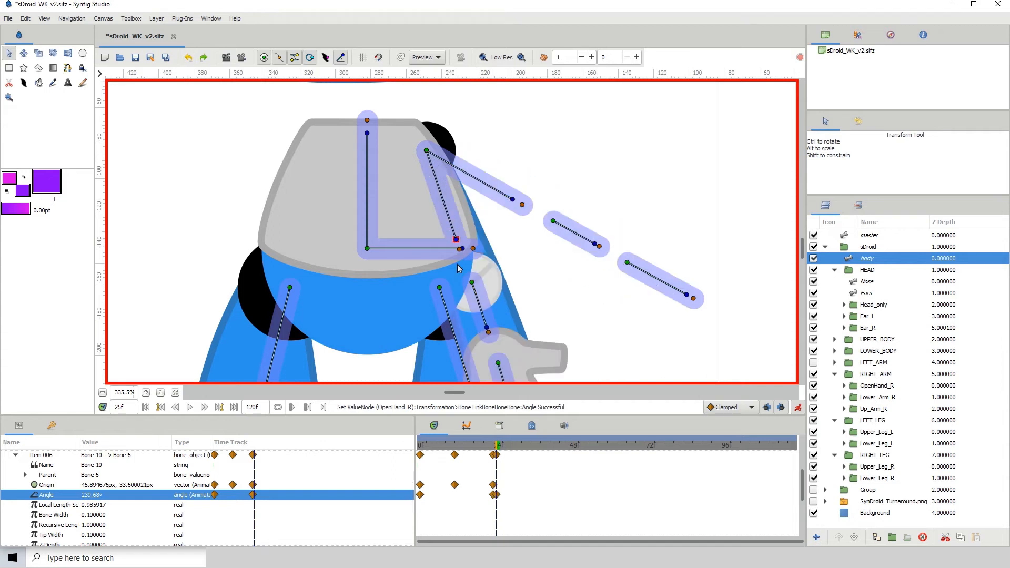
scroll(450, 245, "down", 4)
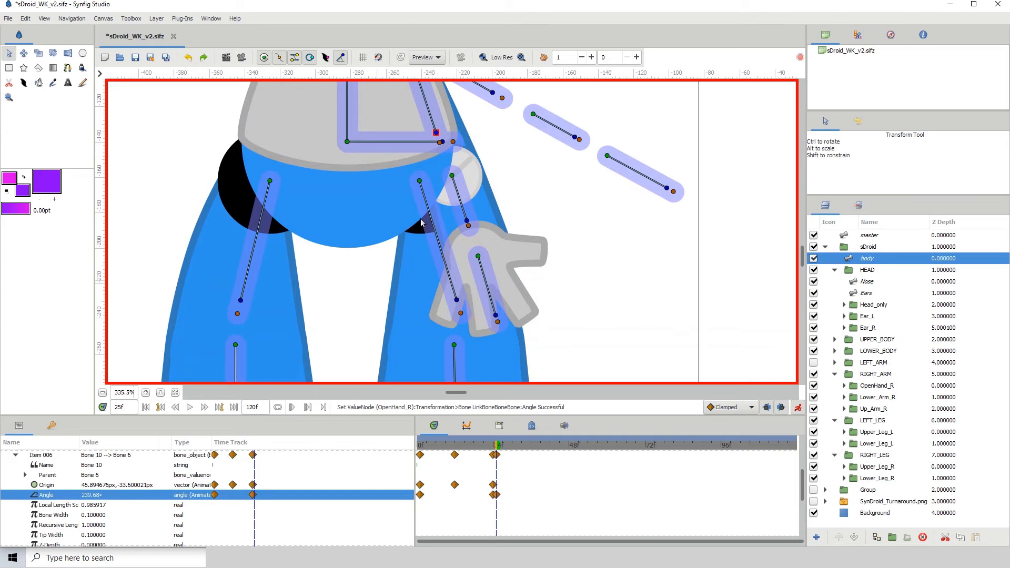
scroll(439, 171, "up", 3)
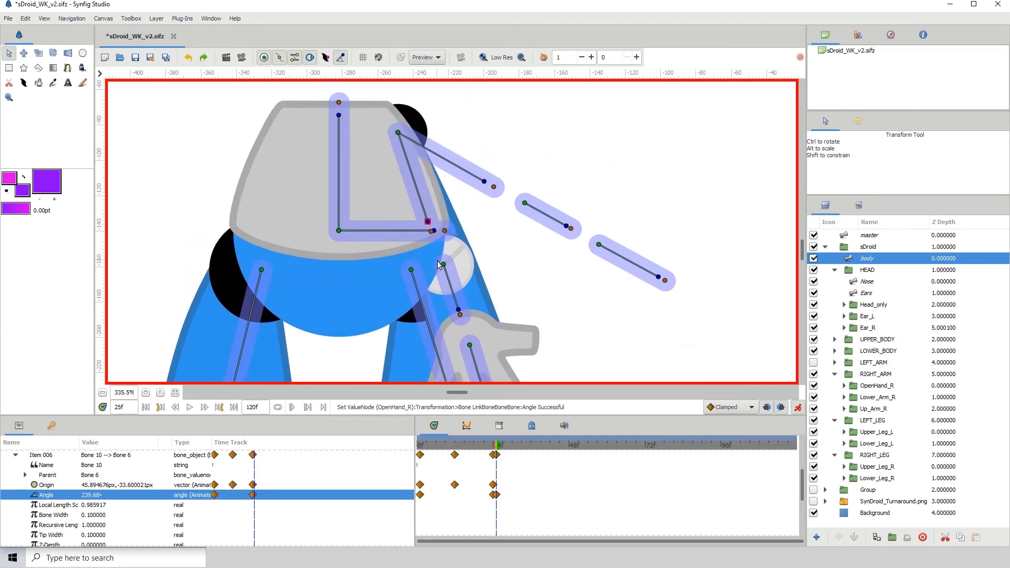
scroll(364, 289, "down", 3)
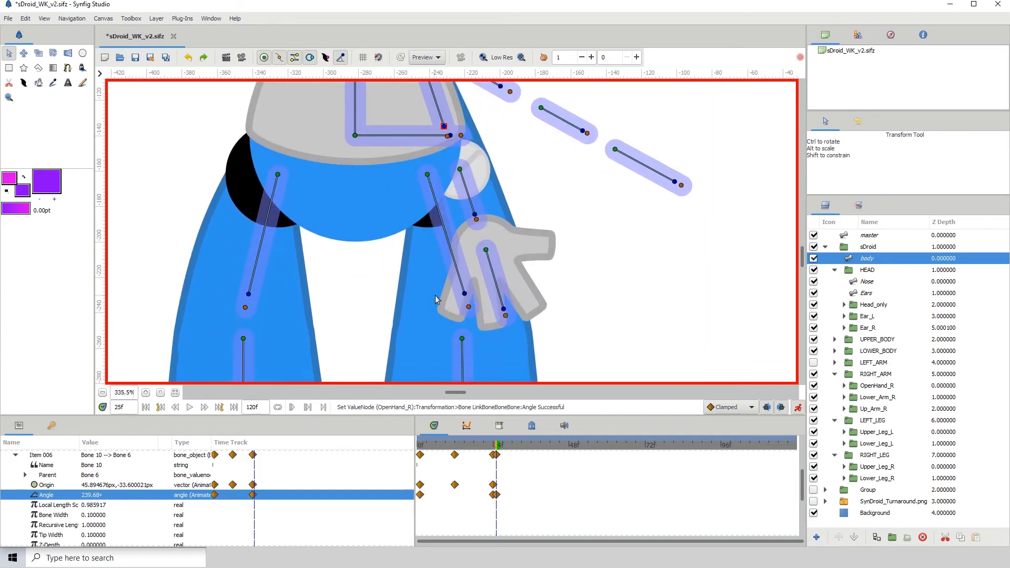
scroll(444, 304, "up", 1)
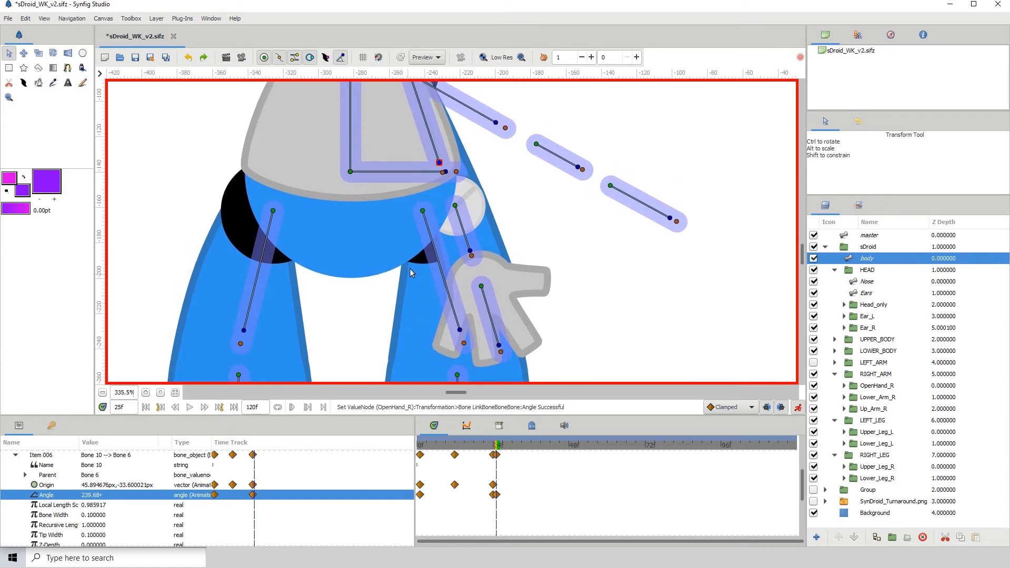
- Undo the right upper arm bone's downward rotation at frame 25
scroll(421, 298, "up", 2)
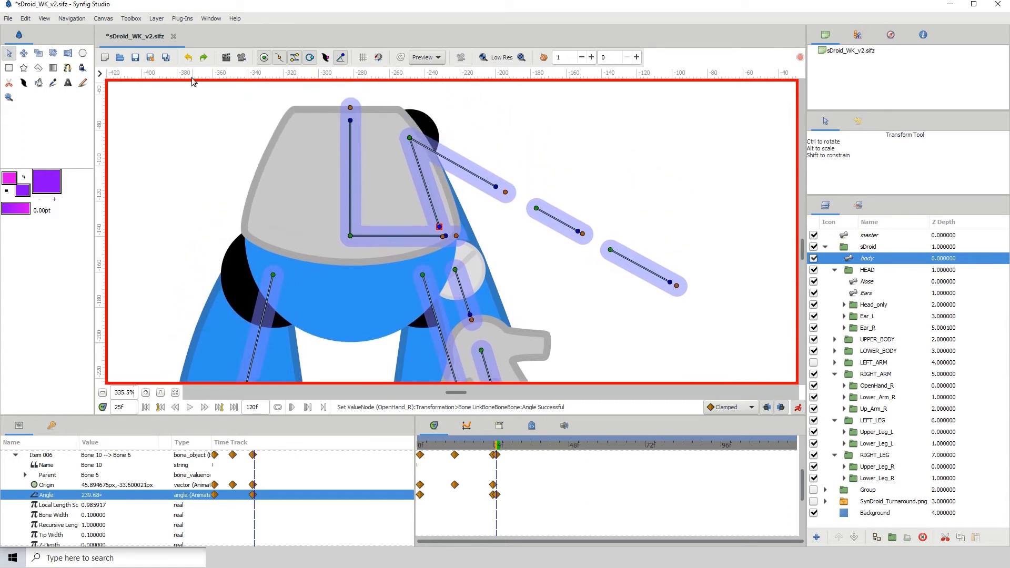
left_click(188, 57)
scroll(287, 193, "up", 1)
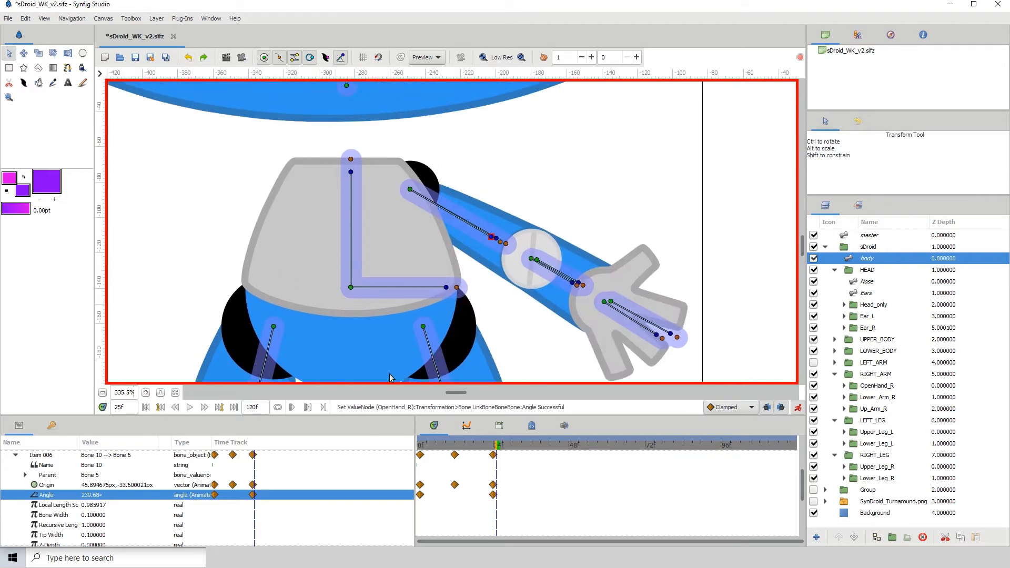
- Set the RIGHT_ARM group's Z Depth to 5 at frame 25 so the arm sits behind the torso
left_click(487, 213)
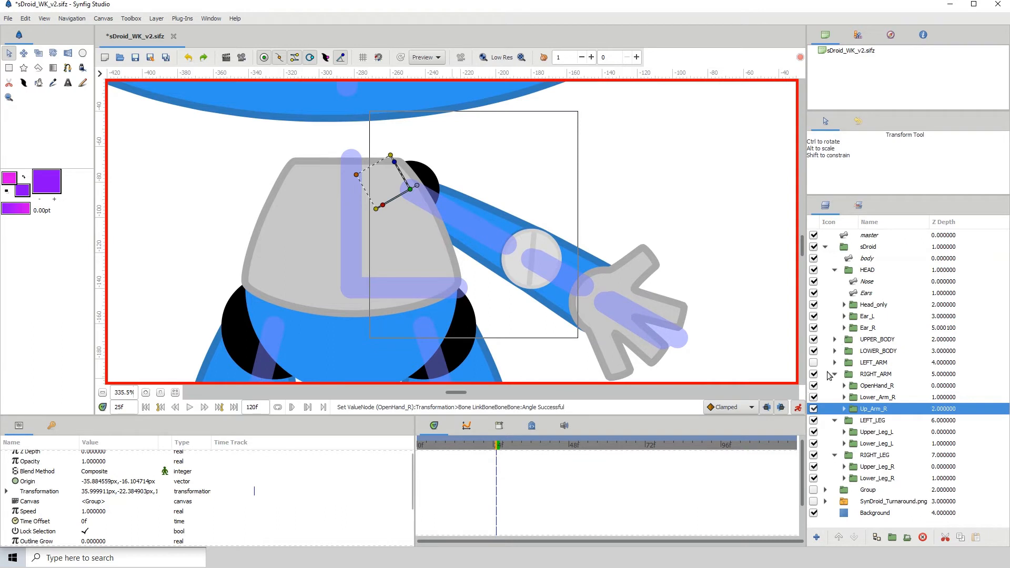
left_click(876, 374)
scroll(496, 465, "up", 1)
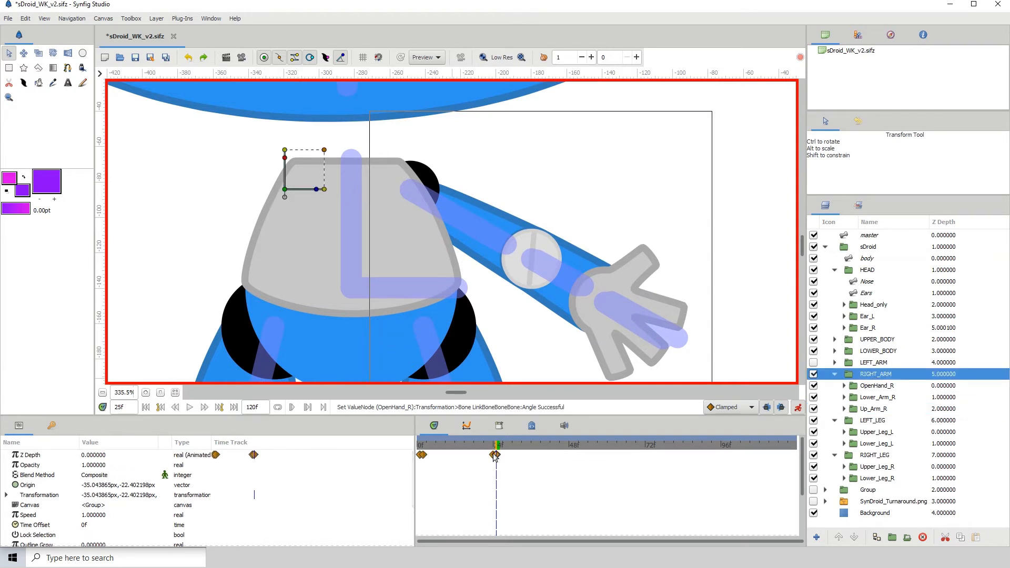
double_click(92, 456)
type("5")
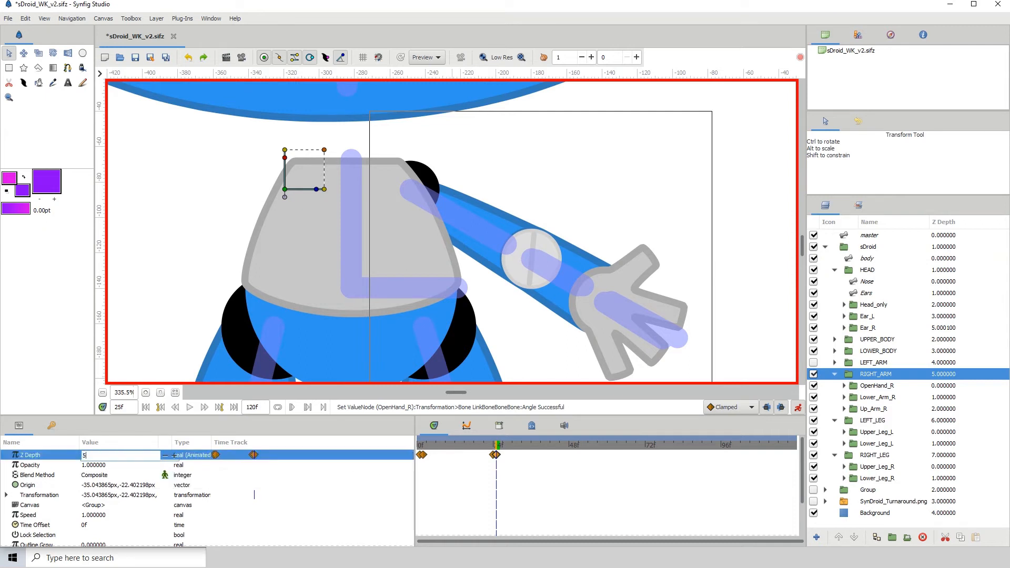
key("Return")
scroll(317, 257, "down", 4)
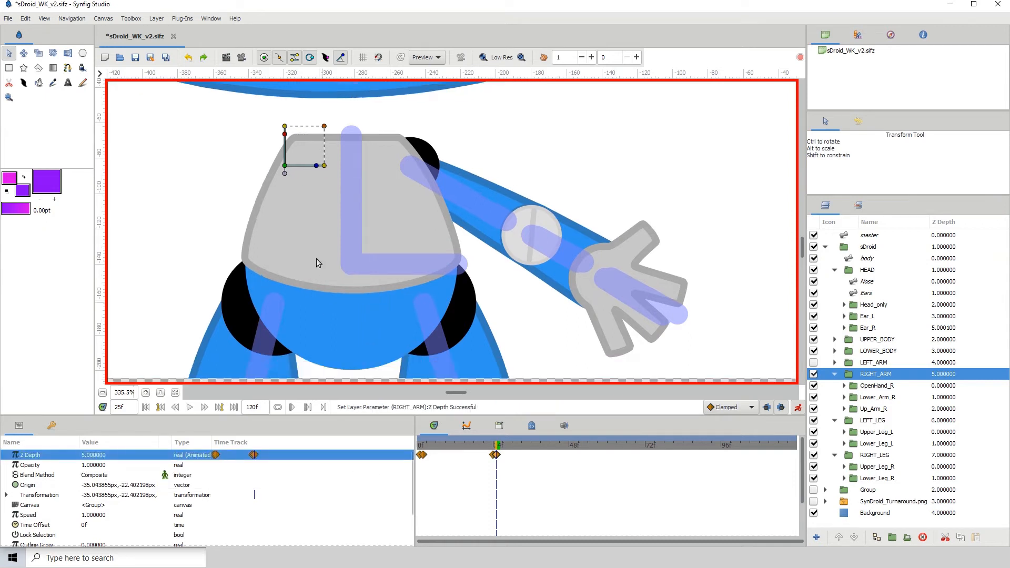
- Try to rotate the body skeleton's right upper arm bone down beside the hip at frame 25
scroll(440, 269, "up", 3)
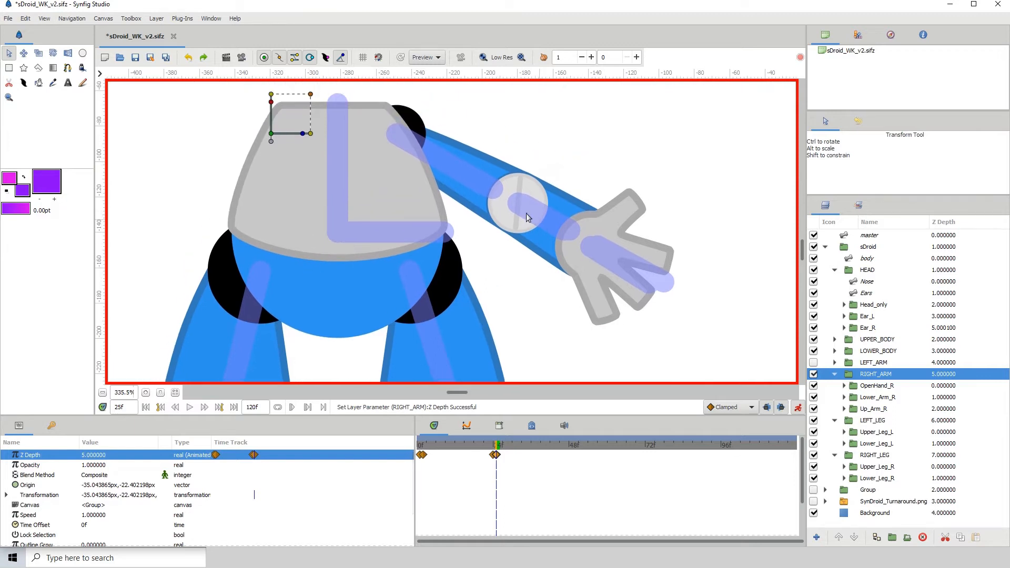
left_click(477, 190)
left_click(485, 186)
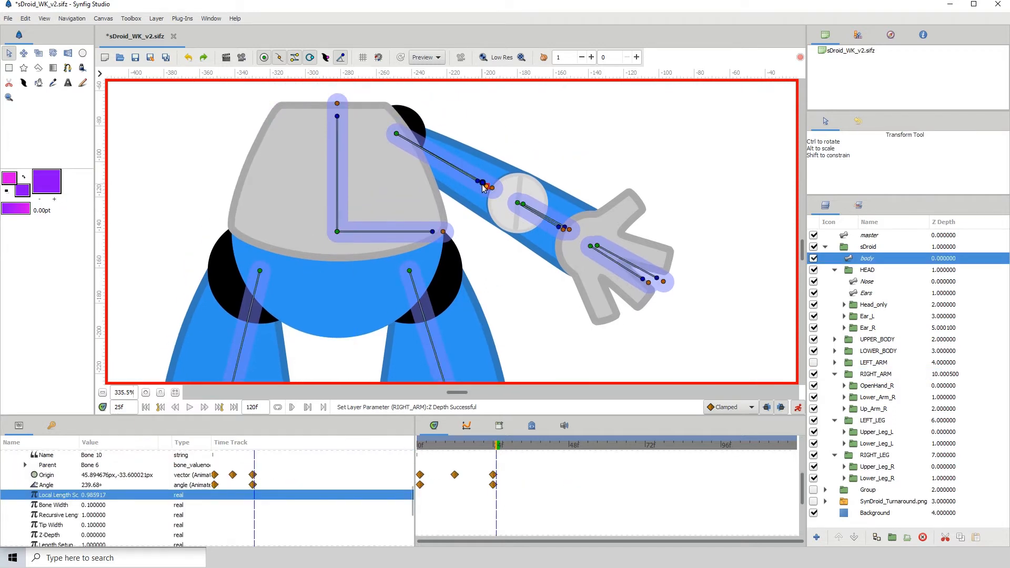
left_click(479, 185)
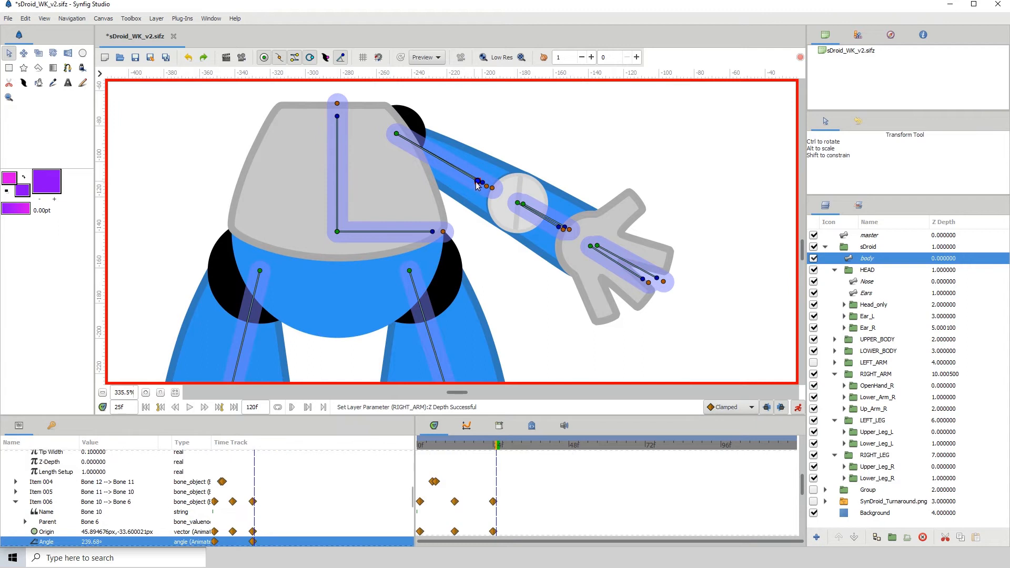
left_click_drag(479, 185, 432, 221)
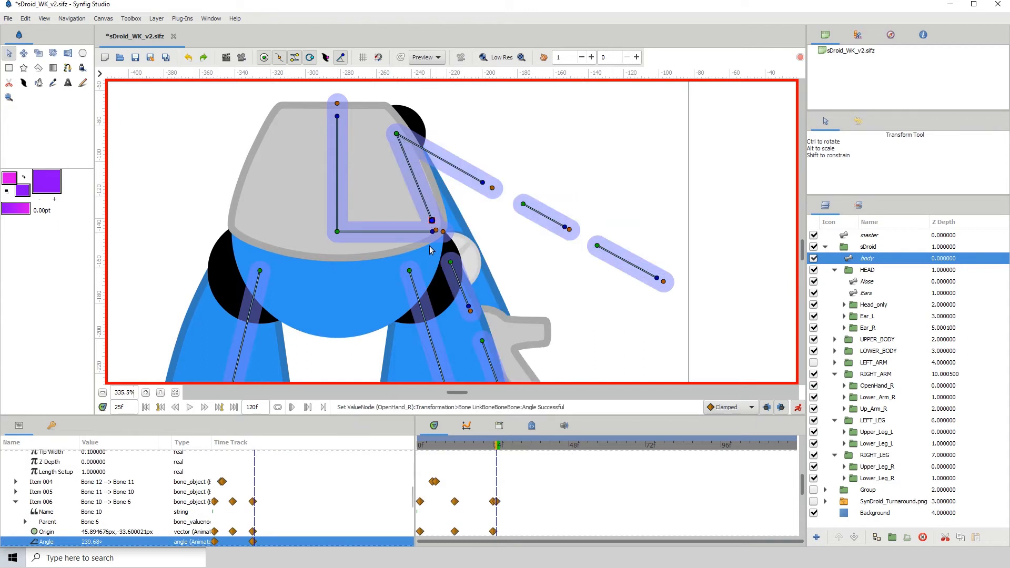
left_click_drag(508, 356, 405, 277)
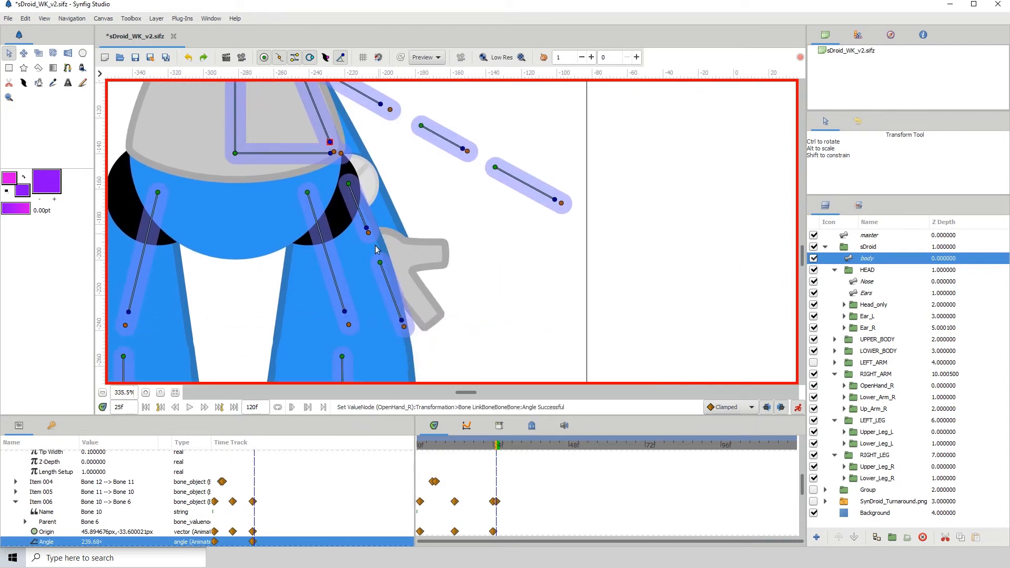
left_click_drag(369, 248, 430, 291)
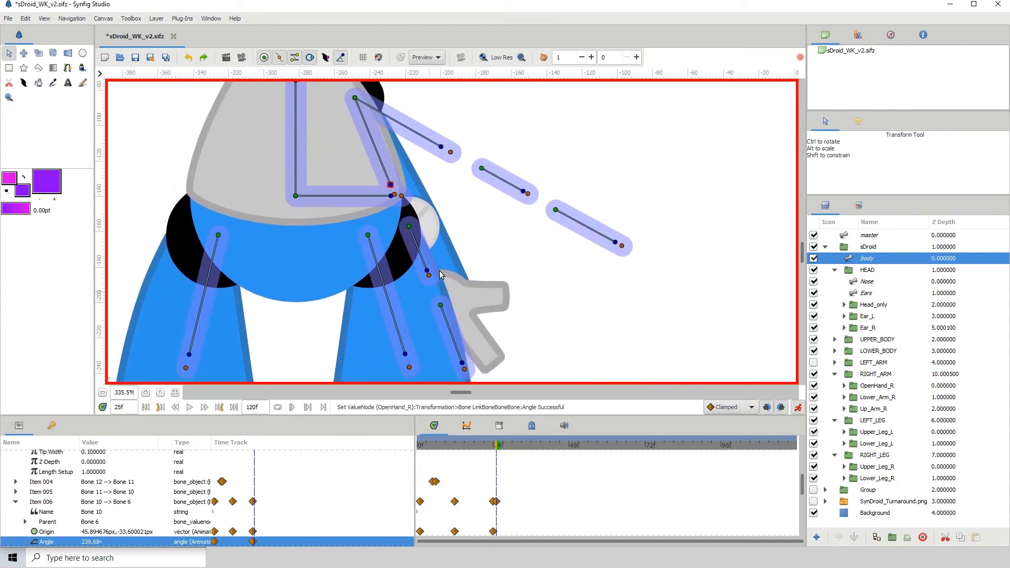
left_click(188, 58)
left_click_drag(392, 165, 401, 228)
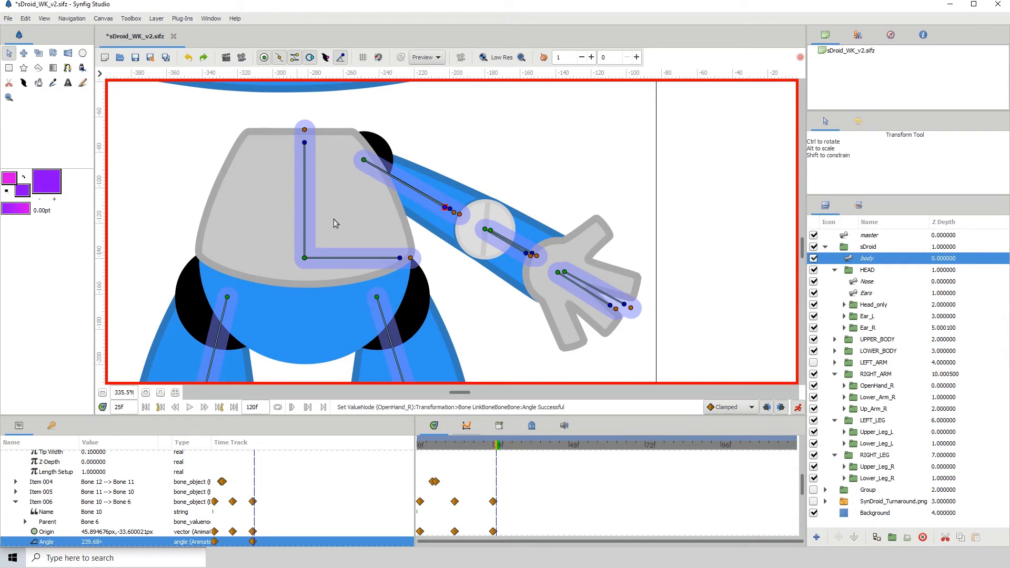
left_click_drag(335, 196, 371, 161)
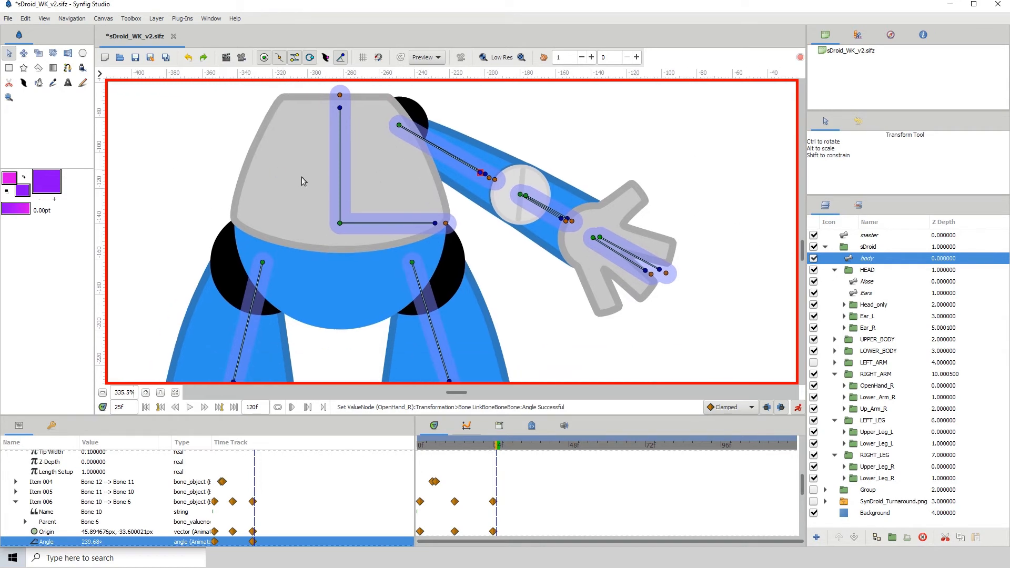
- Try to move the right upper arm bone's origin down and away from the overlapping left arm bone at the shoulder at frame 25
left_click(400, 126)
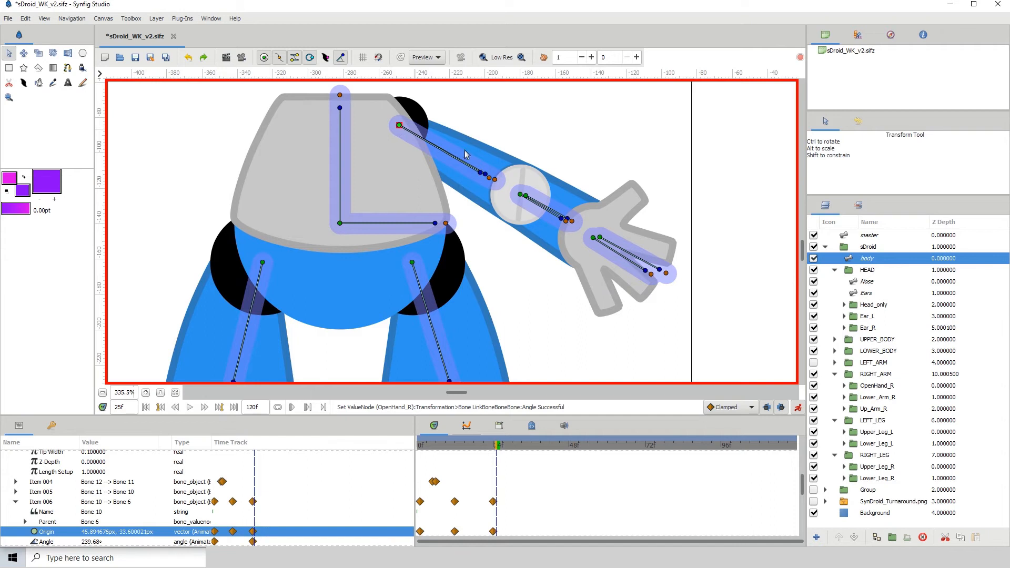
scroll(409, 182, "up", 3)
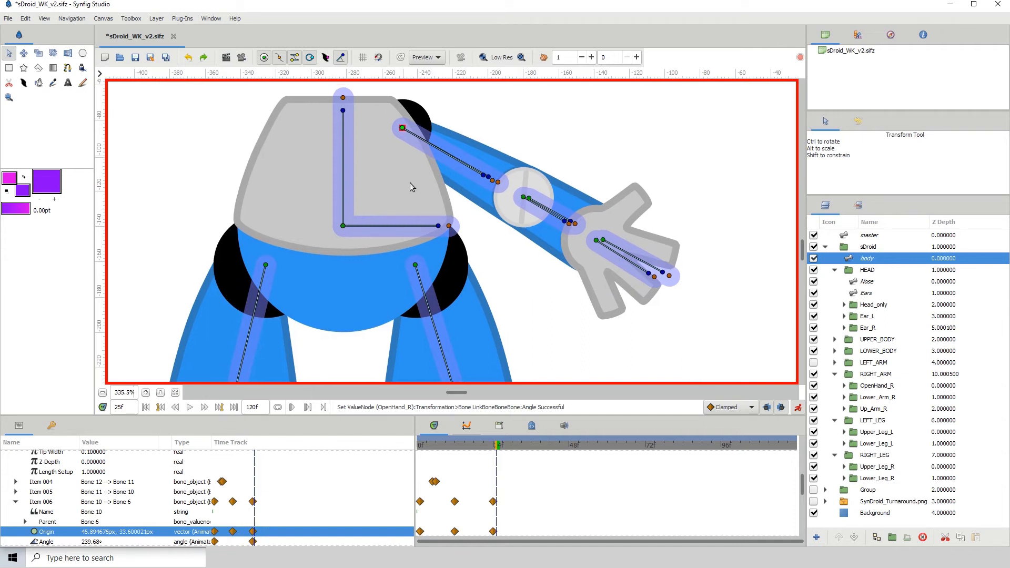
left_click(147, 392)
left_click(146, 392)
left_click(147, 392)
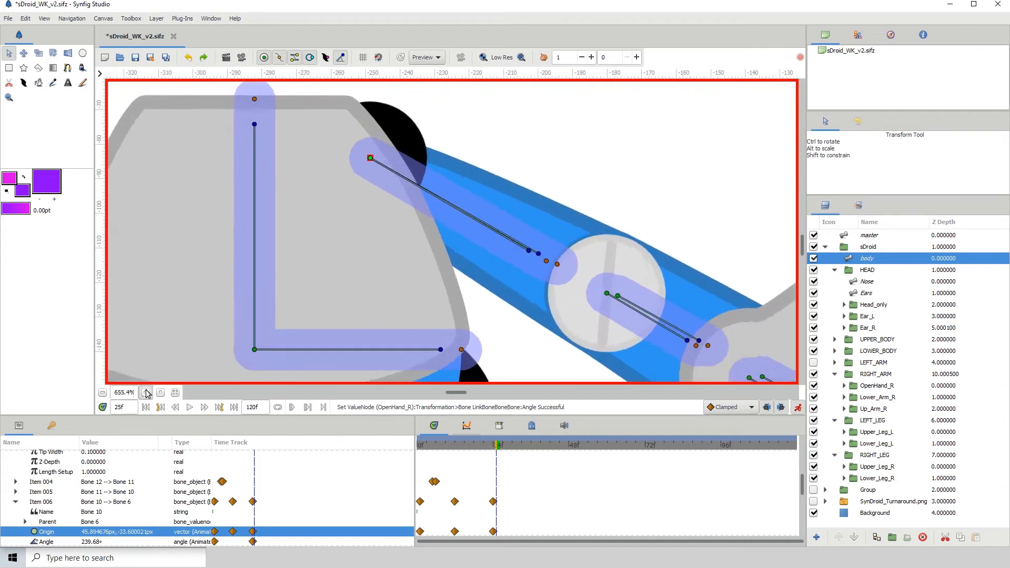
left_click(146, 392)
left_click(147, 392)
scroll(280, 229, "up", 2)
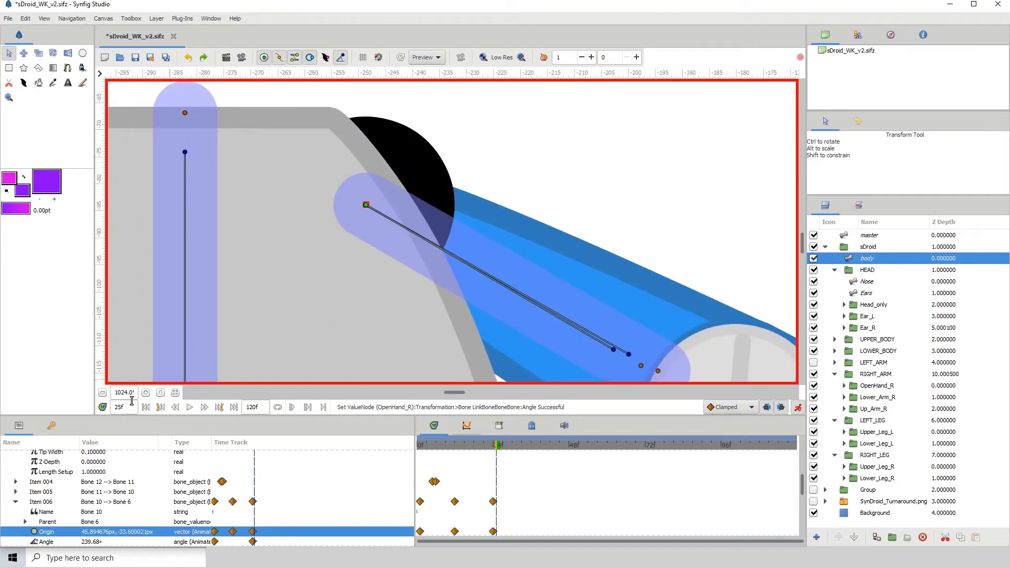
left_click(146, 392)
left_click(147, 392)
left_click(146, 392)
scroll(382, 222, "left", 3)
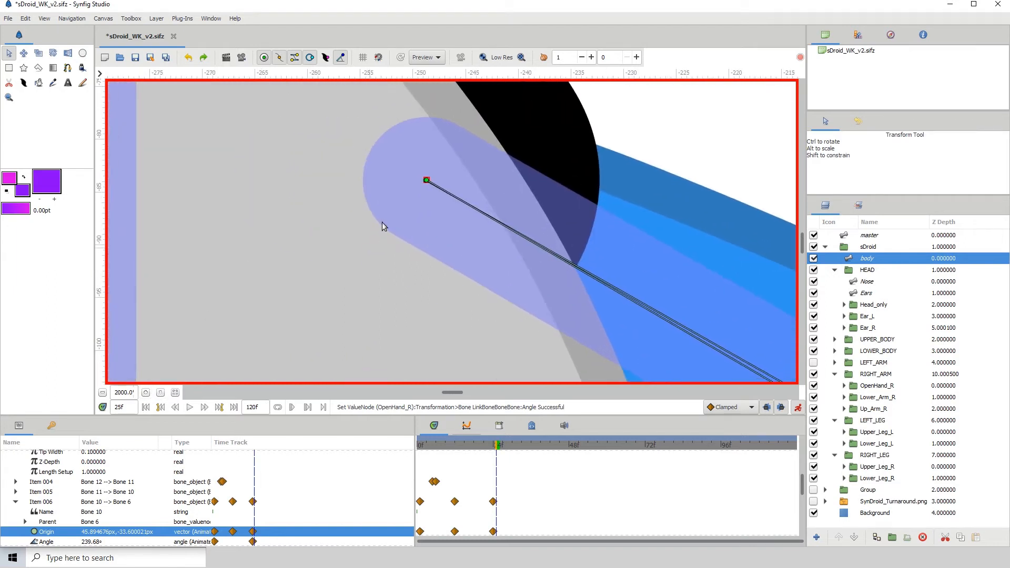
left_click_drag(426, 181, 407, 222)
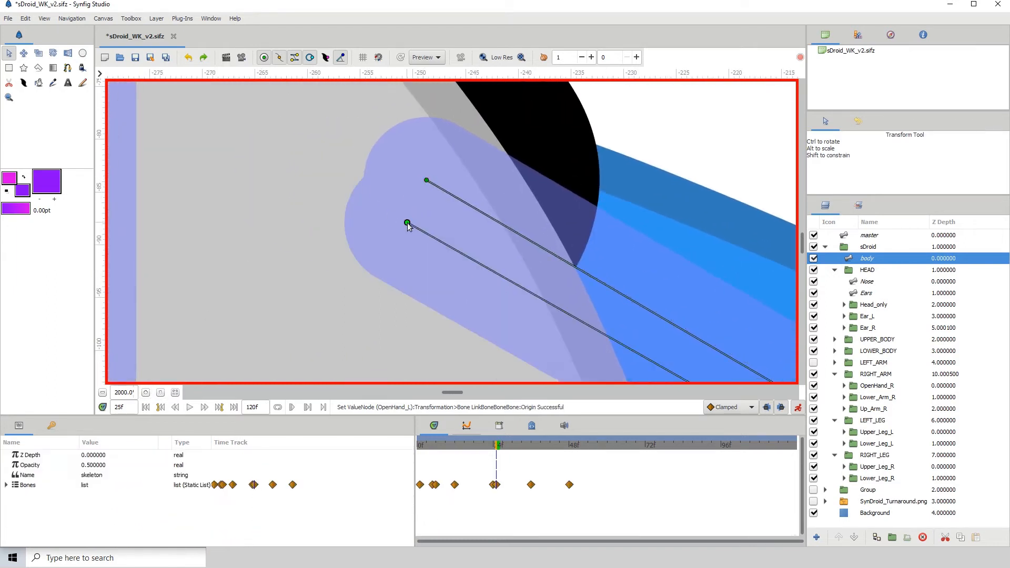
left_click(187, 57)
left_click(425, 182)
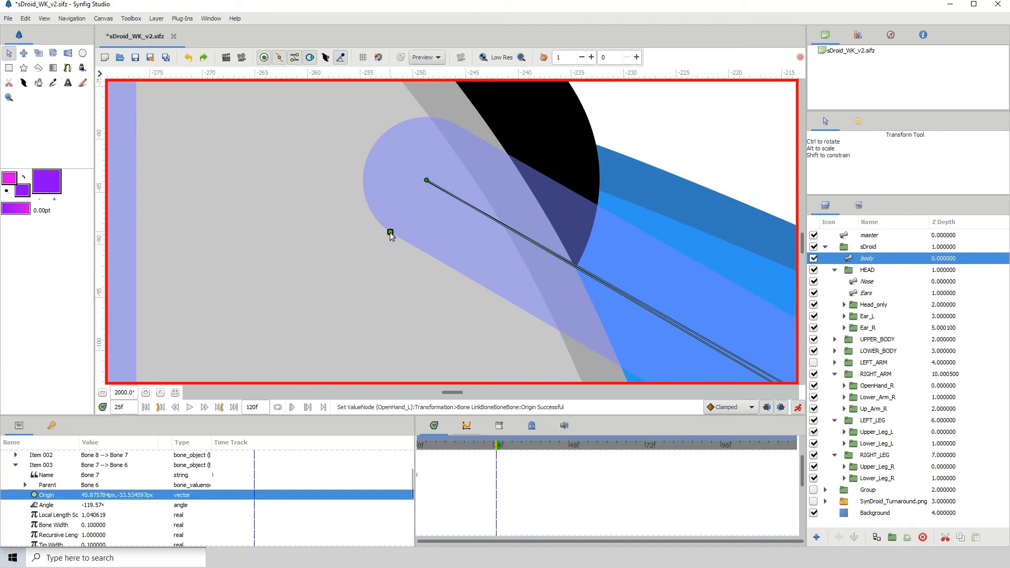
left_click_drag(389, 232, 390, 232)
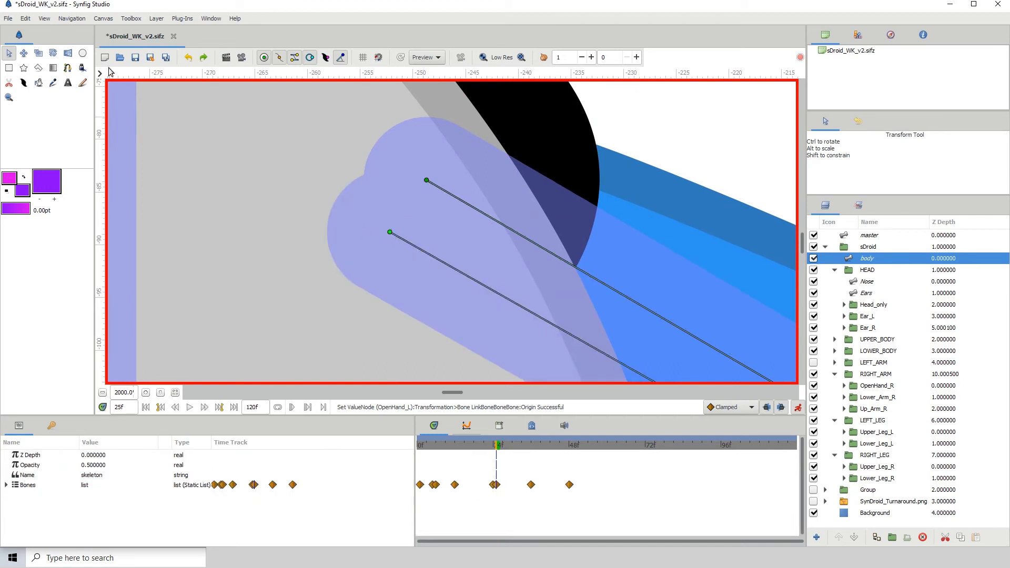
- Select the origin handle of the right upper arm bone, Bone 10, among the overlapping shoulder handles
left_click(145, 392)
left_click(145, 392)
left_click(145, 392)
left_click(145, 393)
left_click(145, 392)
scroll(318, 236, "up", 1)
scroll(321, 241, "up", 3)
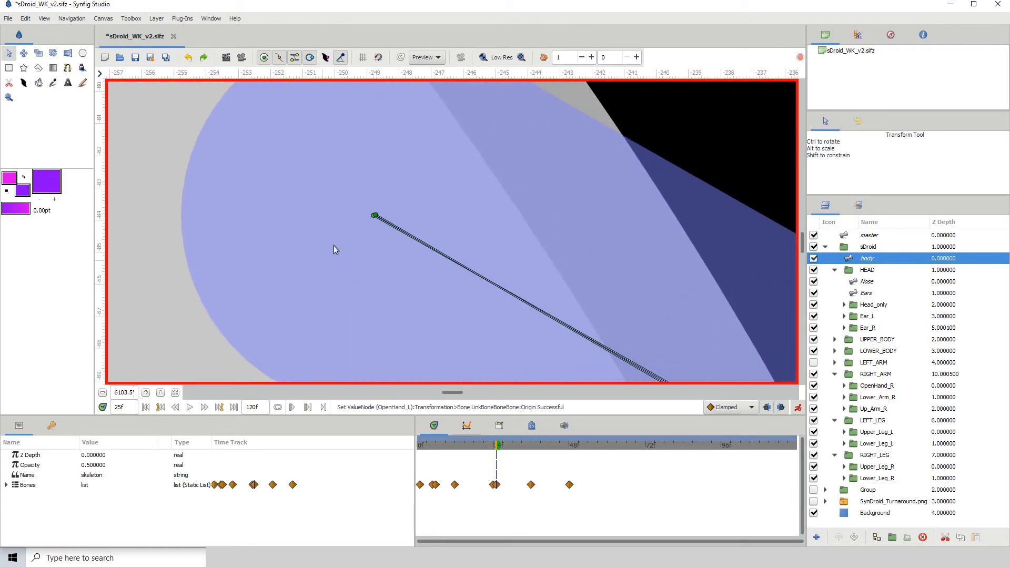
left_click(375, 215)
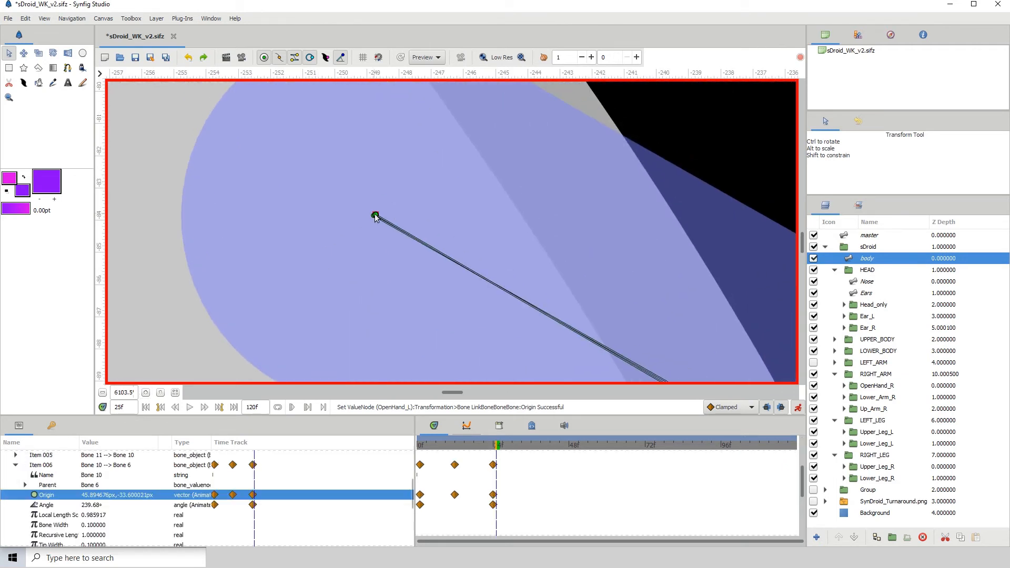
left_click(98, 393)
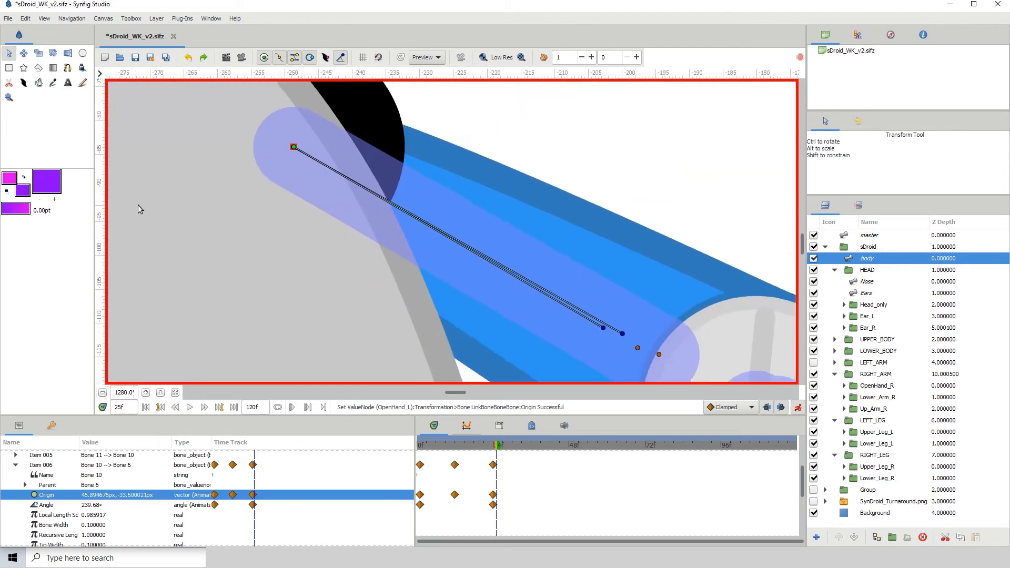
left_click(103, 393)
left_click(102, 393)
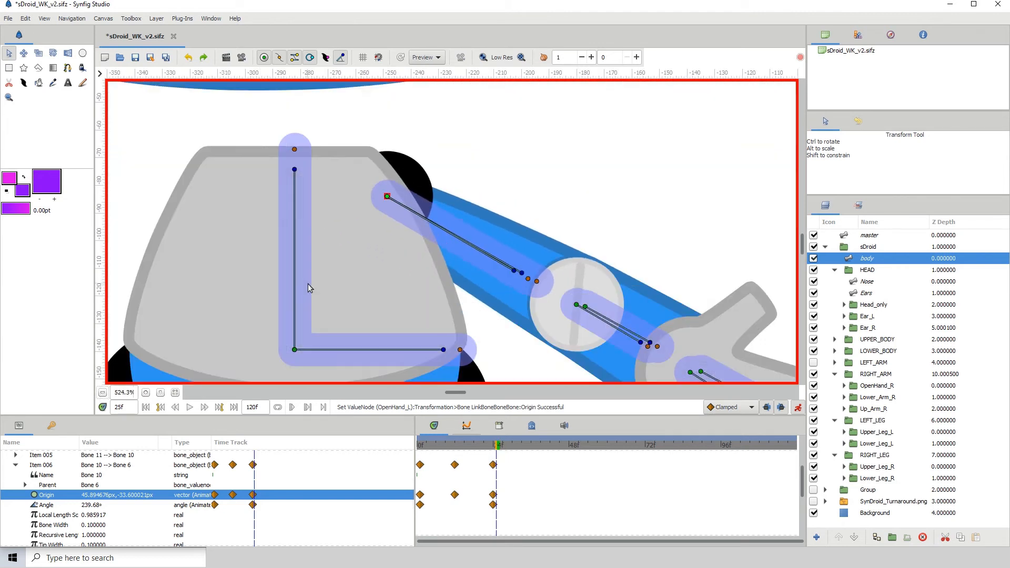
- Try a small rightward nudge of Bone 10's origin at frame 25 and compare the arm's depth between frames 24 and 25
key("shift+Right")
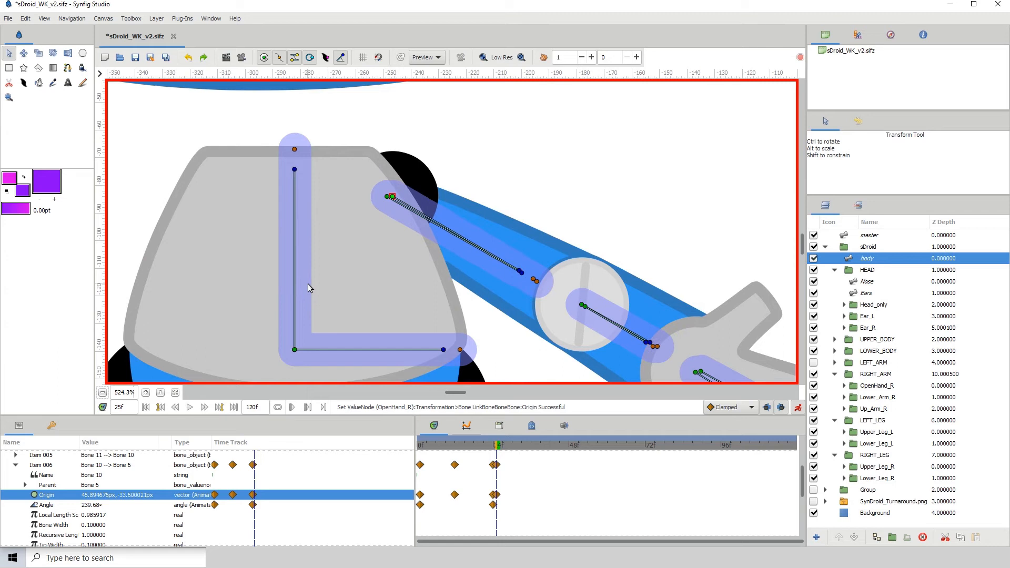
left_click(188, 58)
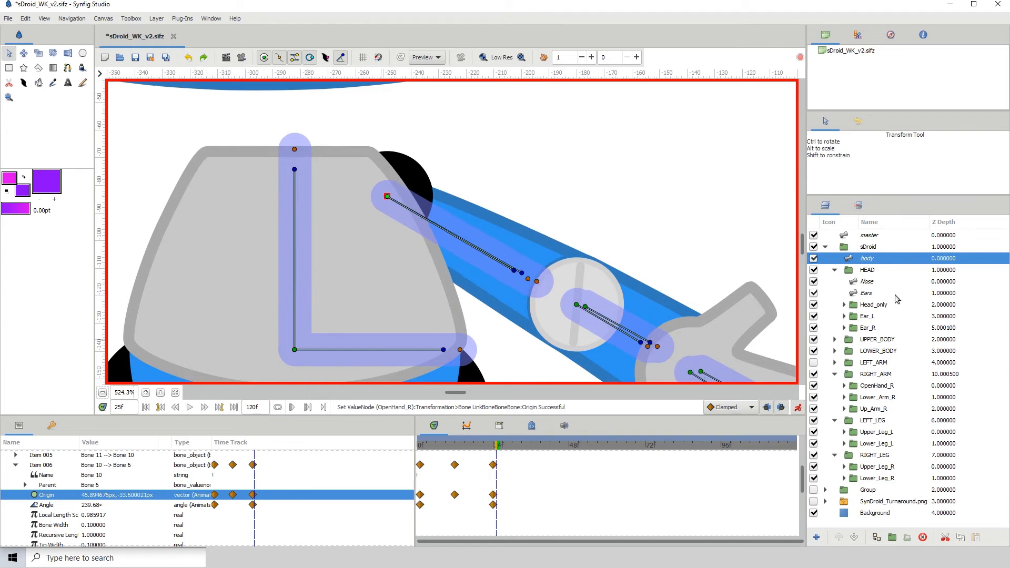
left_click(500, 449)
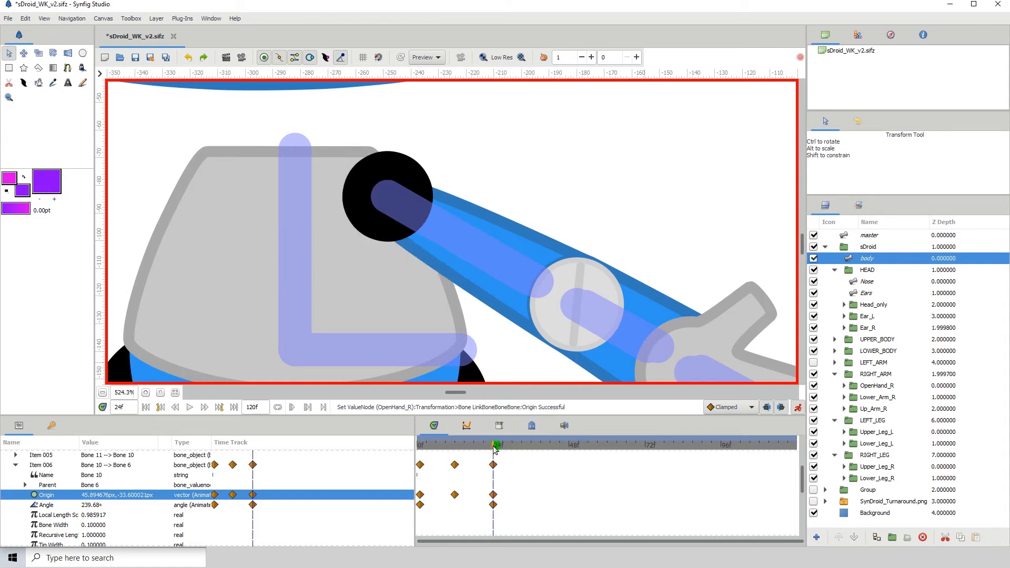
left_click(494, 449)
left_click(499, 449)
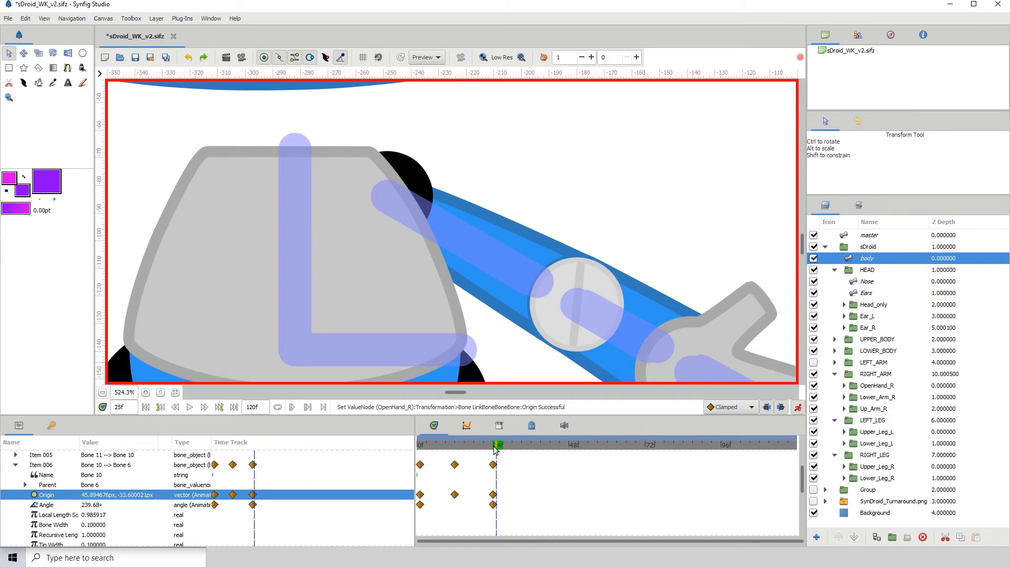
- At frame 48, shift Bone 10's origin horizontally across the torso to the opposite shoulder so the right arm starts there
left_click_drag(494, 446, 569, 447)
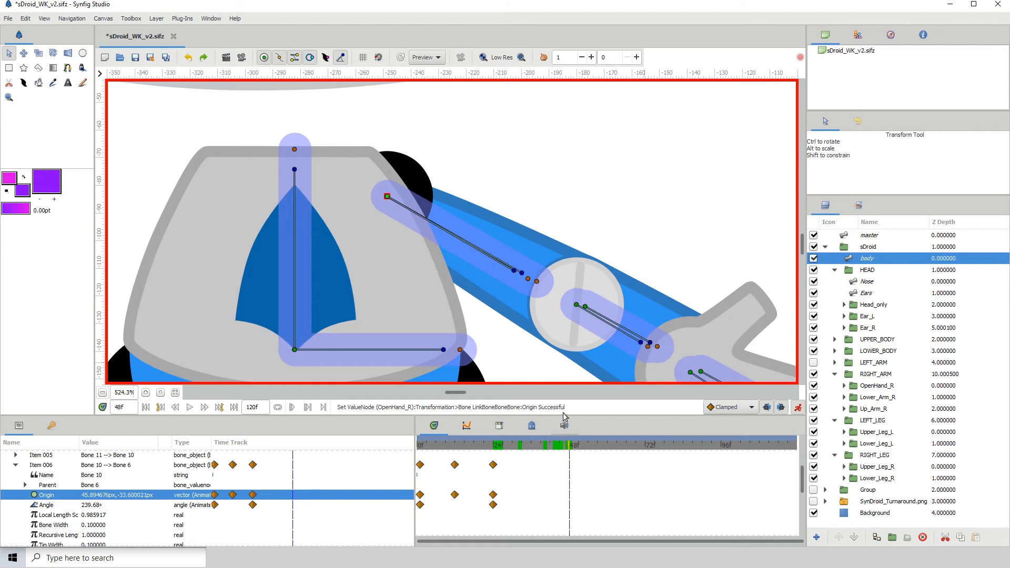
left_click_drag(273, 299, 375, 295)
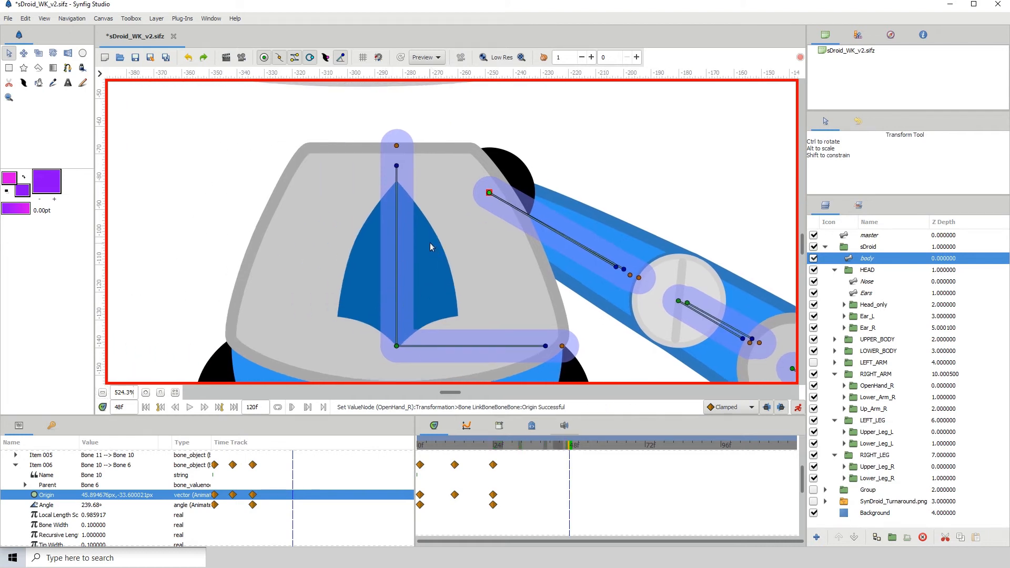
key("Left")
key("Left")
key("Left")
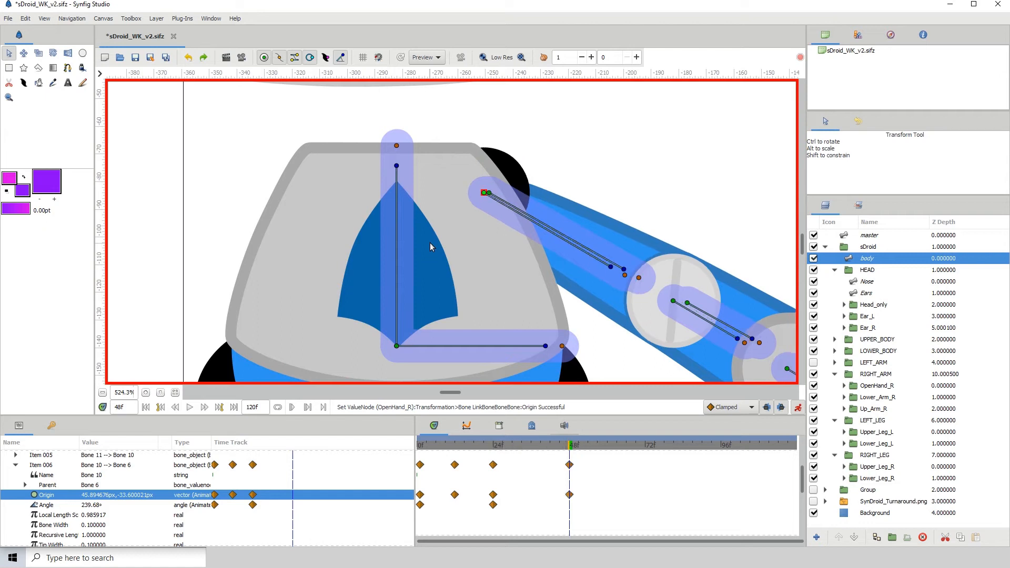
key("Left")
key("Left")
key("Left")
key("Left")
key("Left")
key("Left")
key("Left")
key("Left")
key("Left")
key("Left")
key("Left")
key("Left")
key("Left")
key("Left")
key("Left")
key("Left")
key("Left")
key("Left")
key("Left")
key("Left")
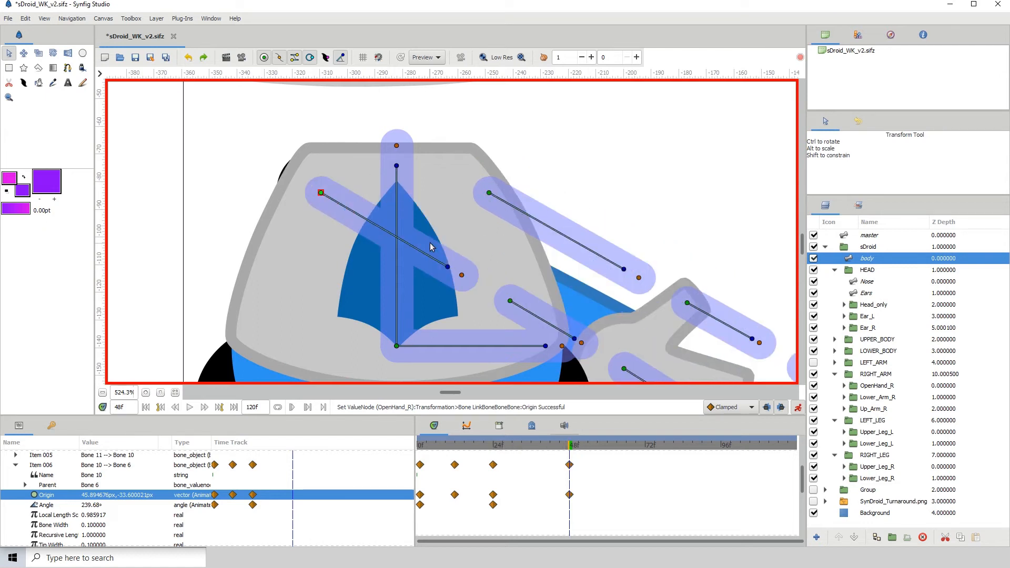
left_click_drag(311, 273, 318, 241)
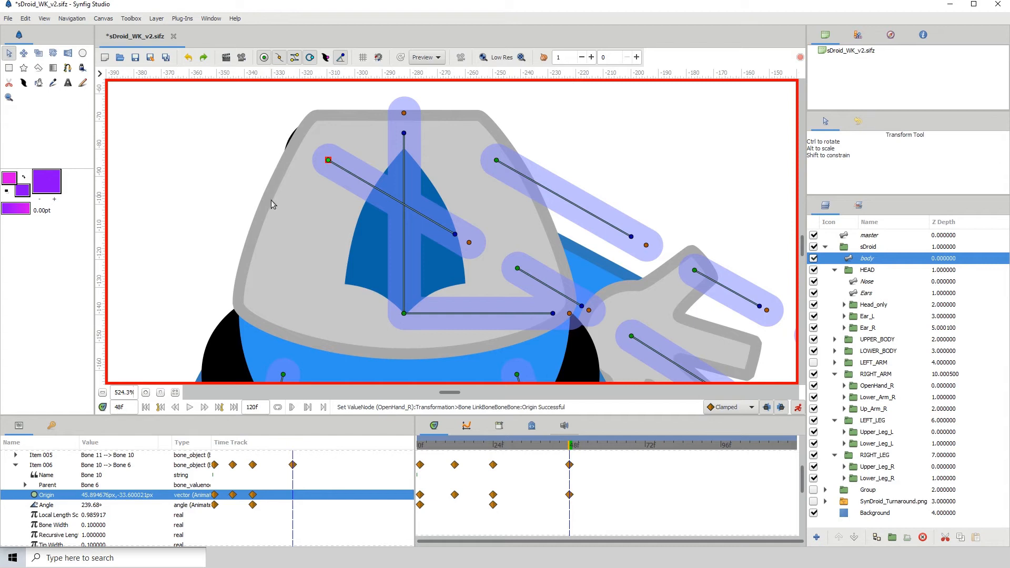
- Duplicate Bone 10's first origin and angle keyframes at frame 48 so the right upper arm returns to its starting pose
right_click(421, 466)
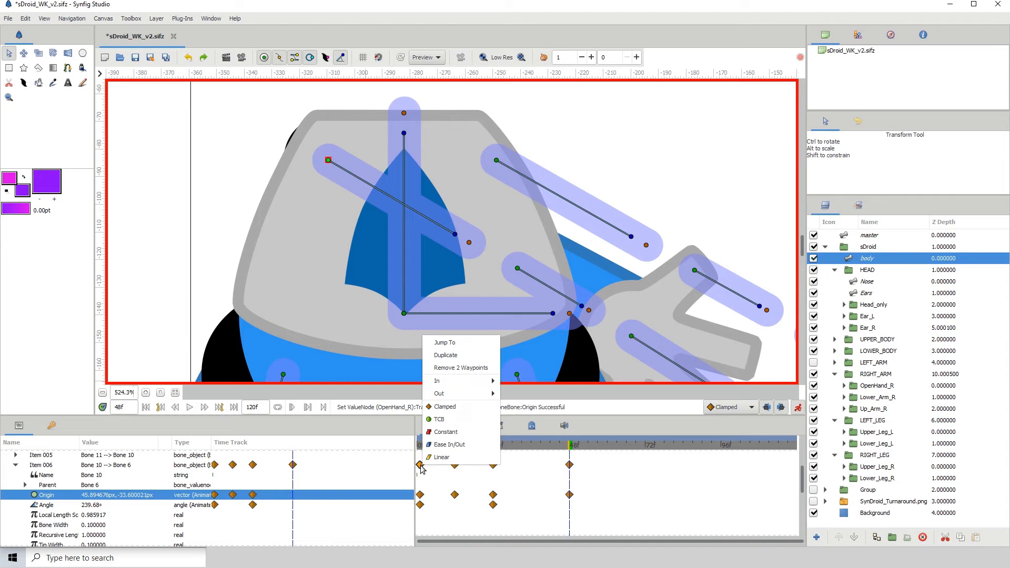
left_click(472, 355)
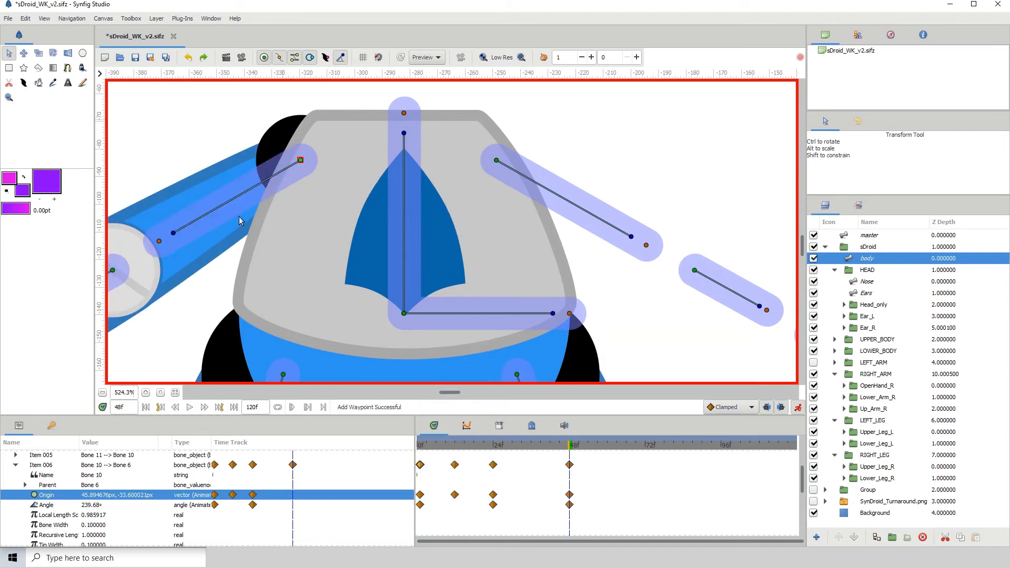
left_click(102, 393)
left_click(102, 392)
left_click(103, 392)
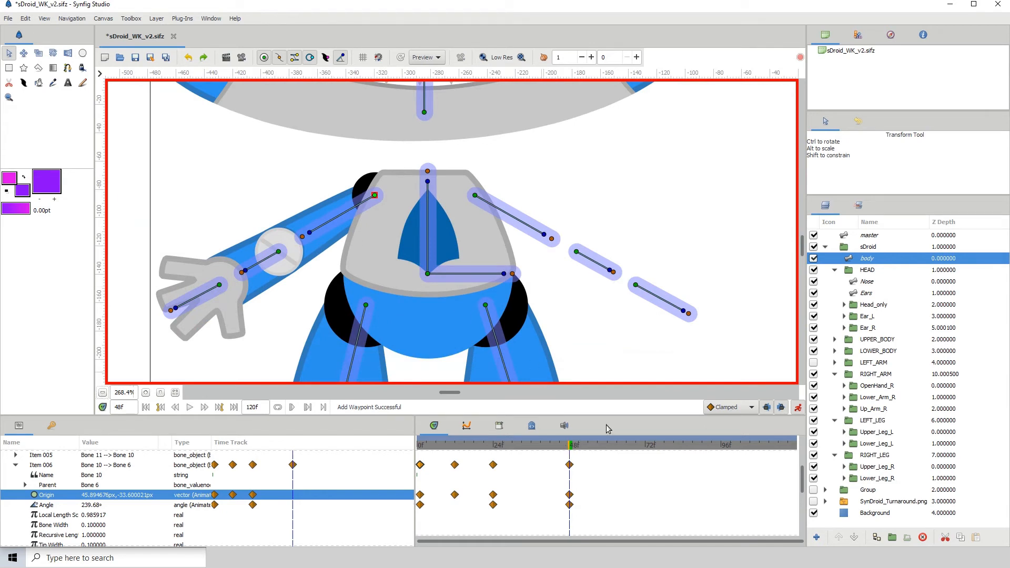
- Reselect the body skeleton layer and scrub between frames 24 and 36 to examine the right arm and hand during the return swing
left_click(716, 222)
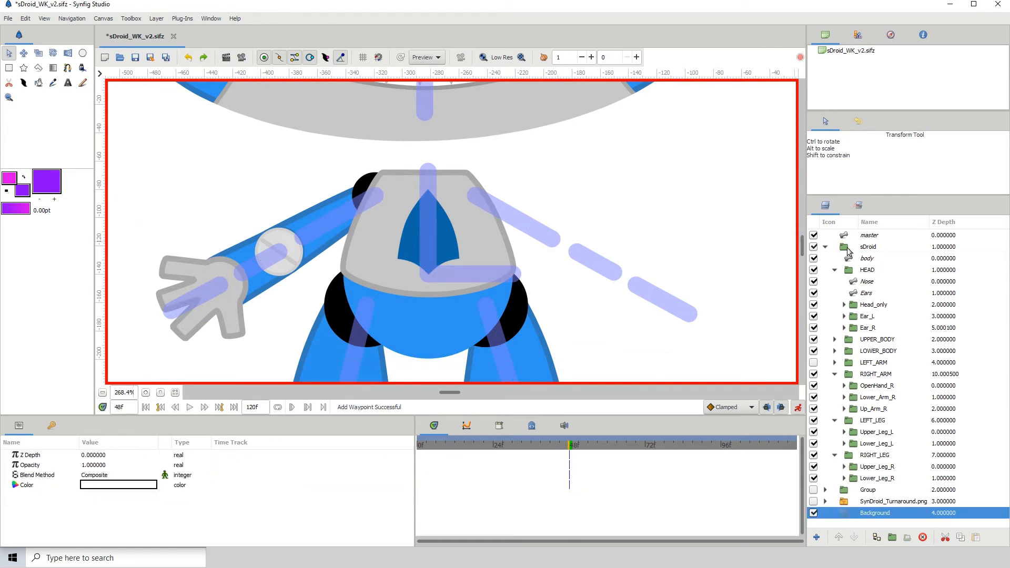
left_click(863, 260)
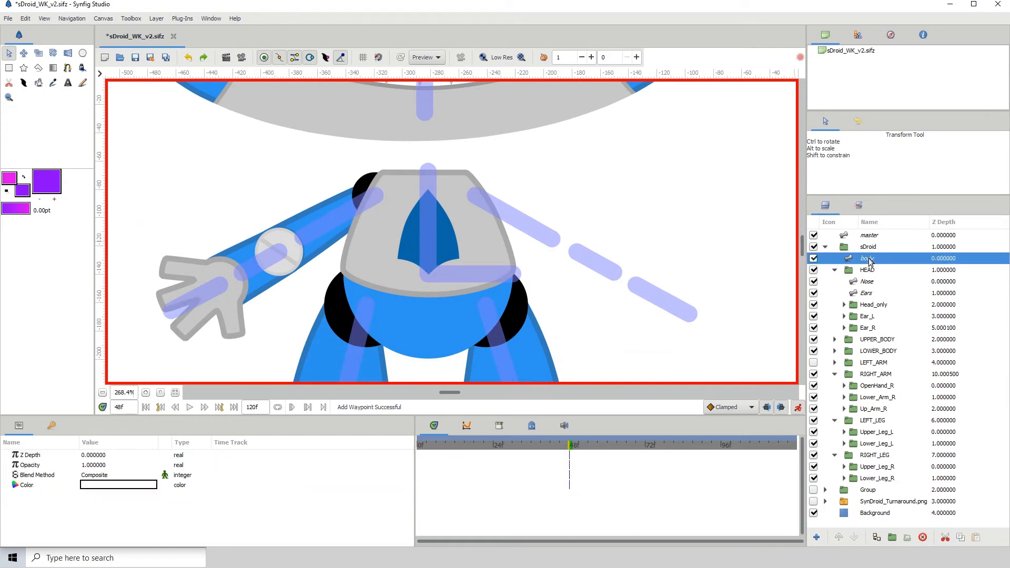
left_click(560, 446)
left_click_drag(561, 447, 527, 458)
left_click(103, 393)
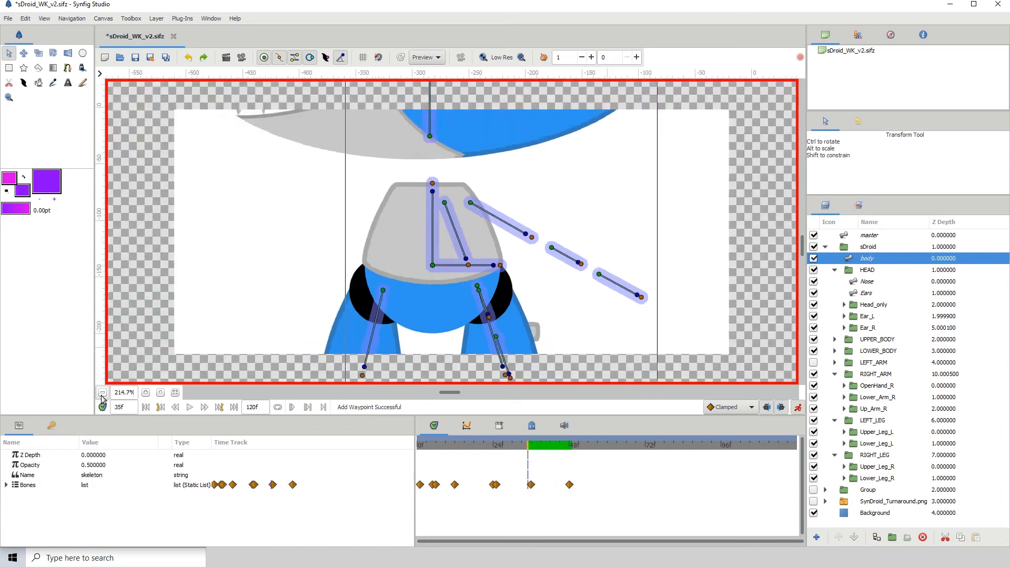
left_click(103, 393)
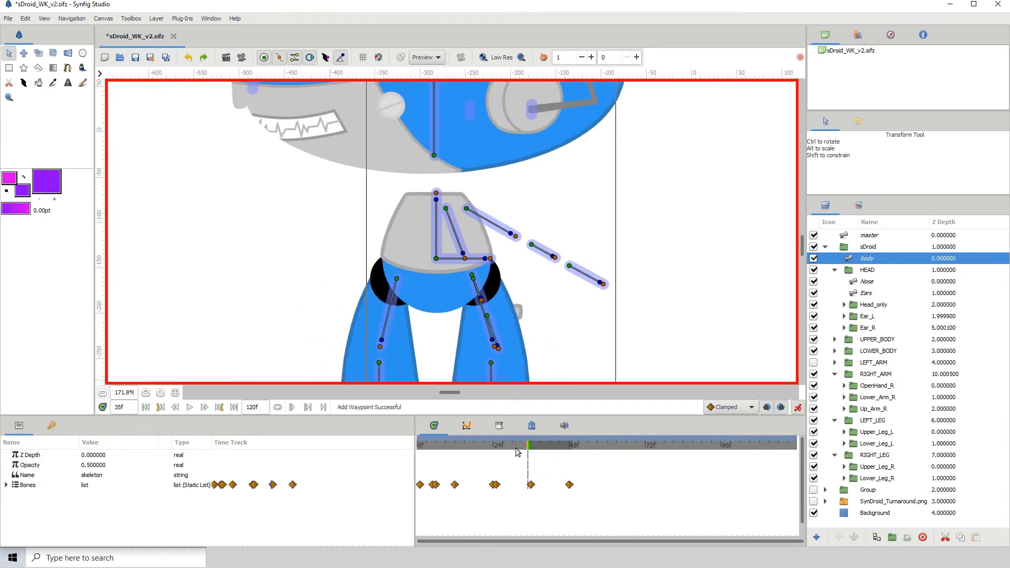
left_click(516, 448)
left_click_drag(501, 447, 498, 445)
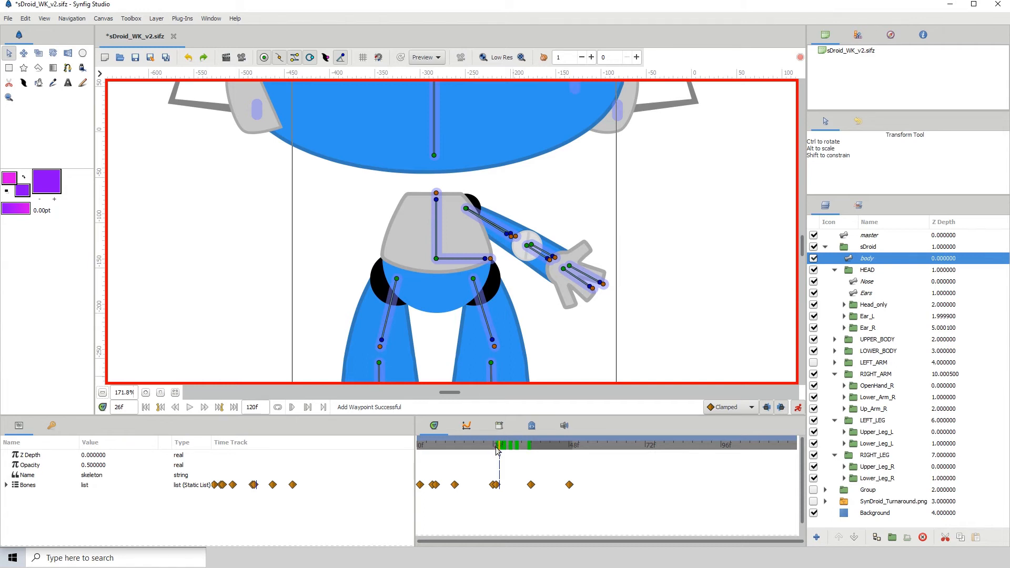
left_click_drag(497, 451, 526, 441)
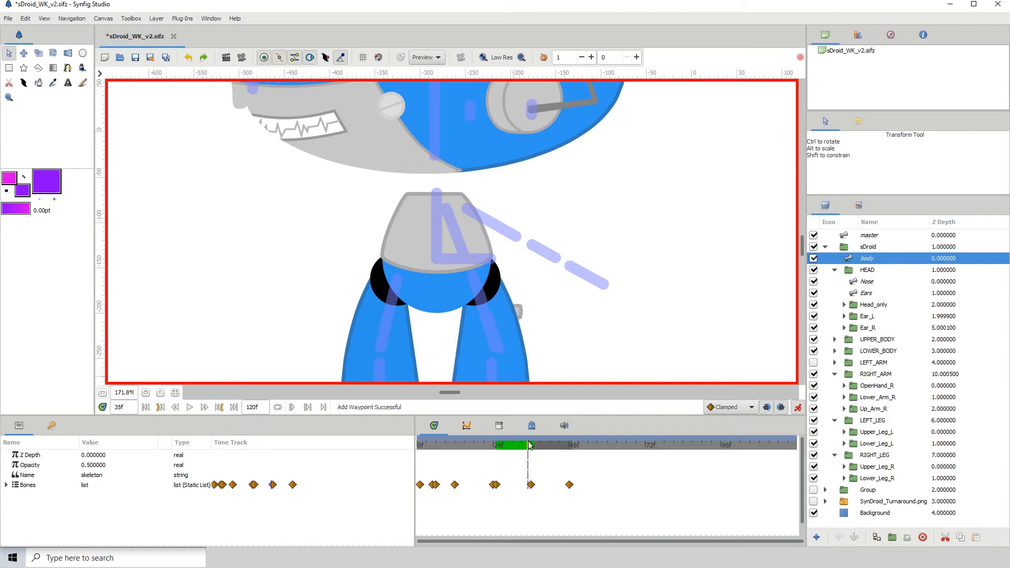
left_click_drag(530, 444, 532, 444)
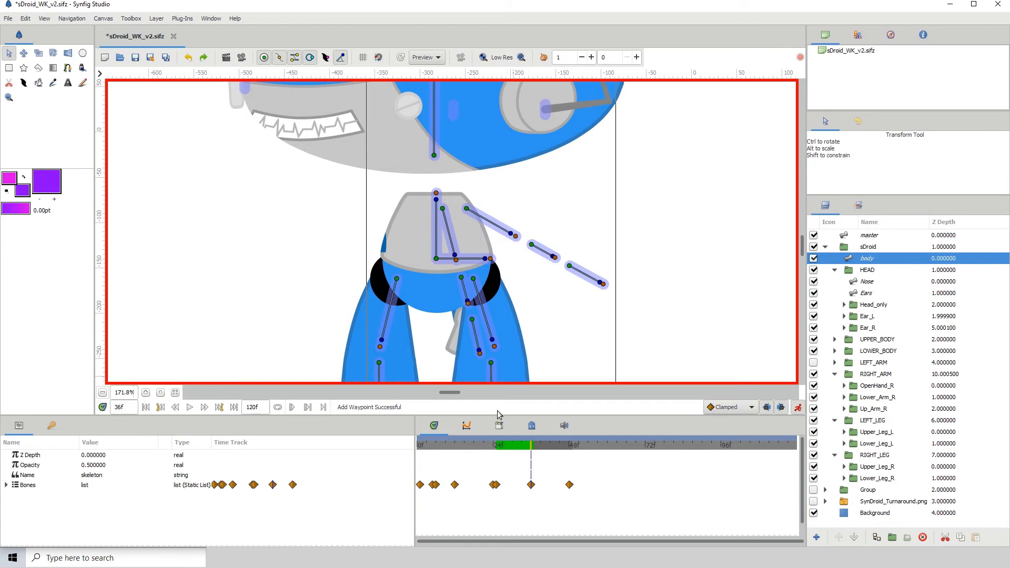
- At frame 36, duplicate the right hand bone's (Bone 12) second angle and local length keyframes to hold 178.32° and -0.648510
scroll(475, 264, "down", 2)
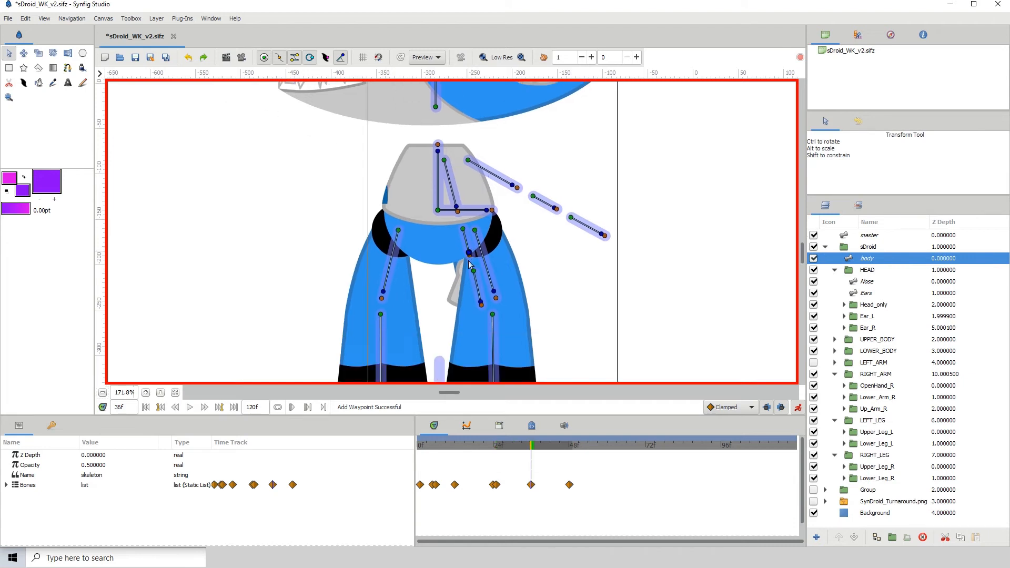
left_click(483, 309)
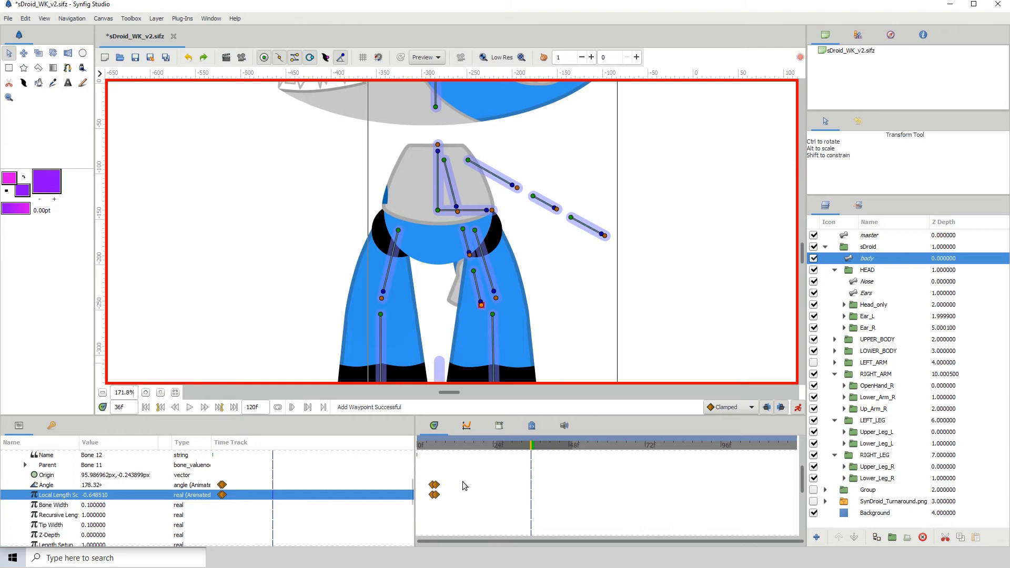
right_click(434, 486)
left_click(463, 363)
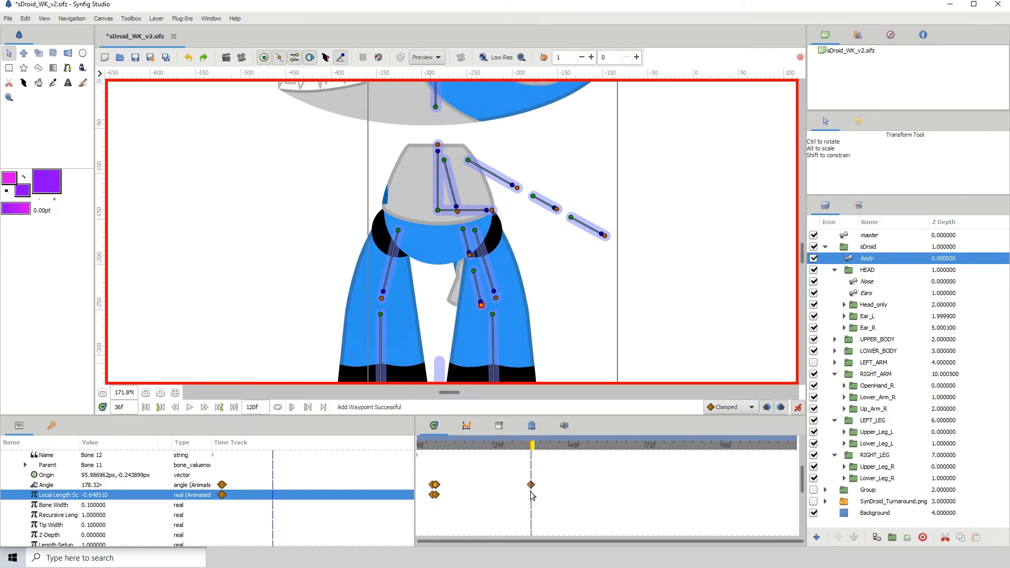
right_click(437, 497)
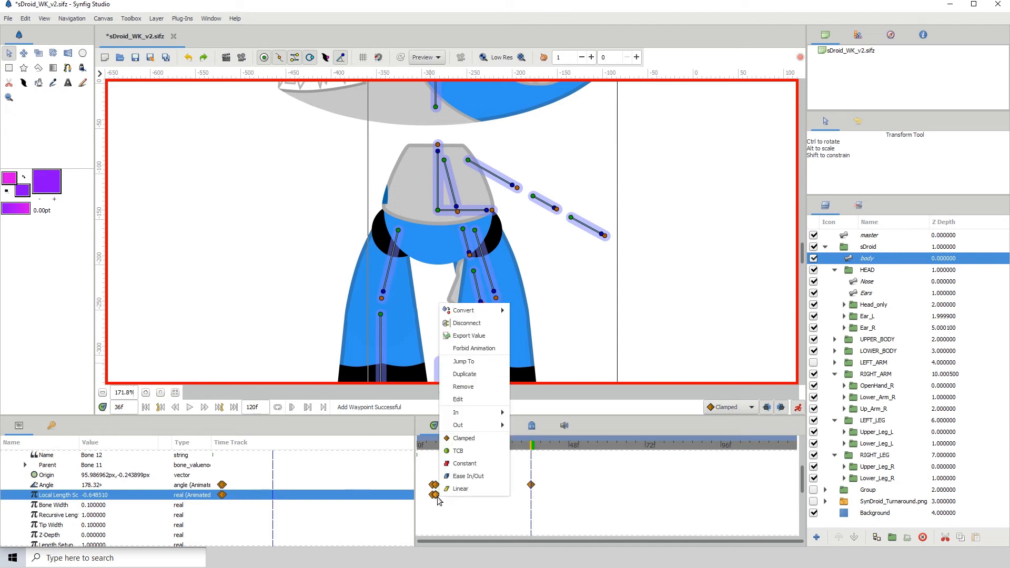
left_click(482, 375)
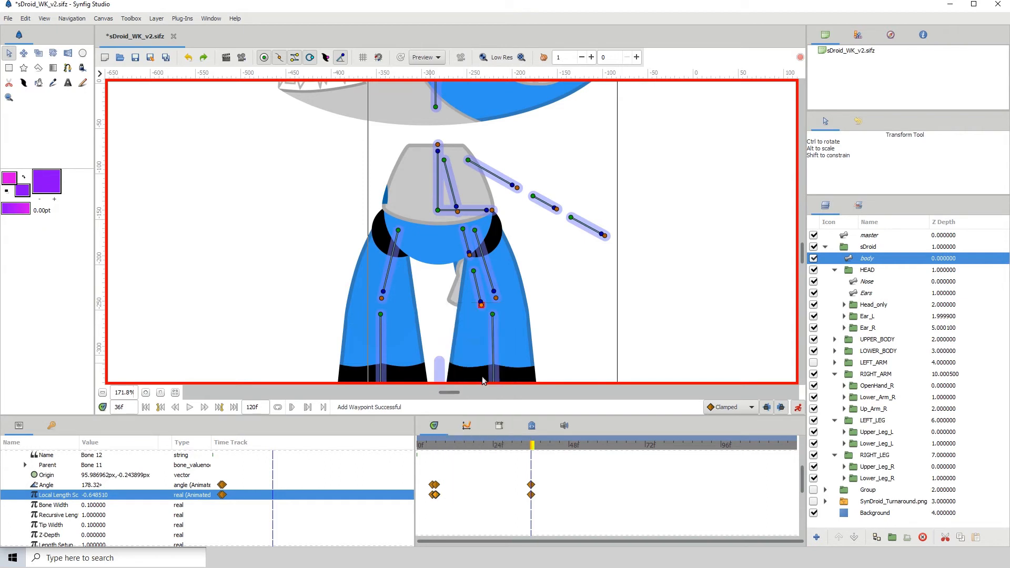
right_click(429, 489)
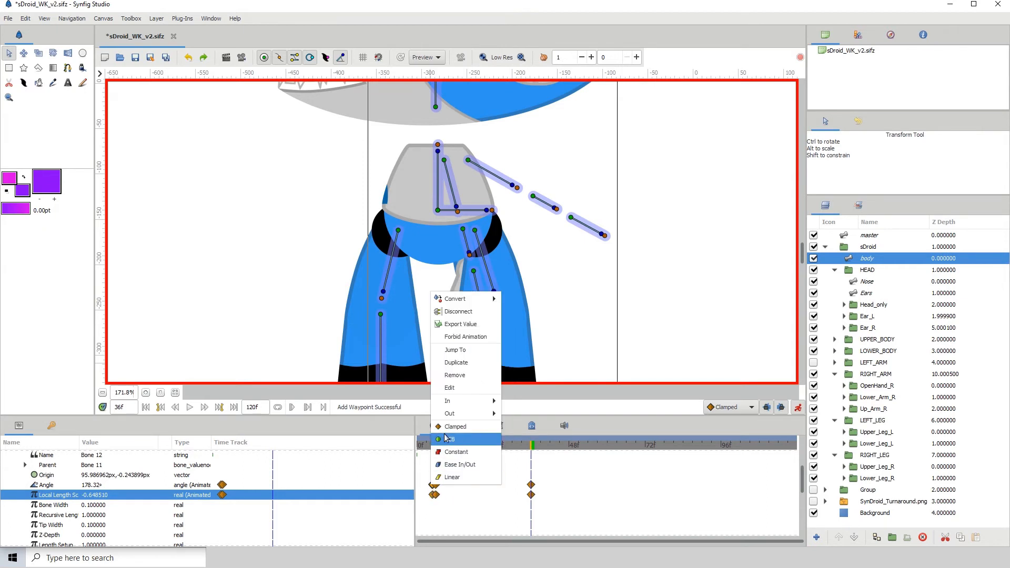
left_click(454, 365)
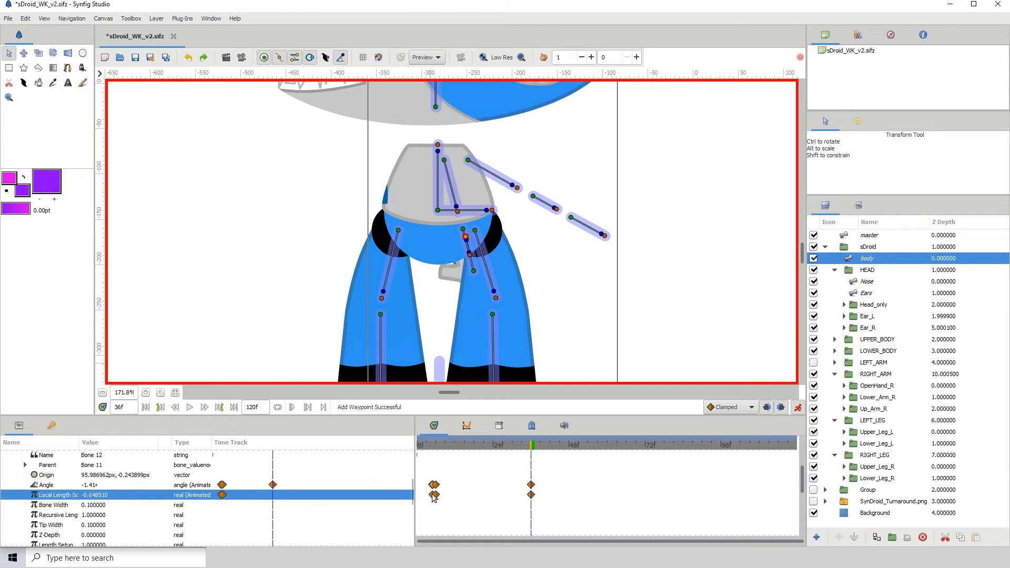
left_click(188, 57)
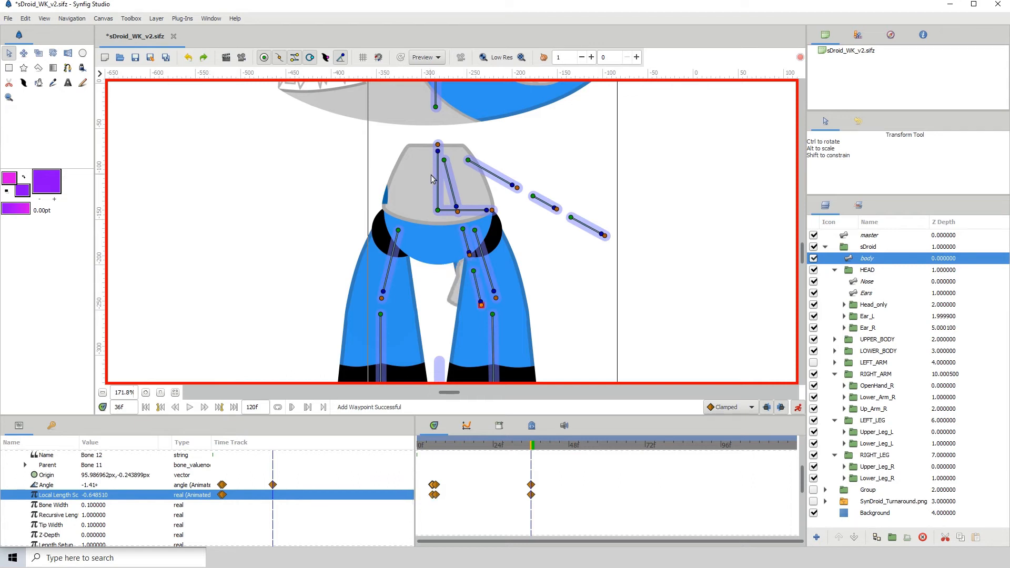
- At frame 37, duplicate Bone 12's first angle and local length keyframes to flip the right hand back to its original orientation
key("ctrl+period")
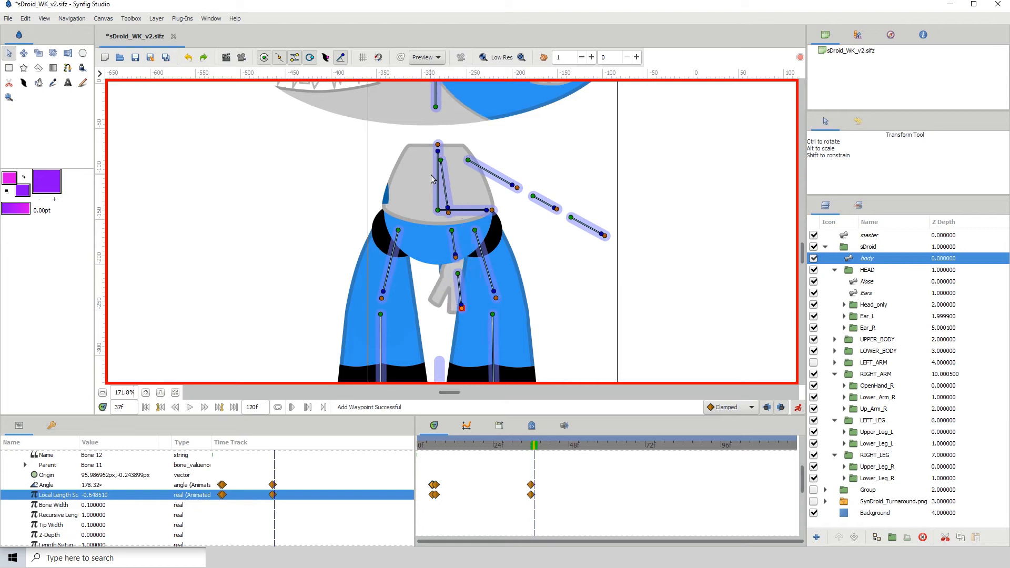
right_click(432, 486)
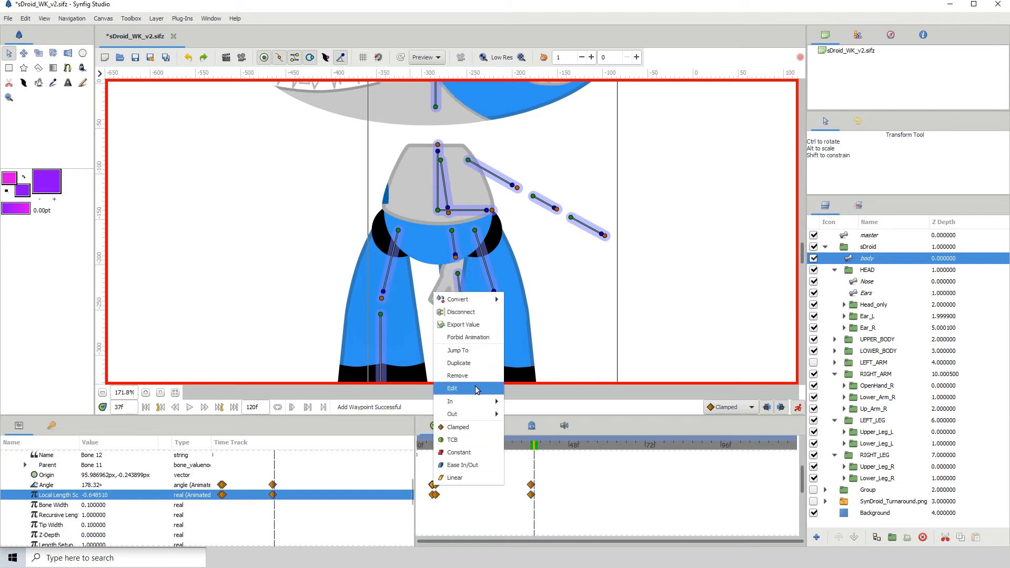
left_click(459, 363)
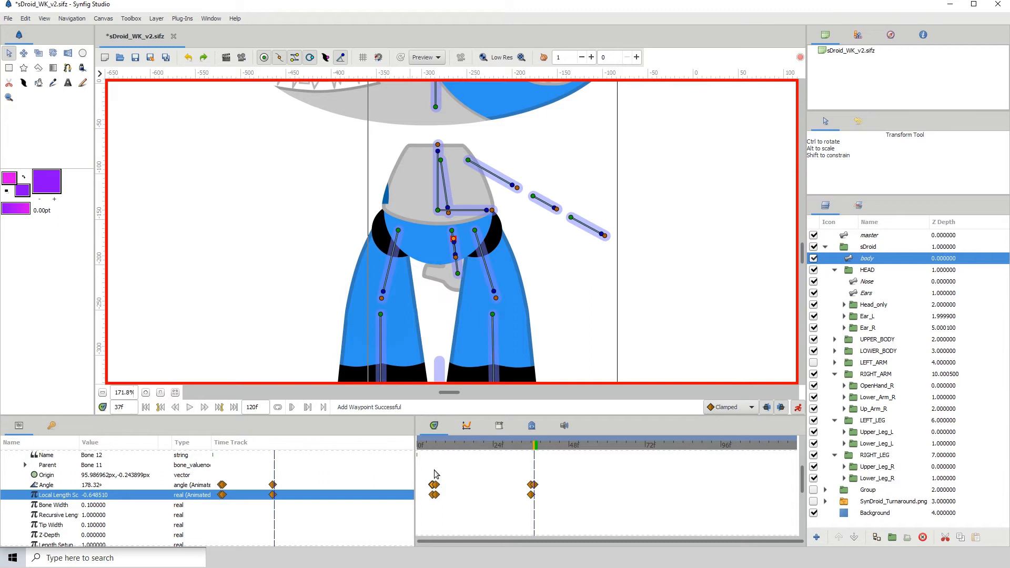
right_click(432, 498)
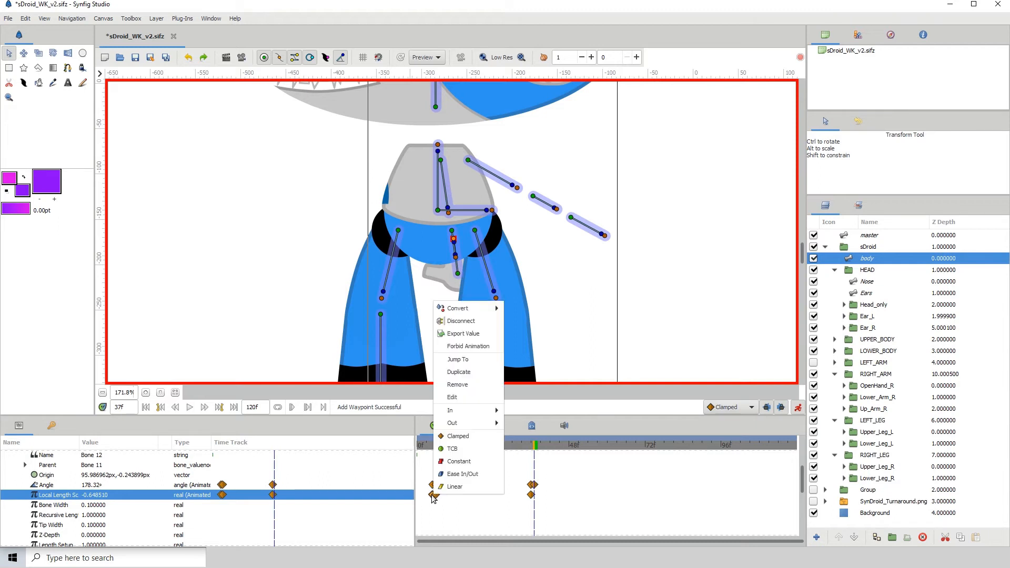
left_click(466, 374)
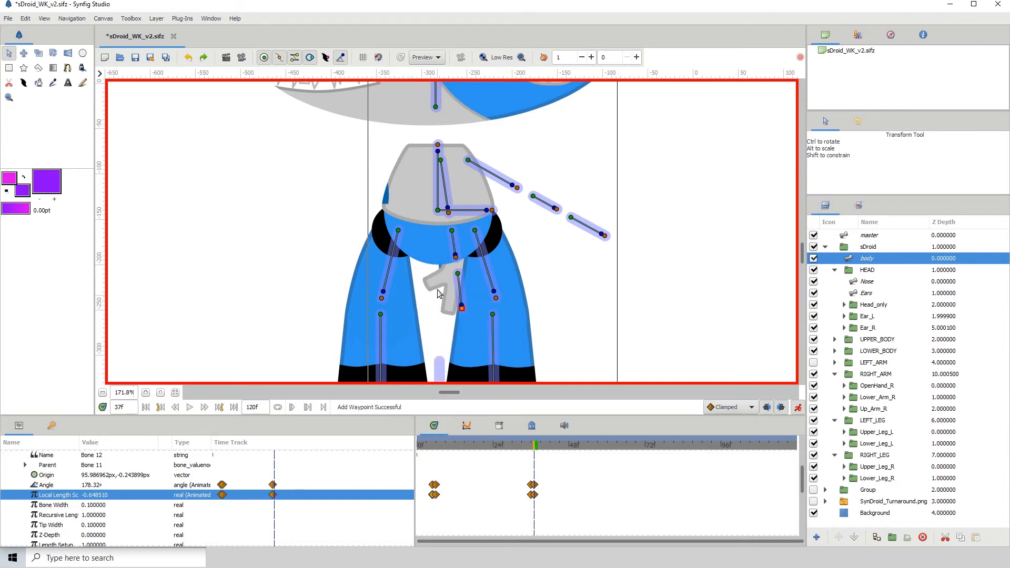
- Scrub the timeline from frame 37 back to the start and examine the right hand's flip in the opening frames
left_click(102, 392)
left_click(102, 392)
left_click(102, 392)
left_click(103, 393)
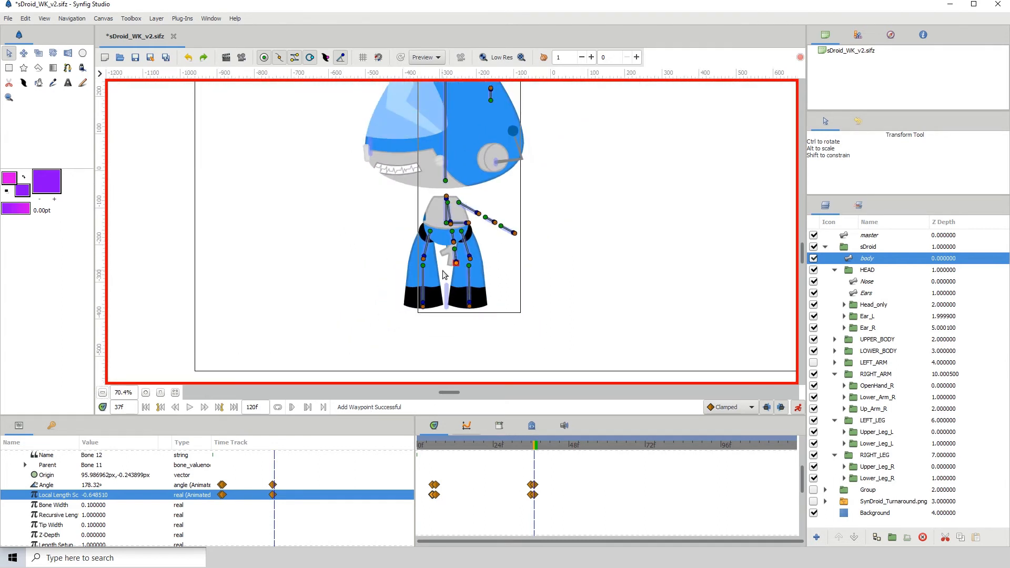
left_click_drag(534, 445, 423, 427)
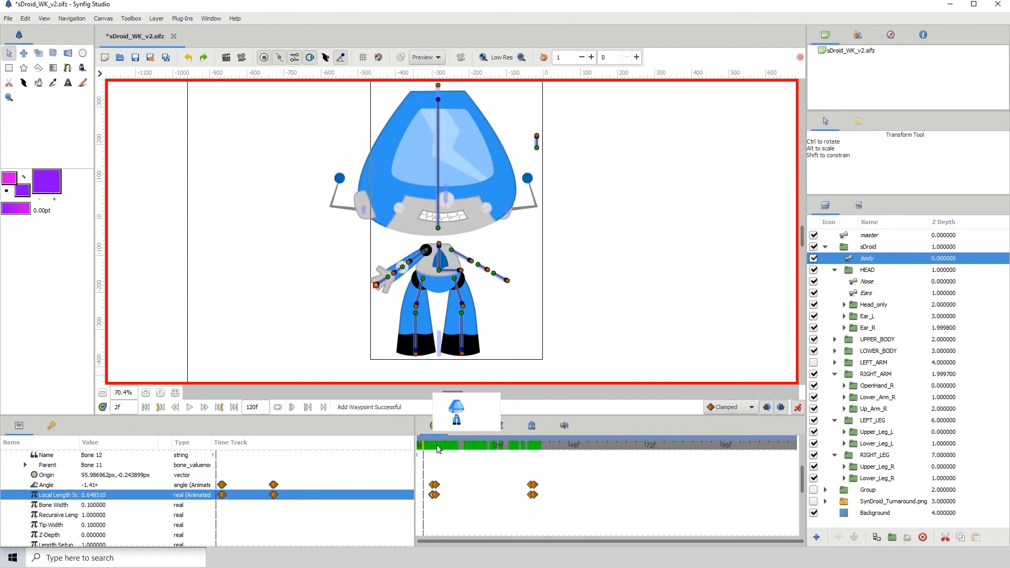
left_click_drag(432, 447, 442, 448)
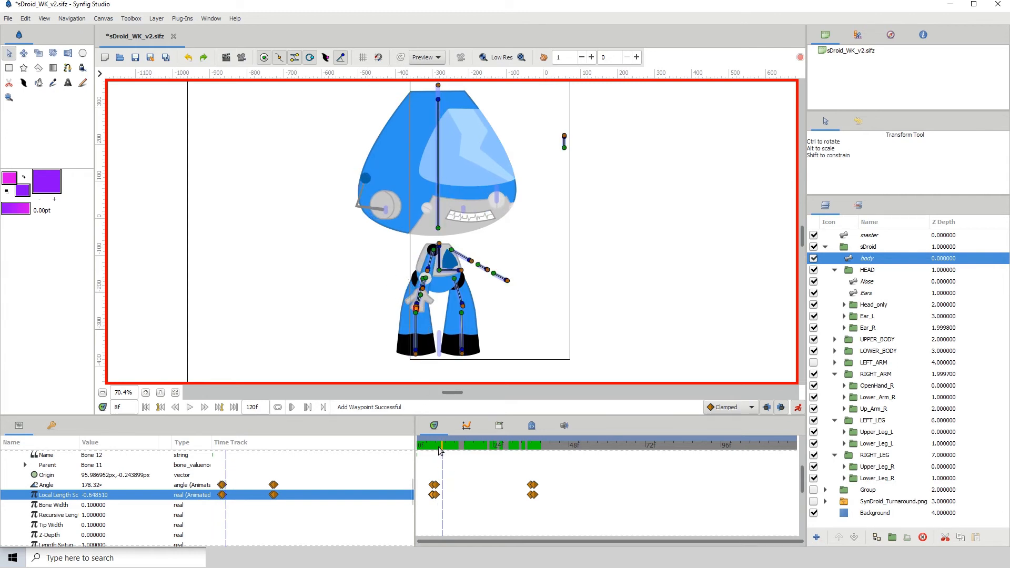
left_click_drag(439, 448, 420, 448)
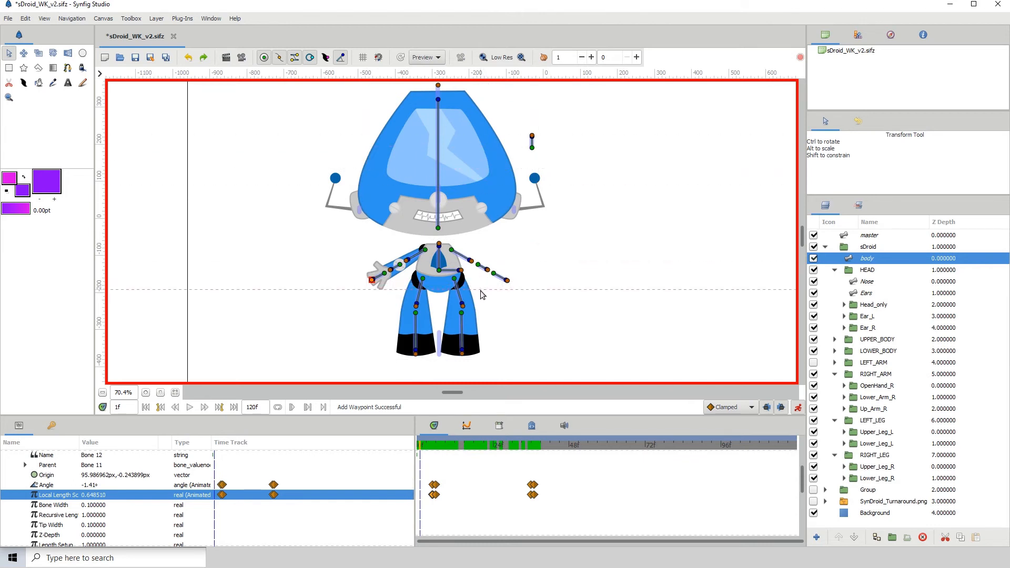
- Place a horizontal guide at the right hand's height, scrub the opening frames to examine the hand's path against it, and remove the guide
left_click_drag(481, 290, 479, 290)
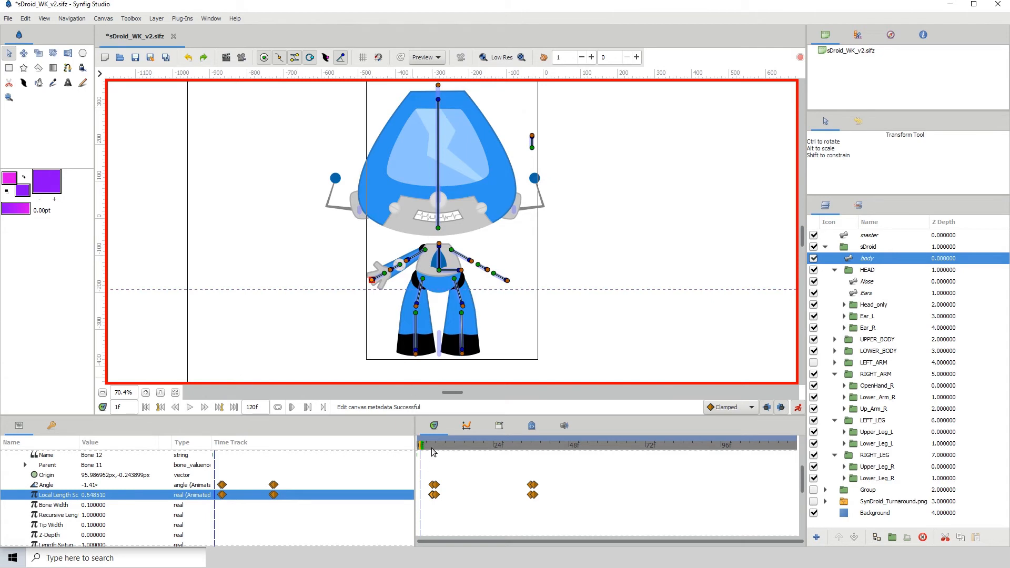
left_click_drag(425, 445, 452, 444)
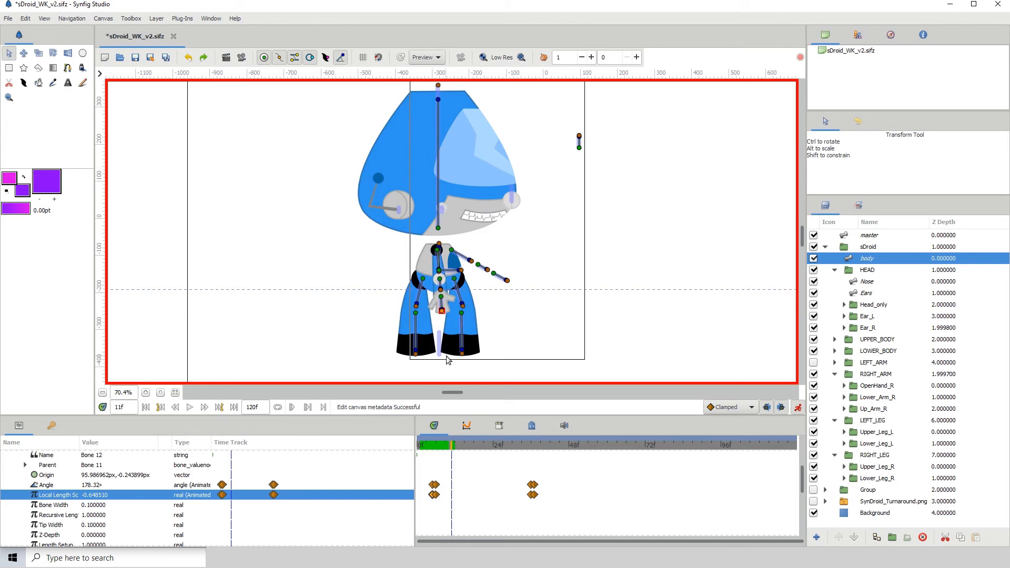
mouse_move(449, 448)
left_mouse_down()
mouse_move(420, 454)
mouse_move(442, 457)
left_mouse_up()
left_click_drag(420, 452, 472, 450)
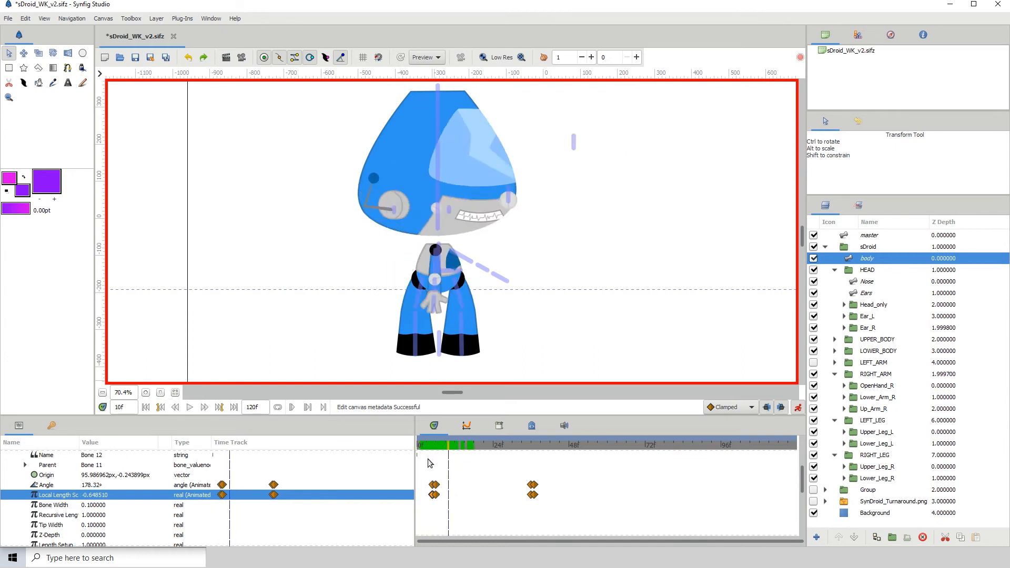
left_click(445, 463)
left_click_drag(445, 462, 436, 463)
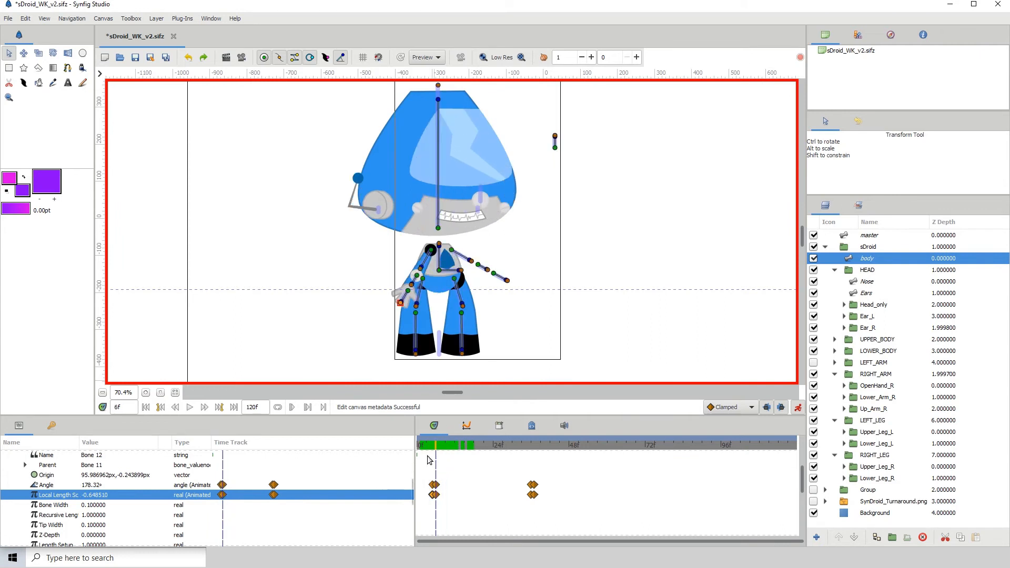
left_click(438, 446)
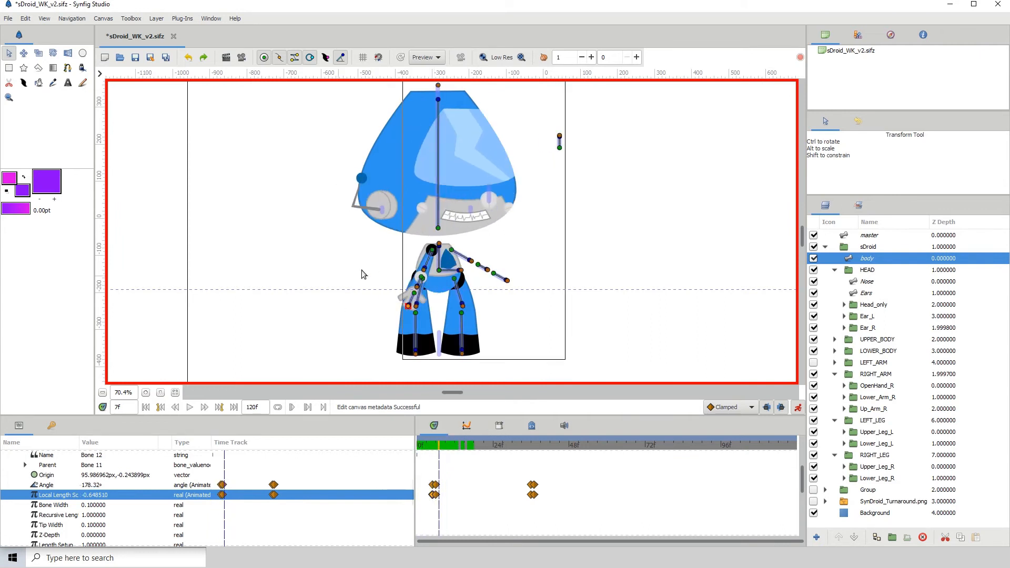
mouse_move(439, 446)
left_mouse_down()
mouse_move(527, 418)
mouse_move(474, 442)
mouse_move(405, 446)
mouse_move(496, 441)
mouse_move(405, 453)
mouse_move(428, 460)
left_mouse_up()
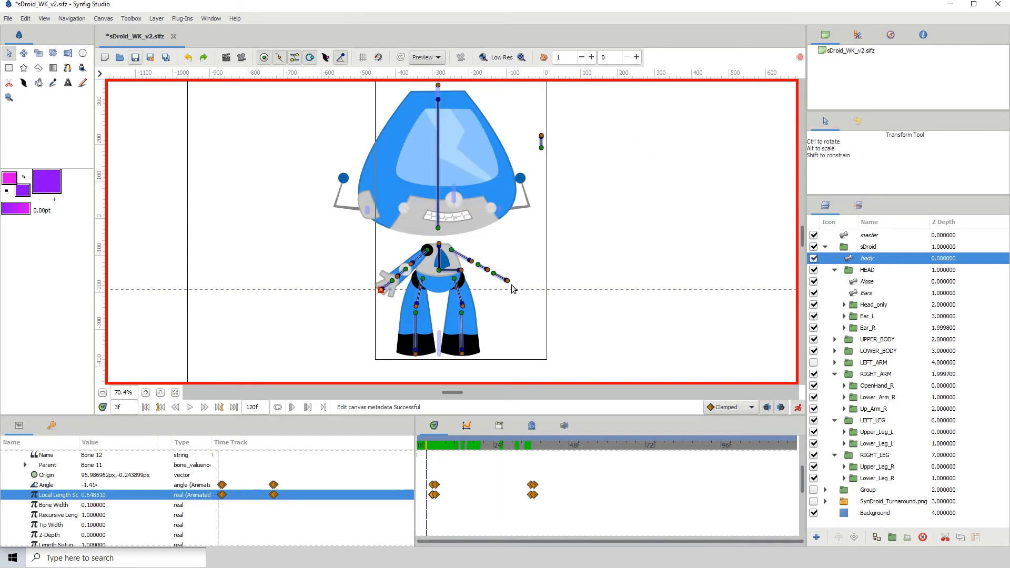
left_click_drag(516, 290, 483, 37)
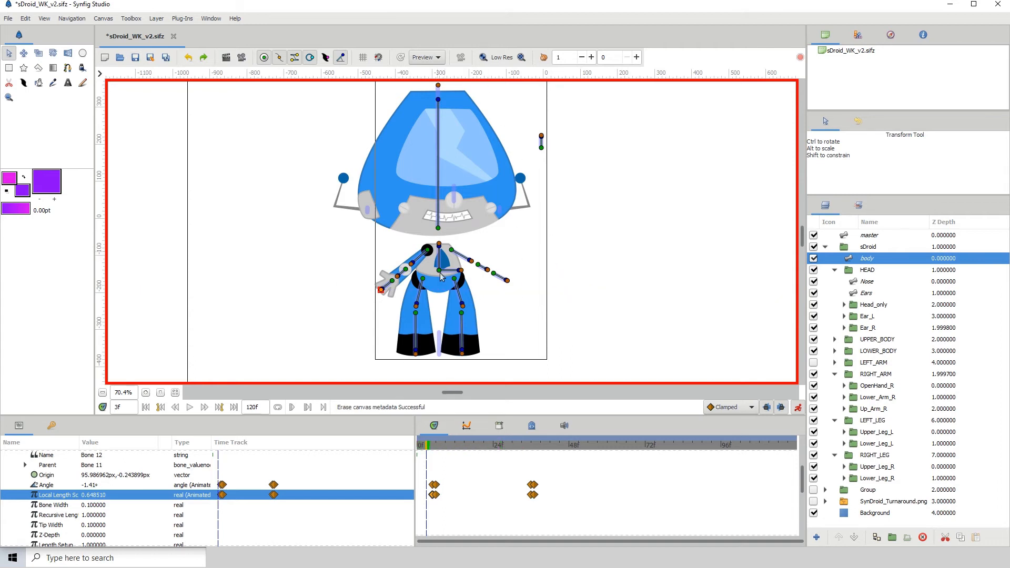
left_click(146, 393)
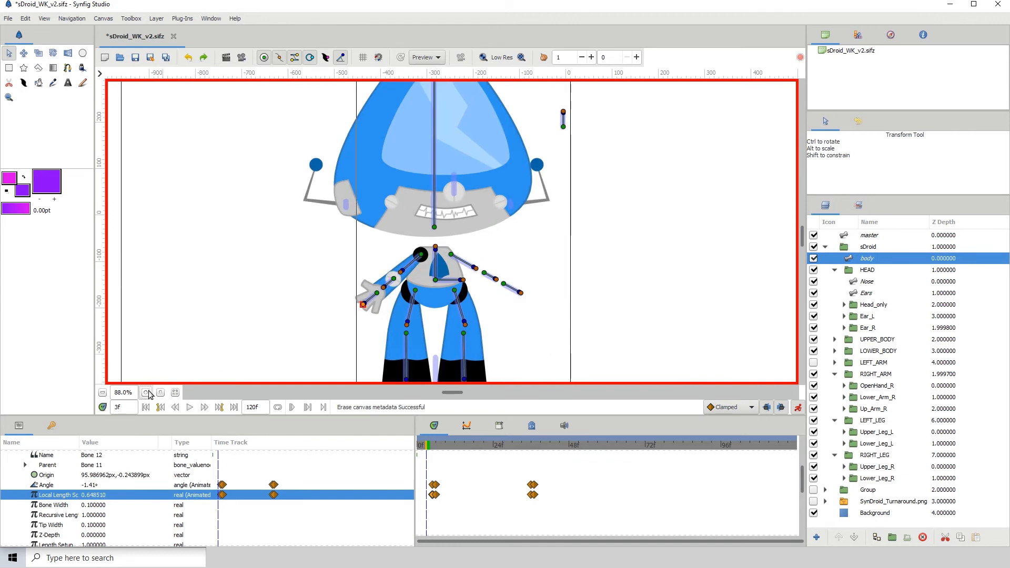
- Make the LEFT_ARM group visible and select the body skeleton layer
left_click(147, 393)
left_click(147, 393)
scroll(335, 271, "down", 1)
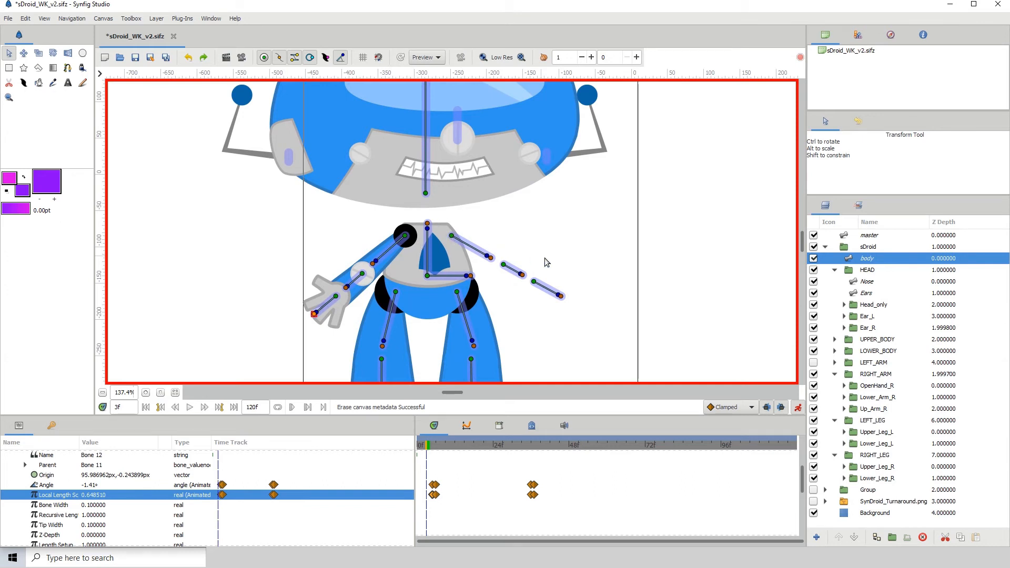
left_click(813, 363)
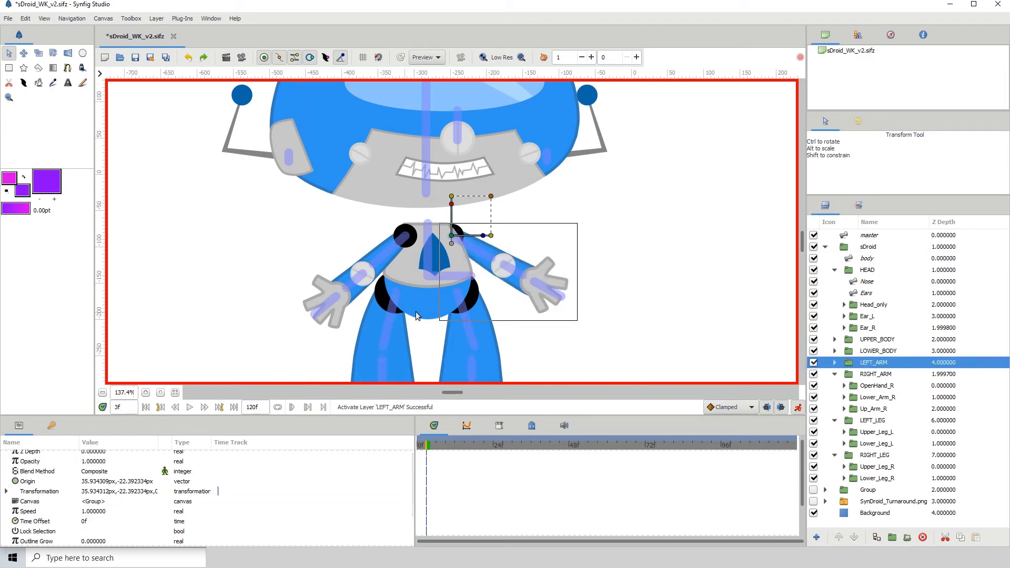
left_click(865, 260)
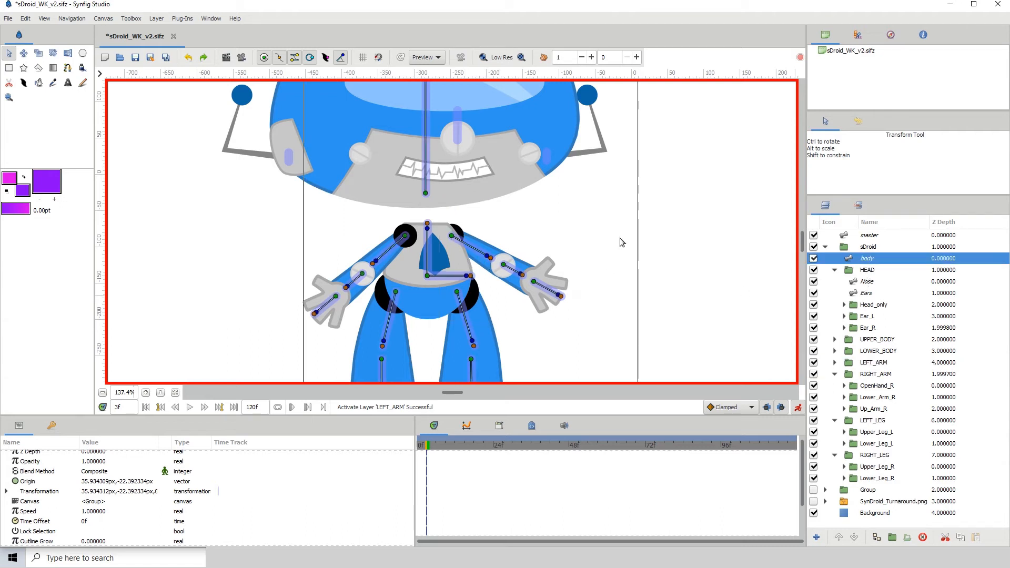
- At frame 1, keyframe the origin of the left upper arm bone (Bone 7) at its existing shoulder position
left_click(452, 236)
scroll(389, 278, "down", 1)
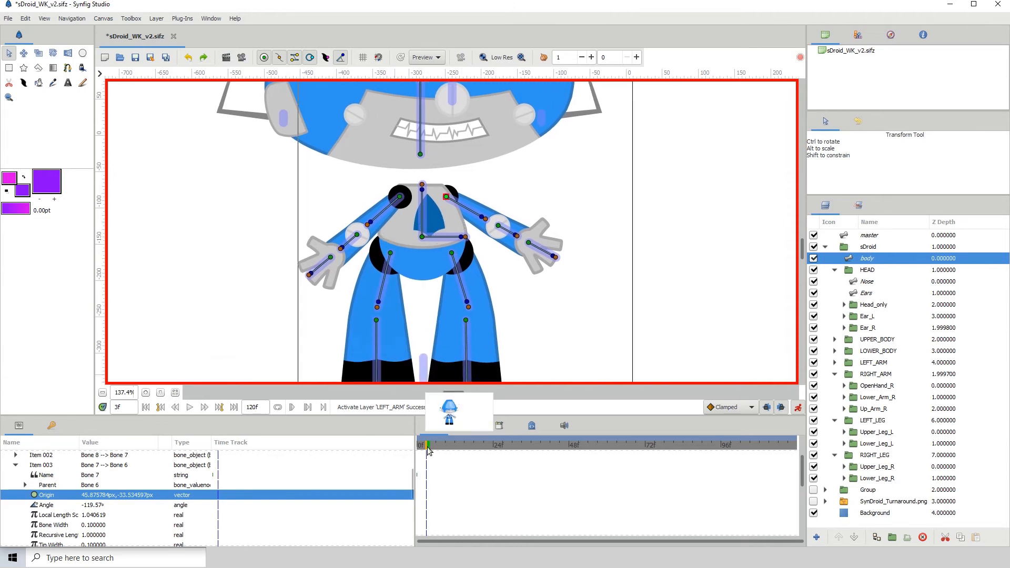
left_click(423, 446)
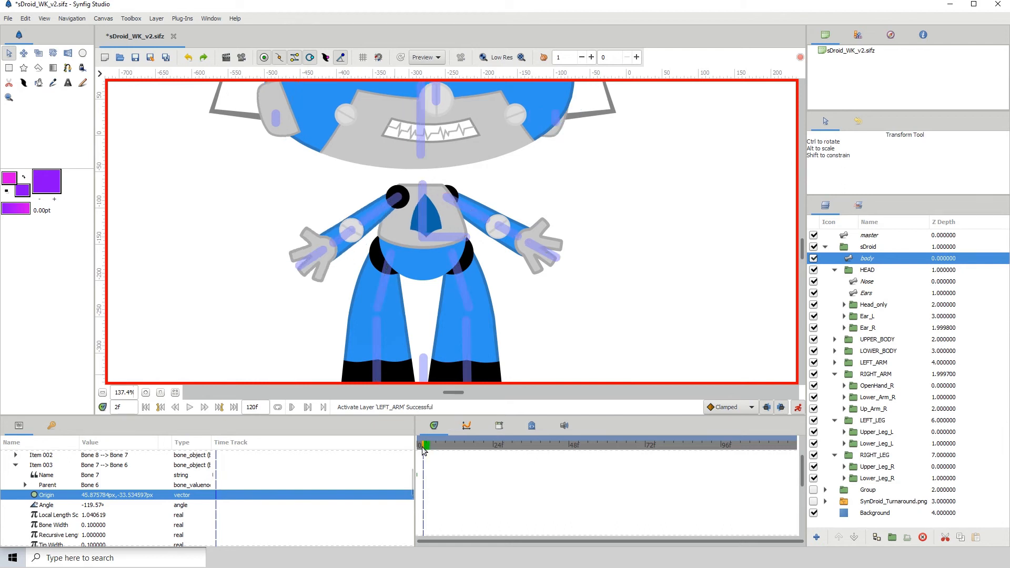
left_click(123, 407)
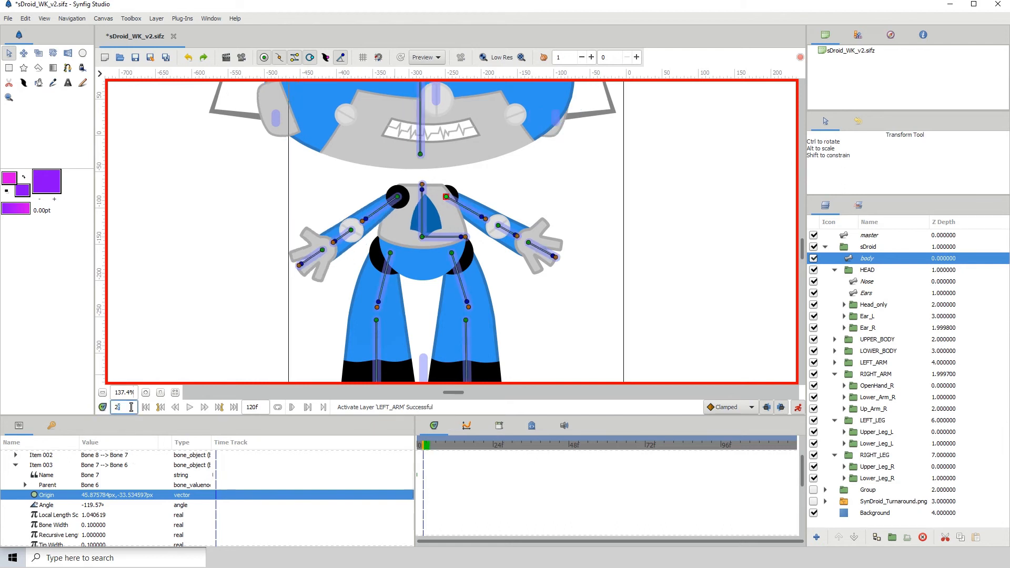
left_click_drag(131, 407, 87, 403)
type("1")
key("Return")
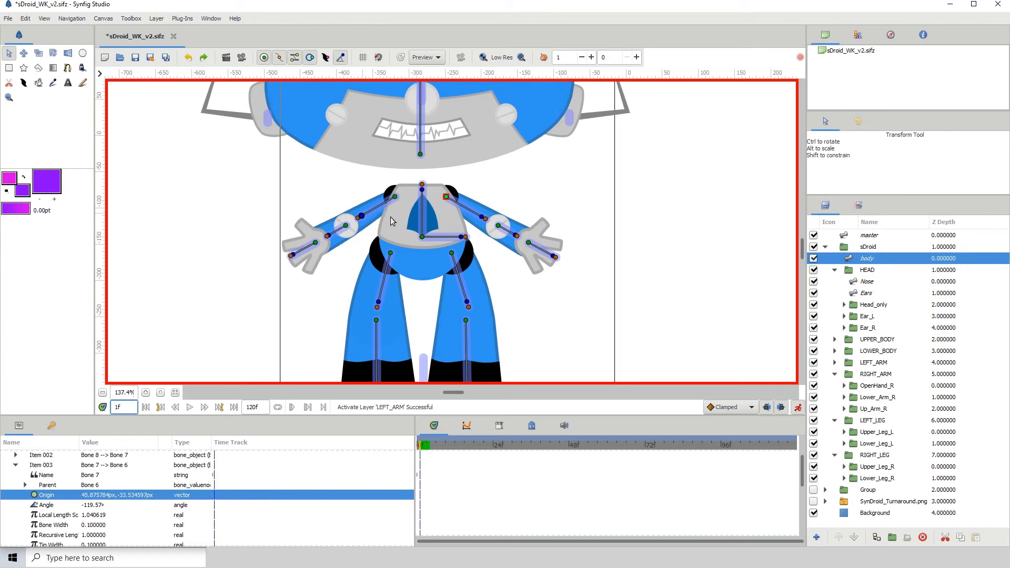
left_click(445, 198)
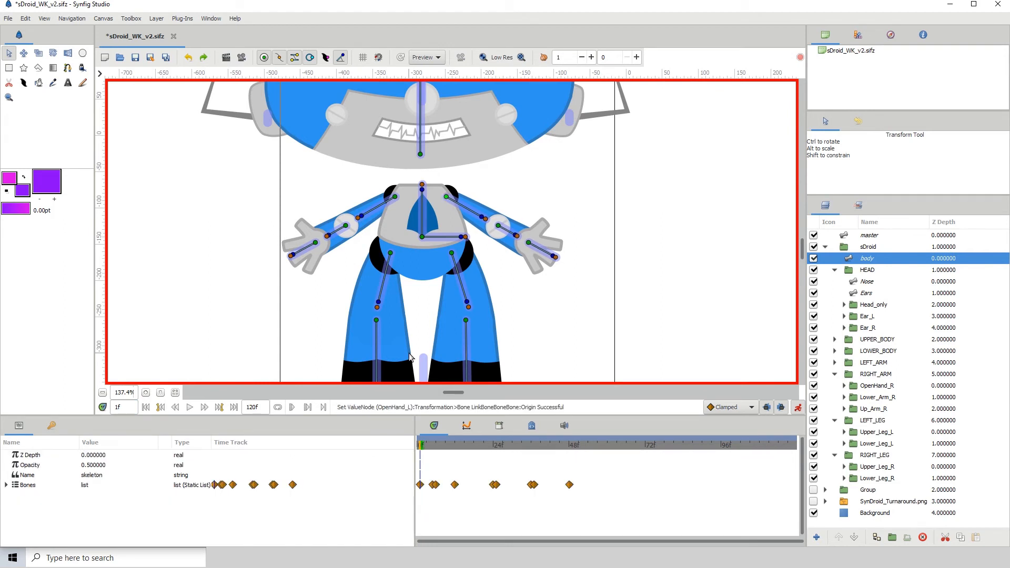
- At frame 12, shift Bone 7's origin horizontally to the torso's centre, setting it to about 45.88, -1.51 px
left_click(455, 445)
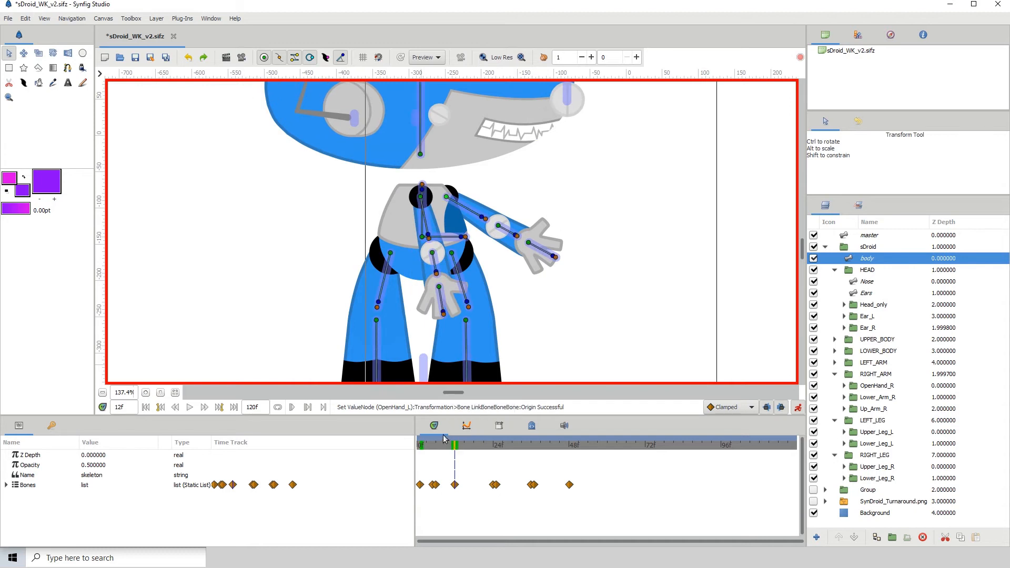
left_click(446, 197)
key("shift+Left")
key("shift+Left")
key("shift+Left")
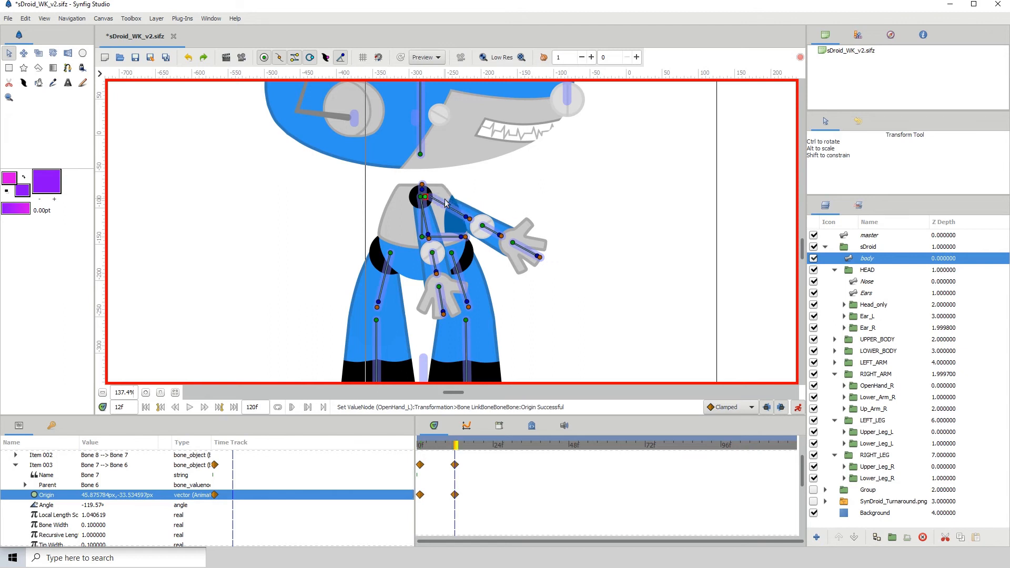
key("shift+Left")
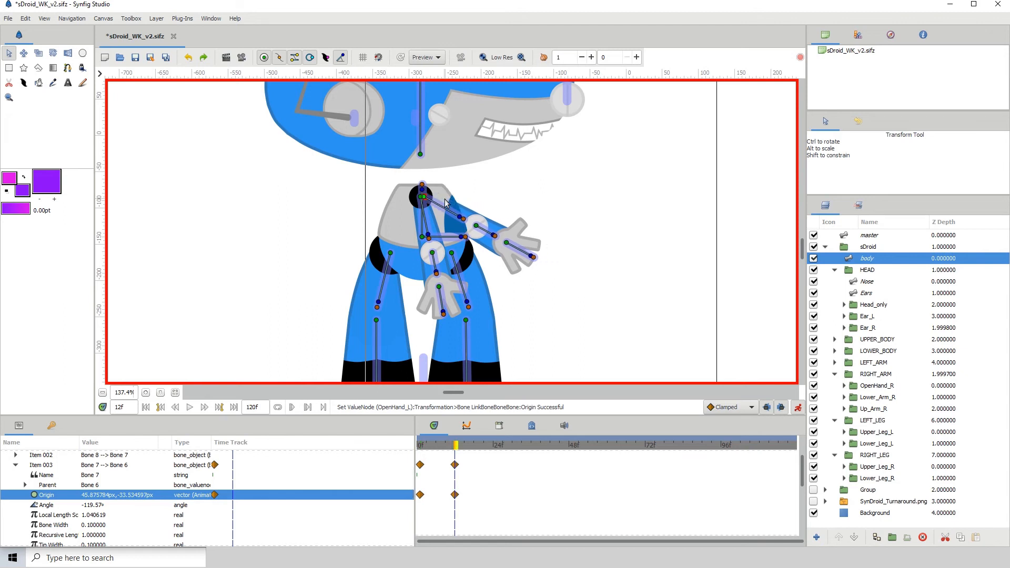
key("Left")
key("Left")
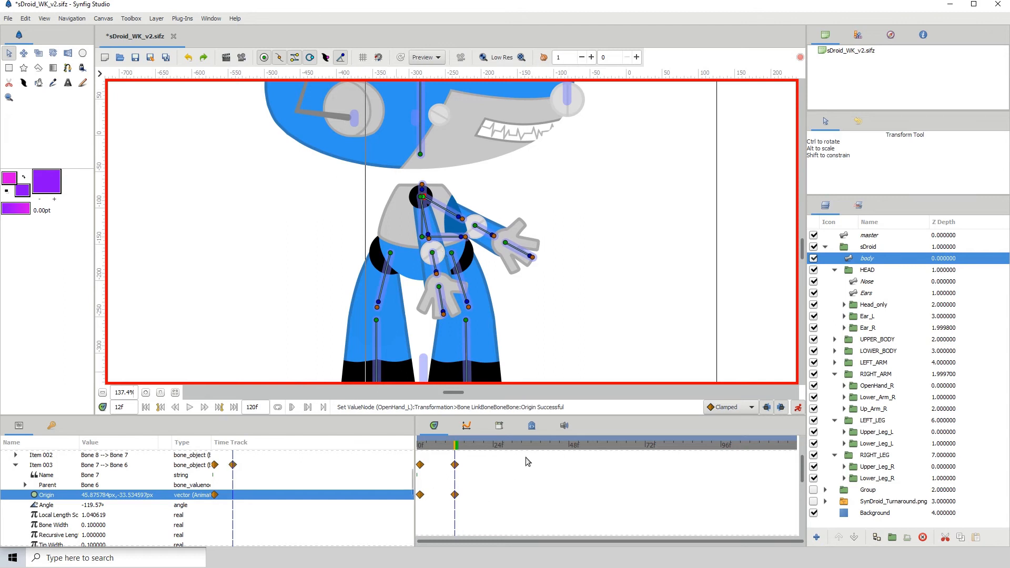
- At frame 24, shift Bone 7's origin across to the opposite shoulder, about 45.88, 42.16 px, and check the following frames
left_click(473, 447)
left_click_drag(485, 452, 494, 455)
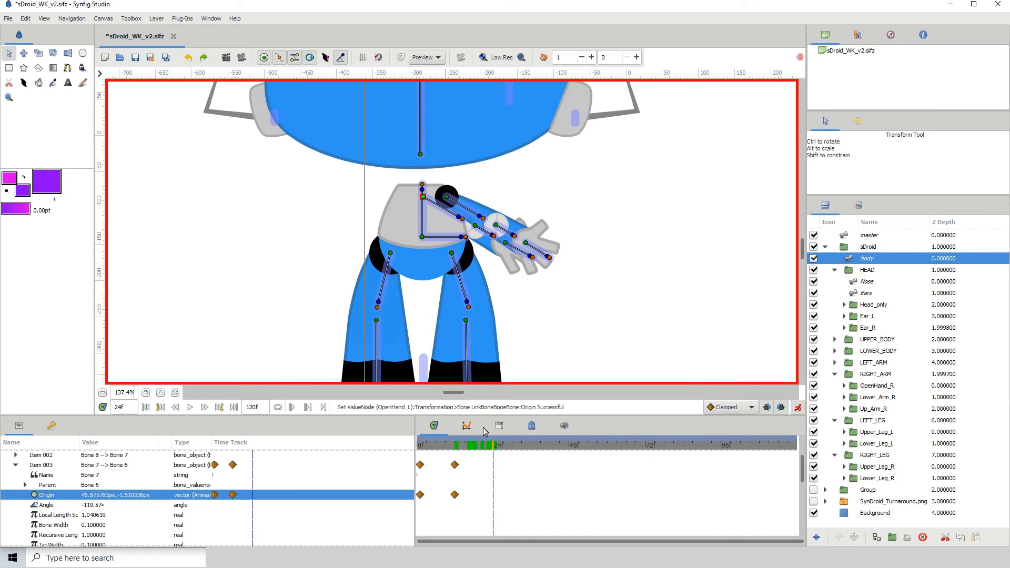
left_click(494, 447)
key("shift+Left")
key("shift+Left")
key("shift+Left")
key("shift+Left")
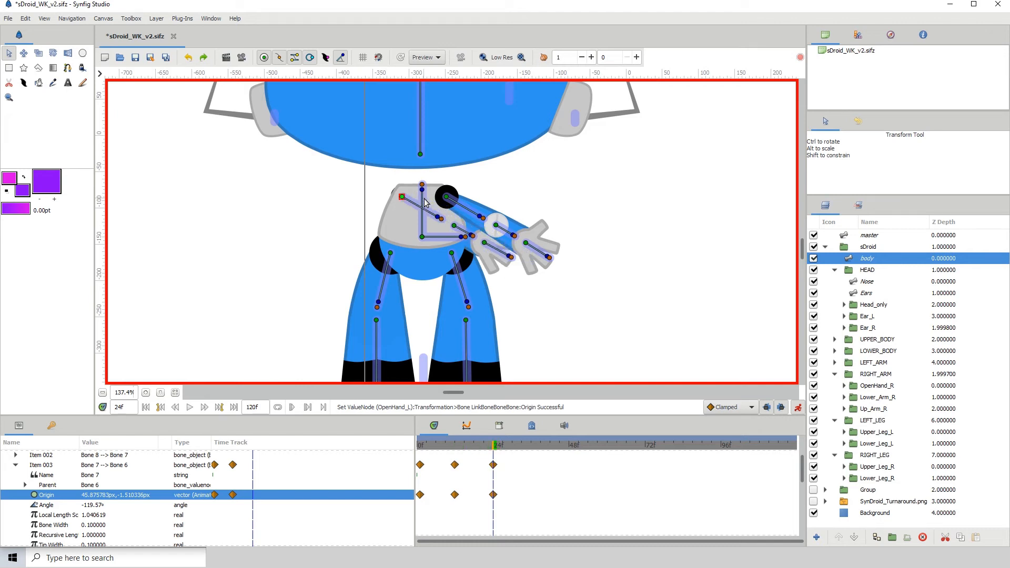
key("shift+Left")
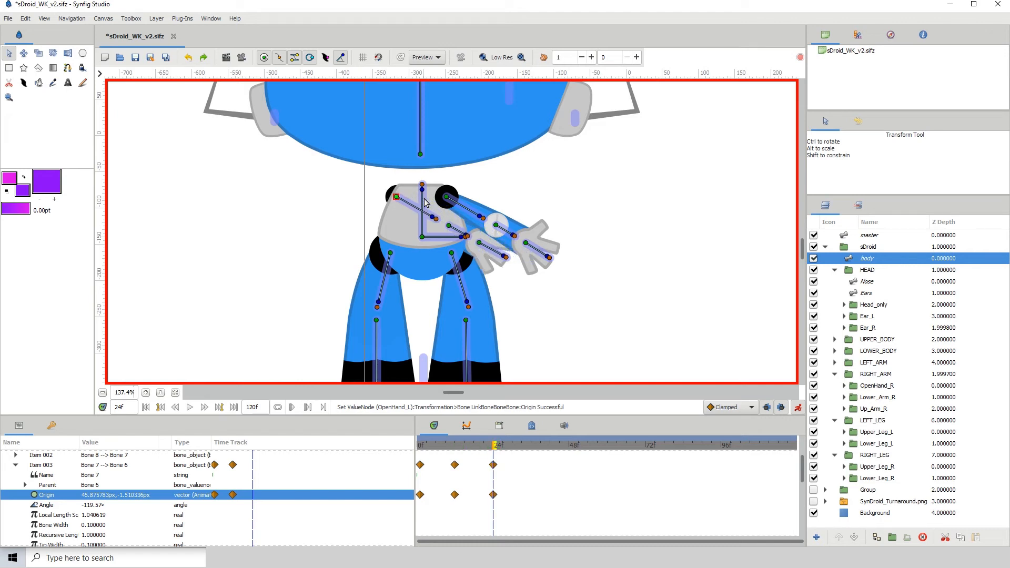
key("Left")
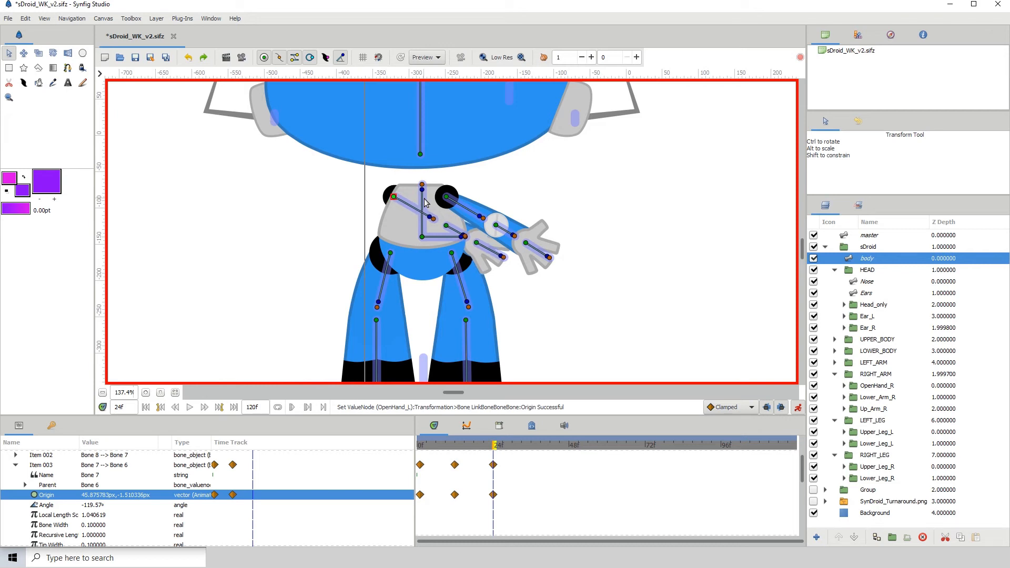
key("Left")
key("Left")
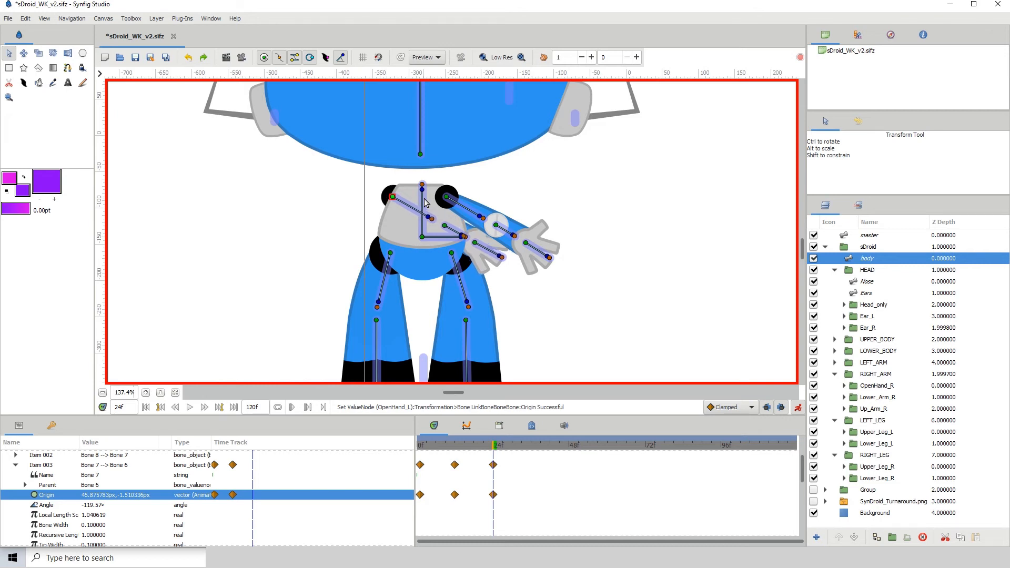
key("Left")
key("Left")
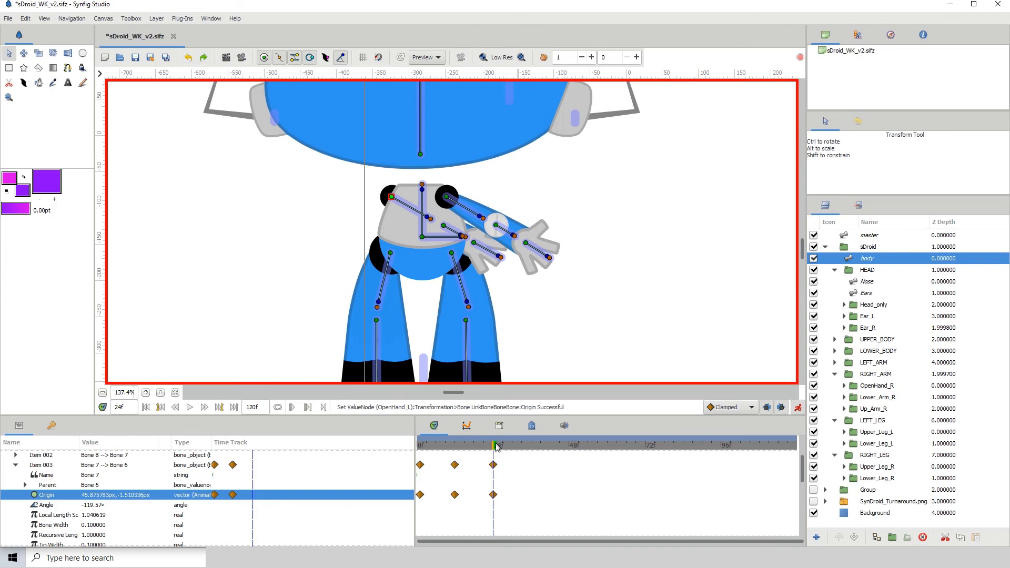
mouse_move(496, 447)
left_mouse_down()
mouse_move(548, 450)
mouse_move(493, 459)
left_mouse_up()
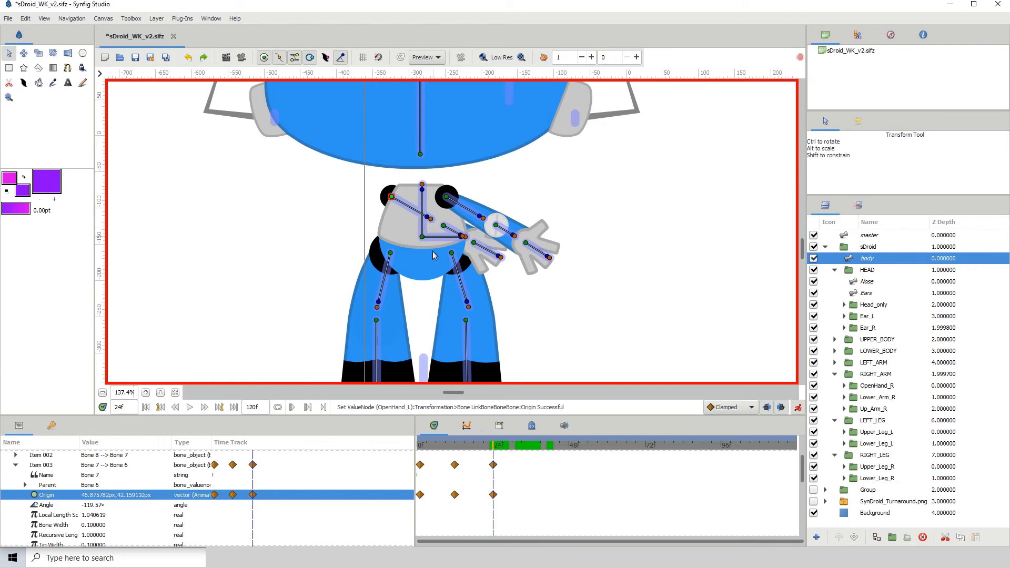
- Keyframe Bone 7's existing angle at frame 1, and at frame 12 rotate the left arm down to hang beside the right arm
left_click(427, 218)
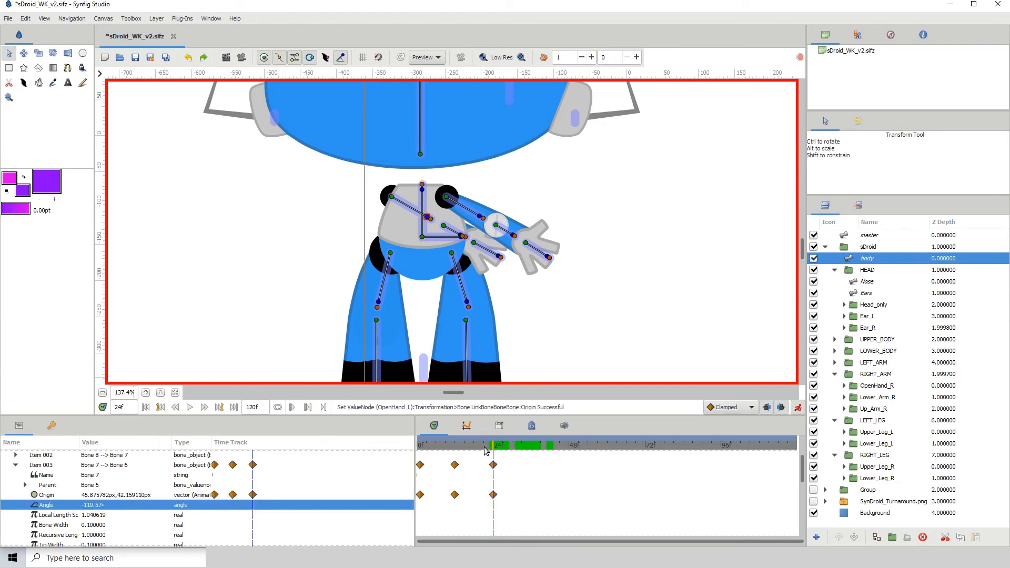
left_click_drag(482, 447, 420, 453)
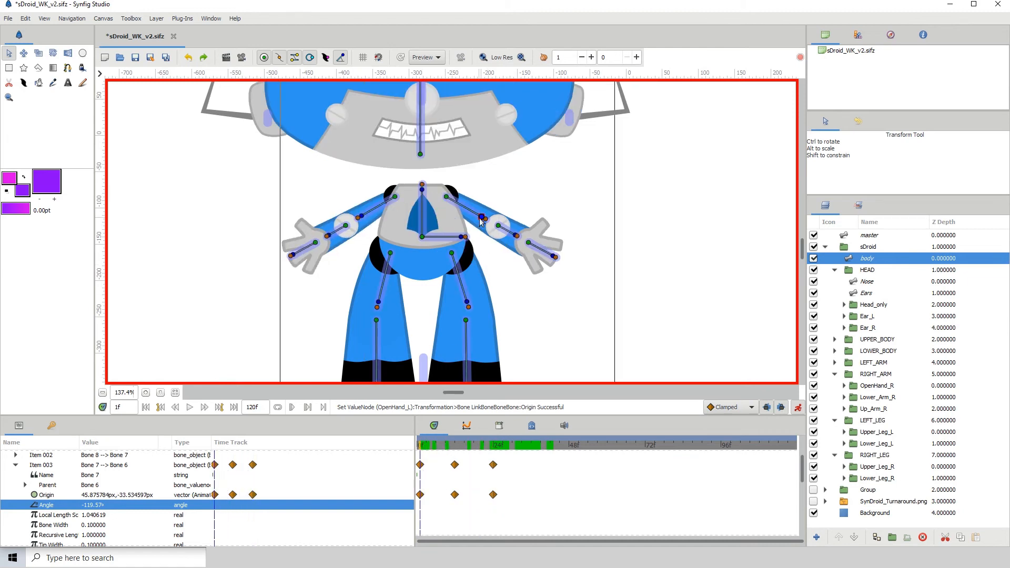
left_click(480, 221)
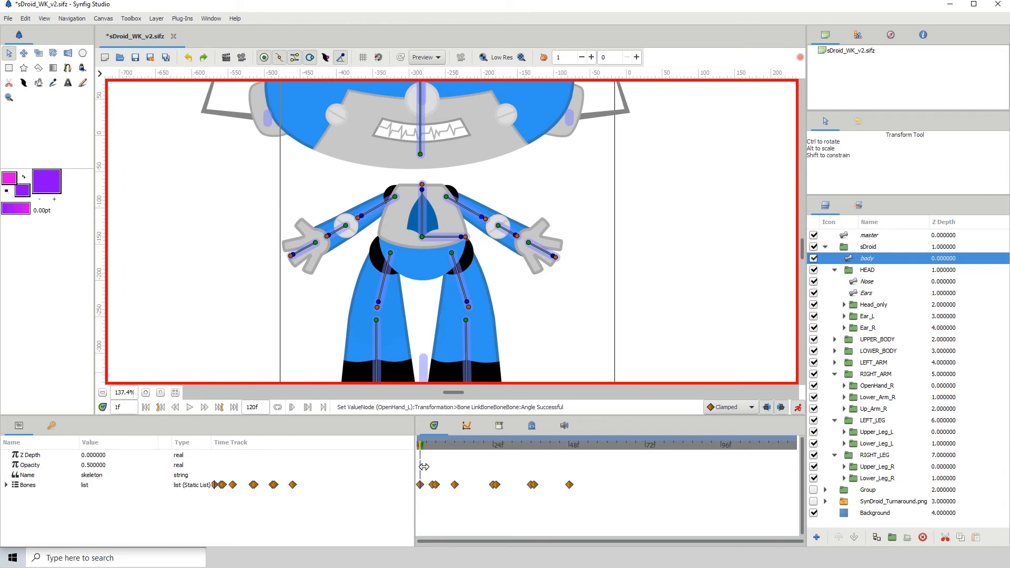
left_click(456, 447)
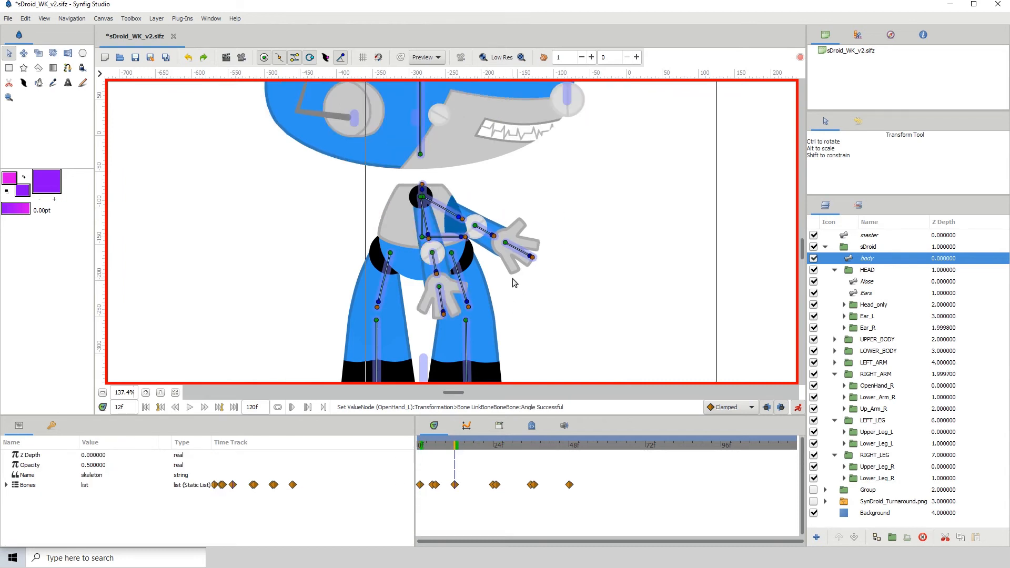
left_click_drag(459, 221, 433, 238)
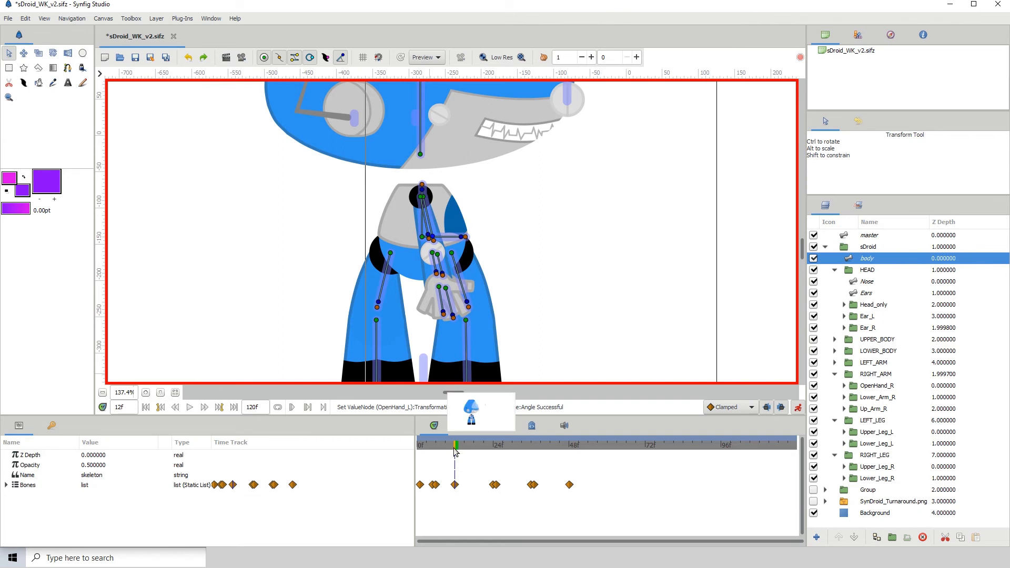
- At frame 24, rotate the left arm outward to mirror the right arm, add a horizontal guide near hand height, and review the motion back to frame 3
left_click_drag(456, 446, 495, 448)
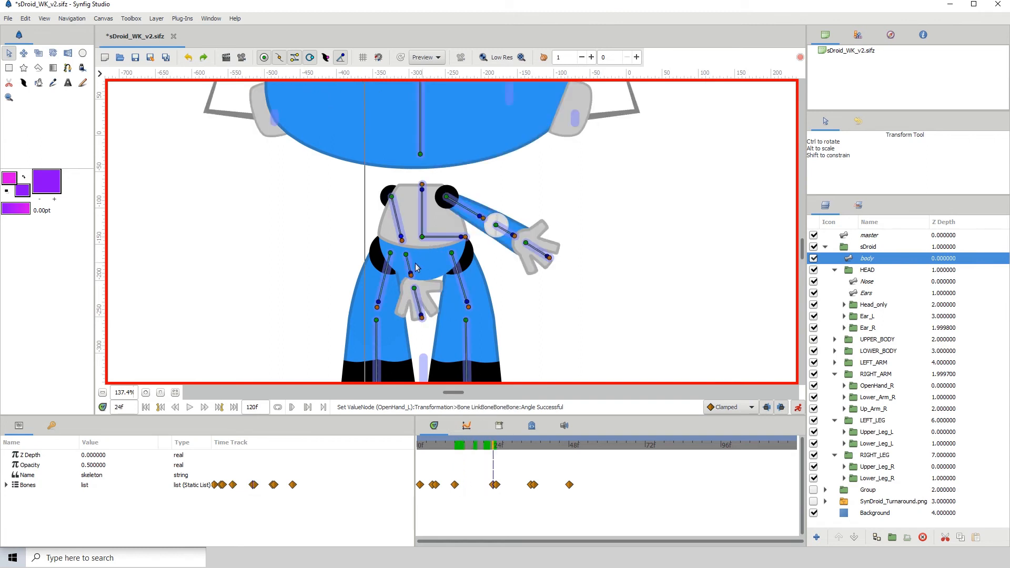
left_click_drag(401, 239, 363, 232)
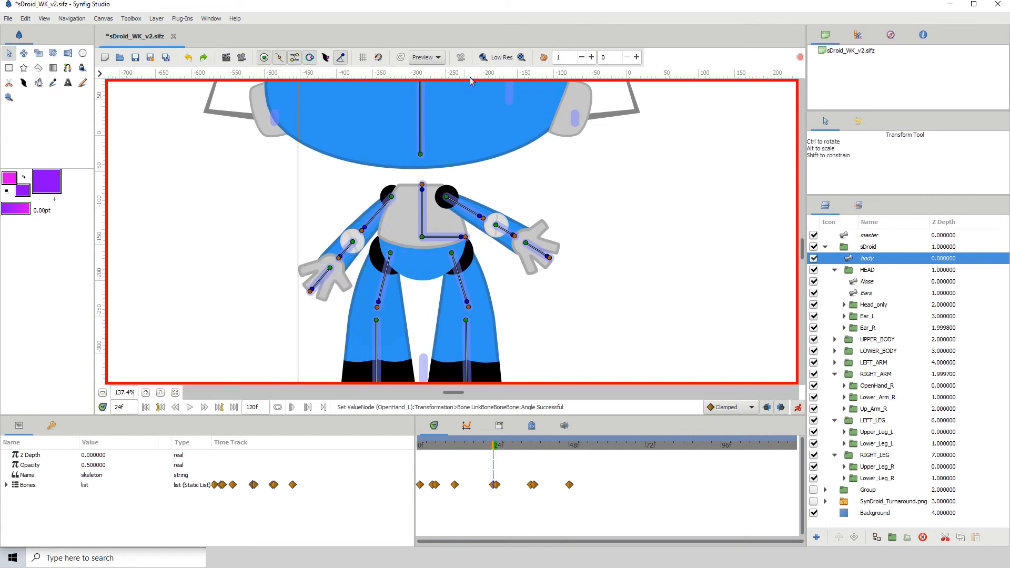
left_click(473, 276)
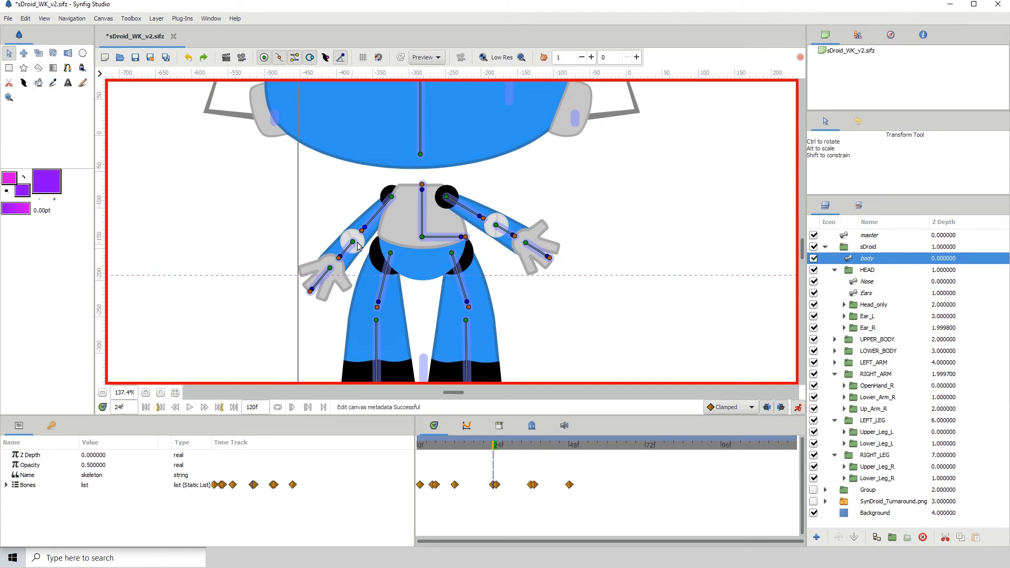
left_click_drag(365, 225, 358, 218)
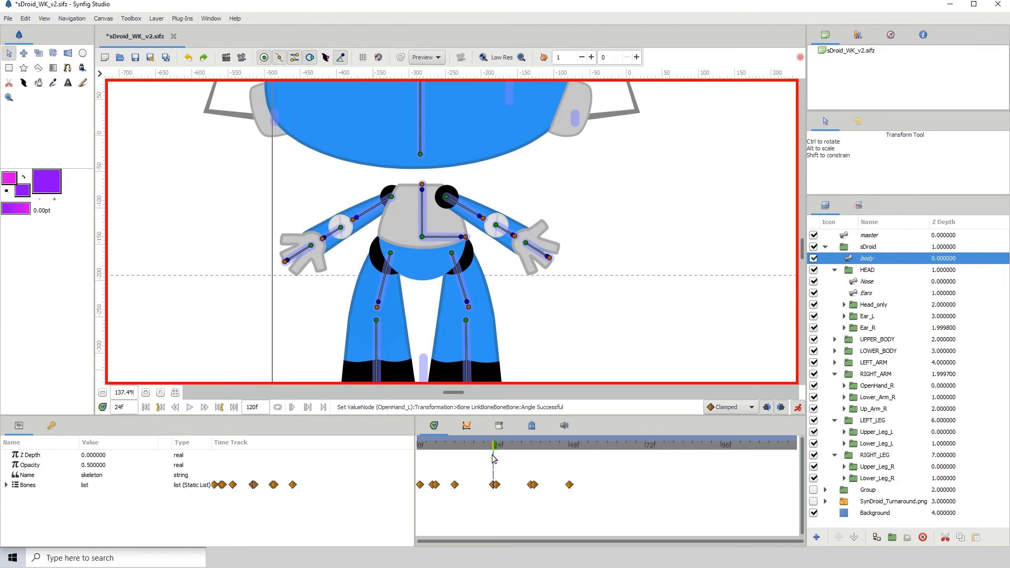
left_click_drag(490, 450, 426, 461)
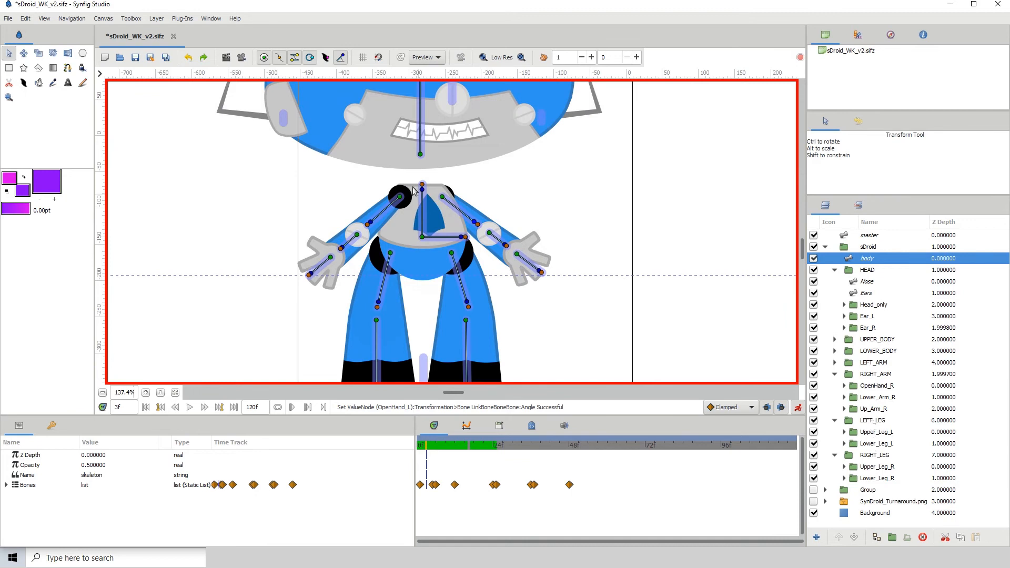
- With animate mode temporarily off, set the LEFT_ARM group's Z Depth to 5, and re-enable animate mode
left_click(872, 363)
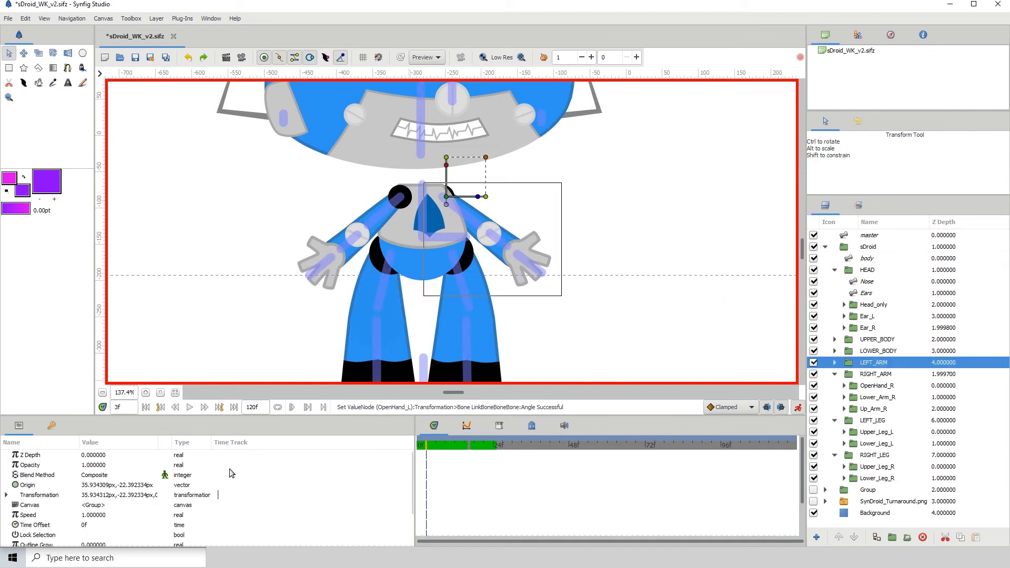
left_click(798, 409)
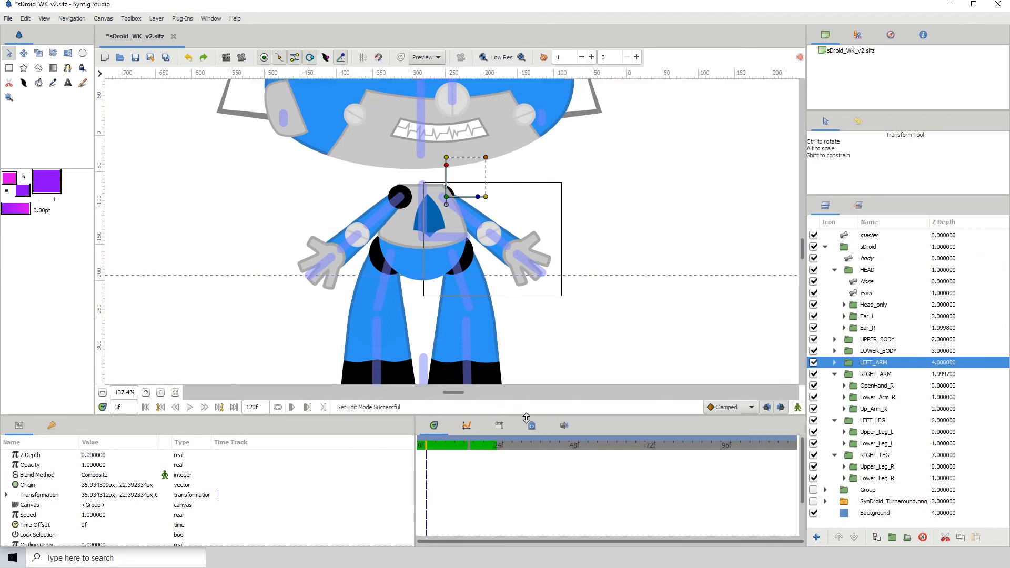
left_click(91, 456)
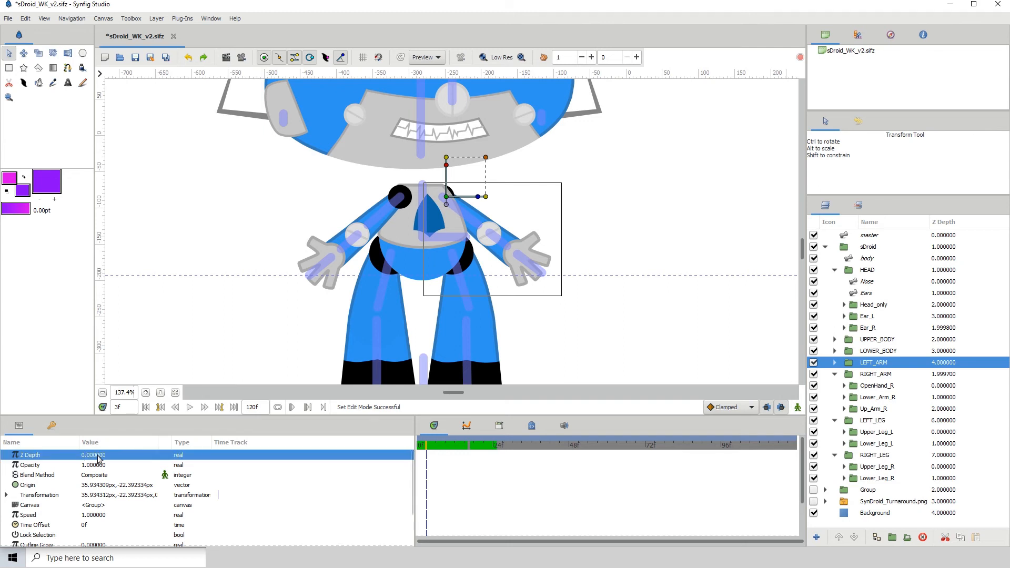
left_click(91, 456)
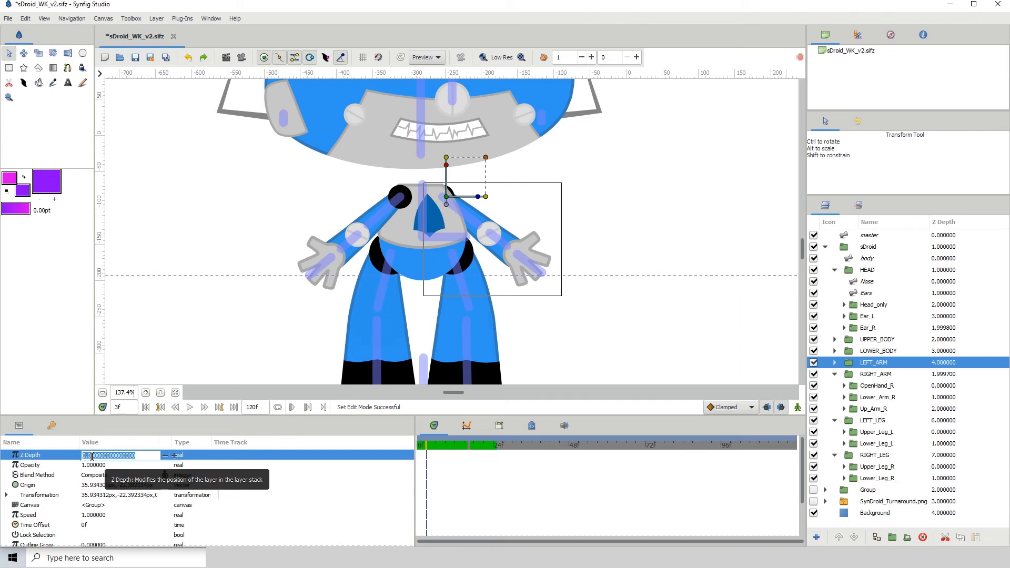
type("5")
key("Return")
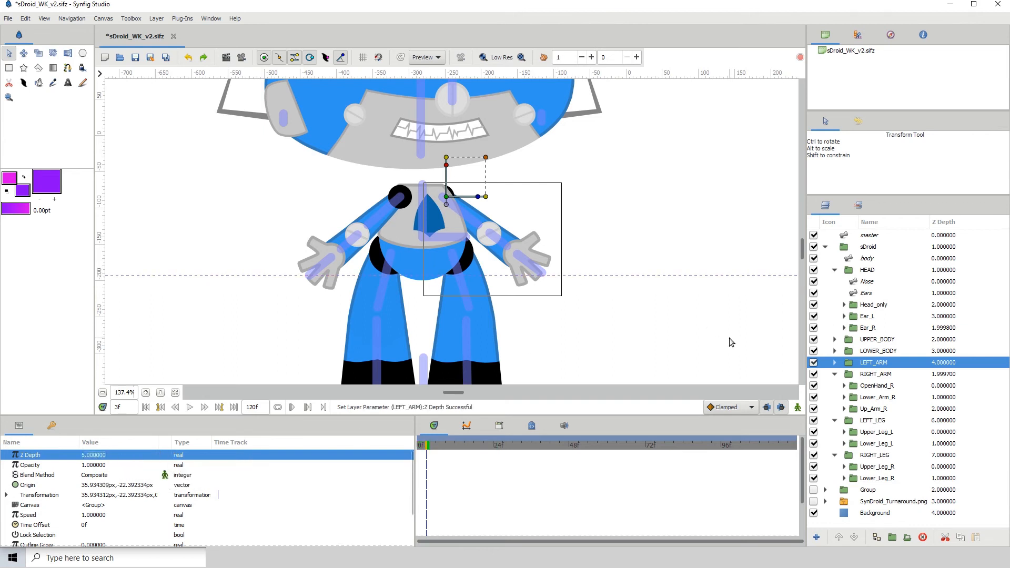
left_click(798, 408)
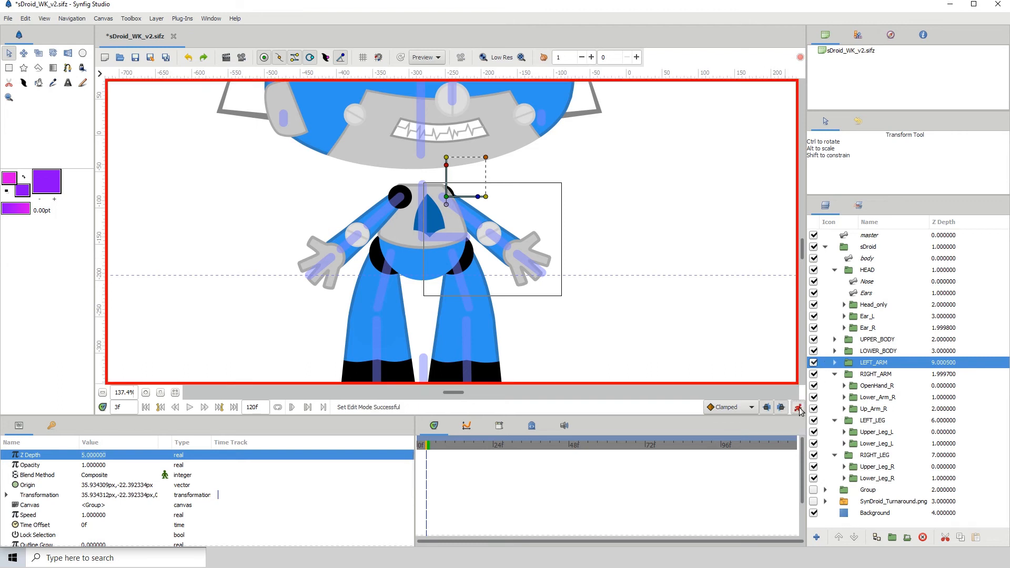
- Select the body skeleton, try rotating the left upper arm downward at frame 3, and undo the rotation
left_click(869, 259)
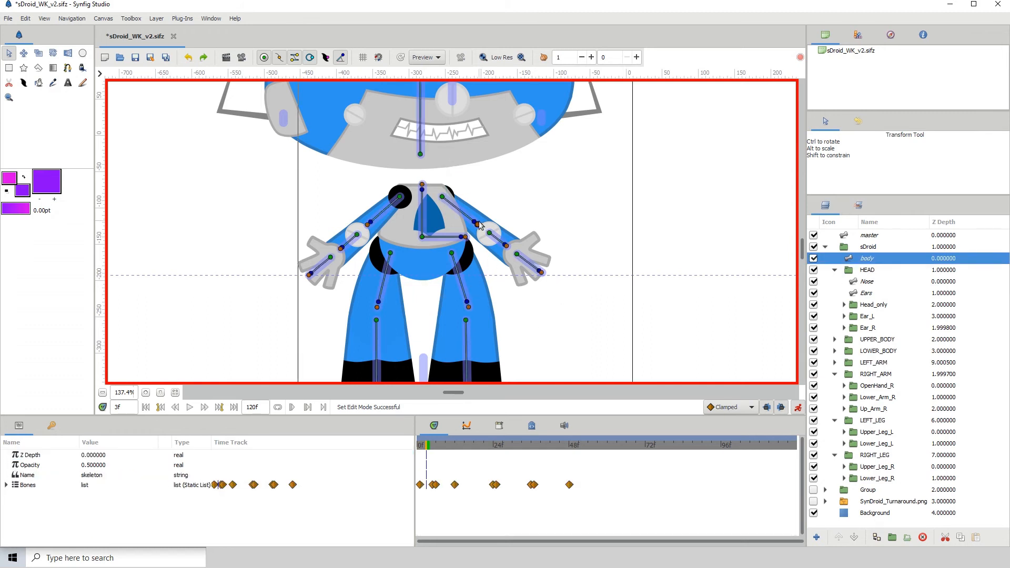
left_click_drag(477, 224, 466, 284)
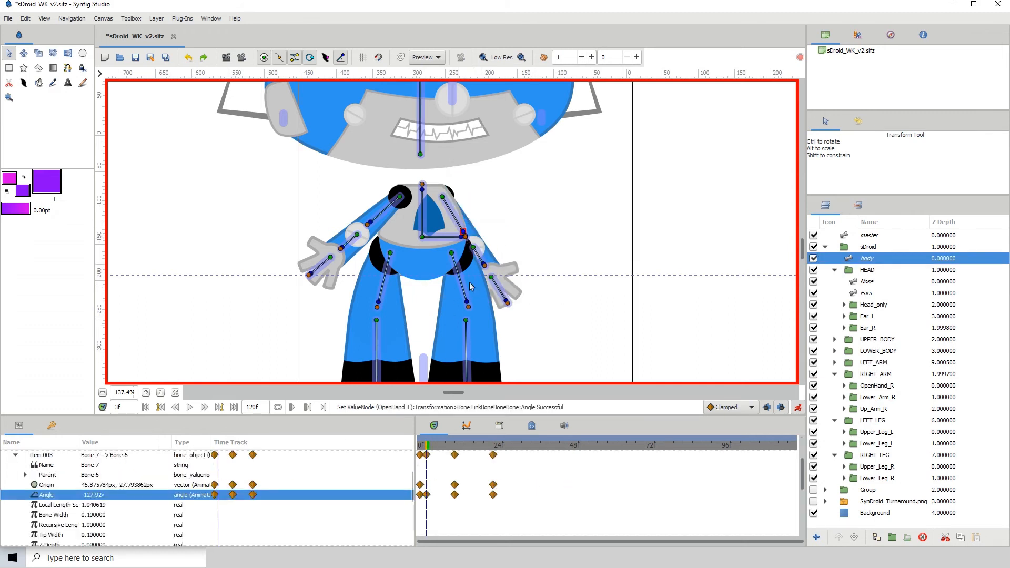
left_click(191, 59)
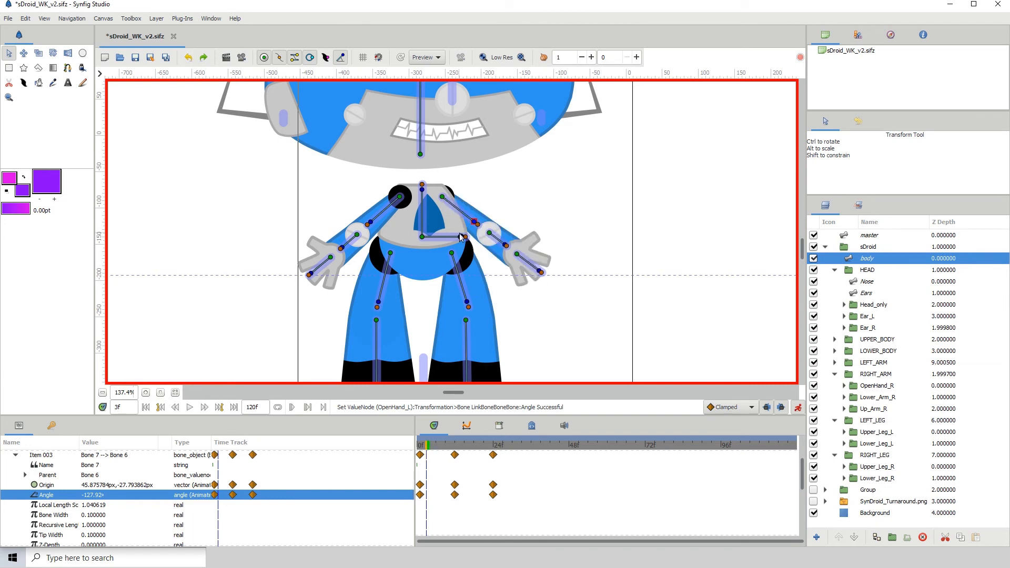
- Review both arms' motion between frames 2 and 25, ending on frame 17 to inspect the left hand
left_click(423, 446)
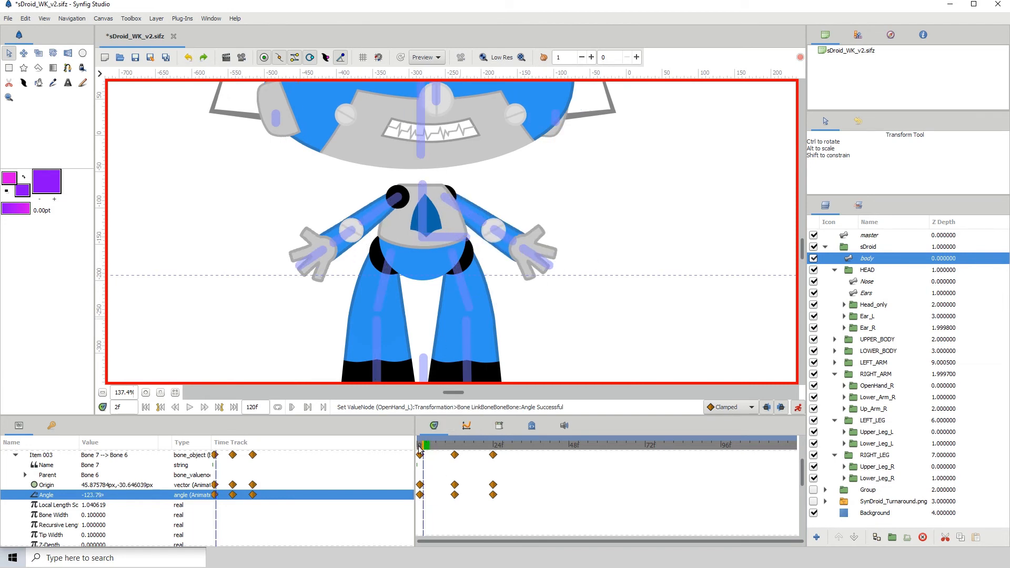
mouse_move(422, 446)
left_mouse_down()
mouse_move(470, 446)
mouse_move(430, 446)
left_mouse_up()
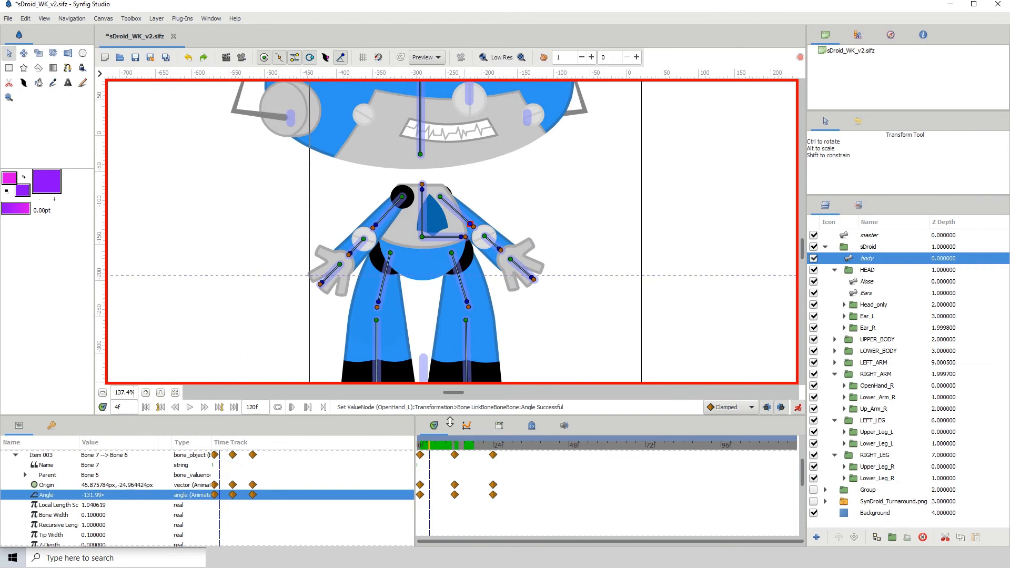
left_click(453, 446)
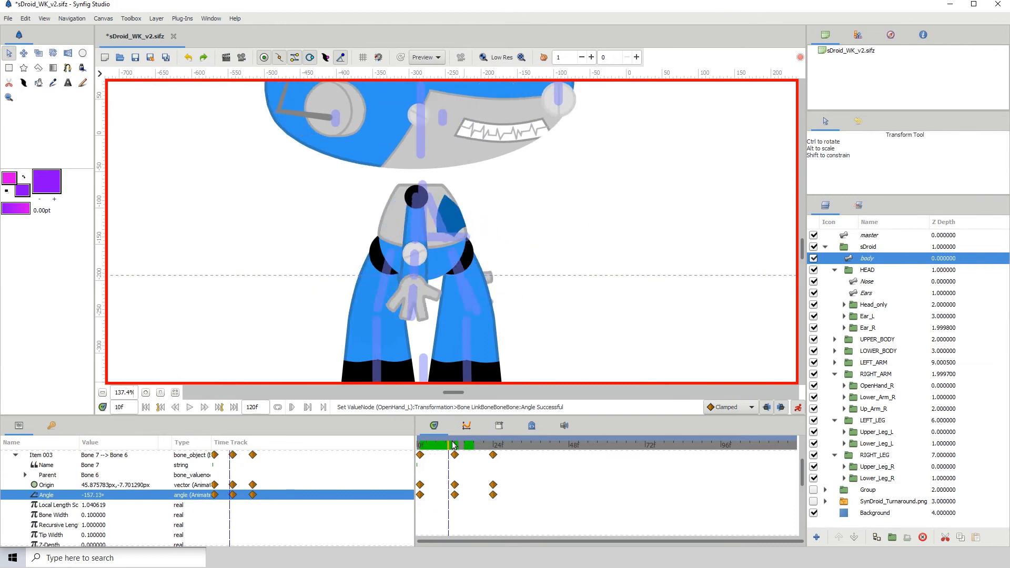
left_click_drag(452, 442, 496, 439)
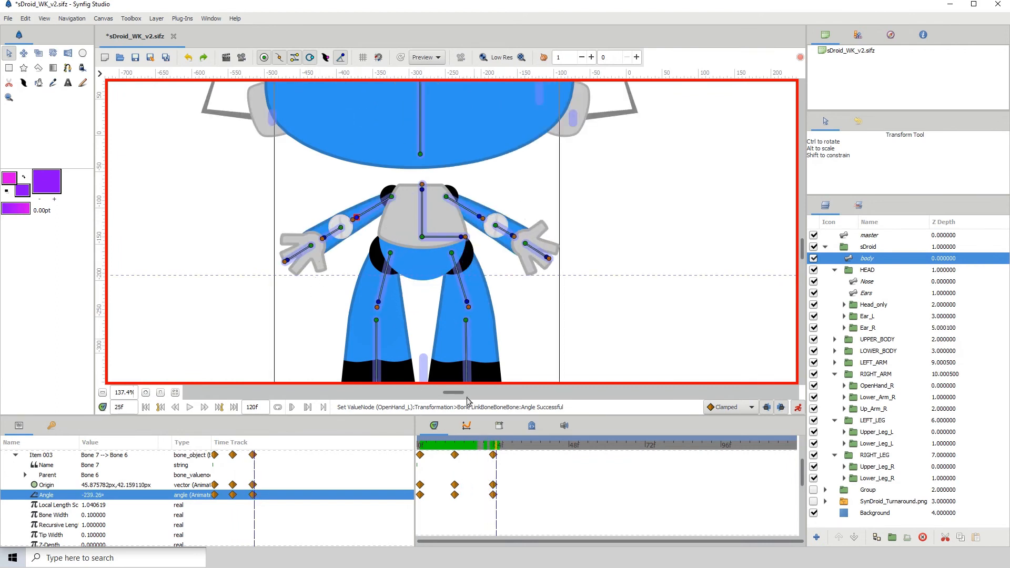
left_click_drag(480, 447, 471, 448)
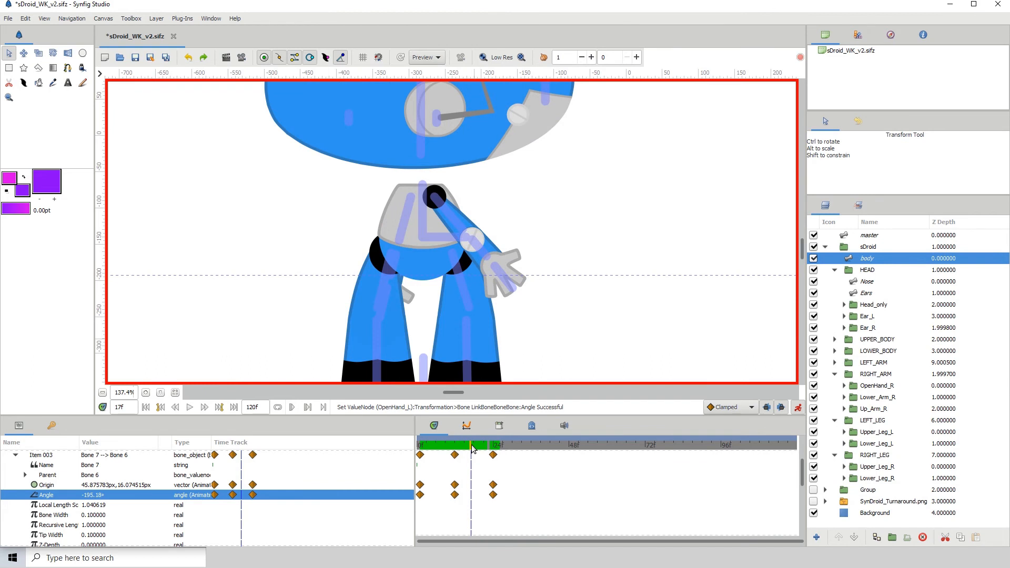
left_click_drag(472, 448, 473, 448)
- Keyframe the angle of Bone 9, the left hand bone, at frame 17
left_click(380, 319)
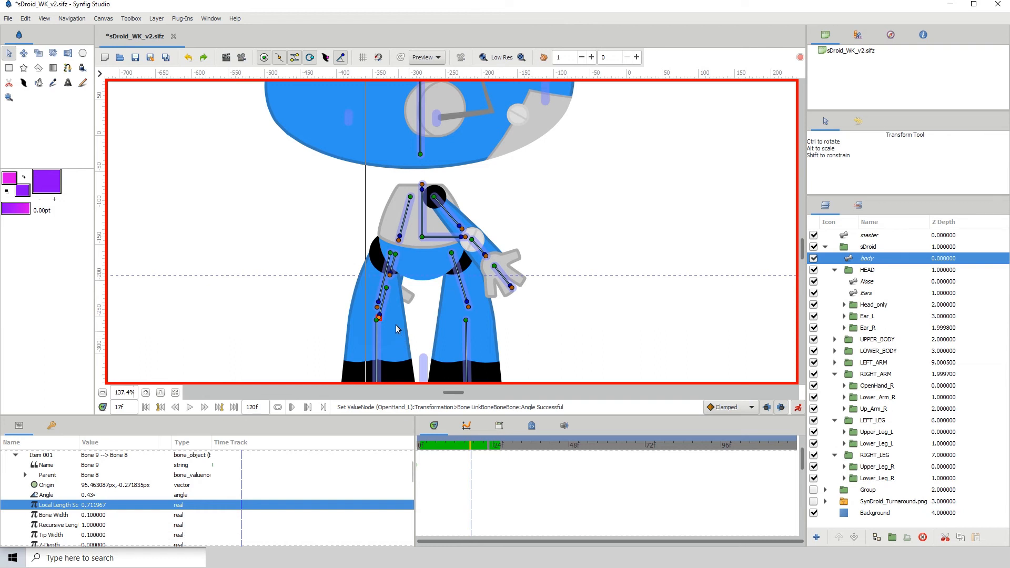
left_click(380, 316)
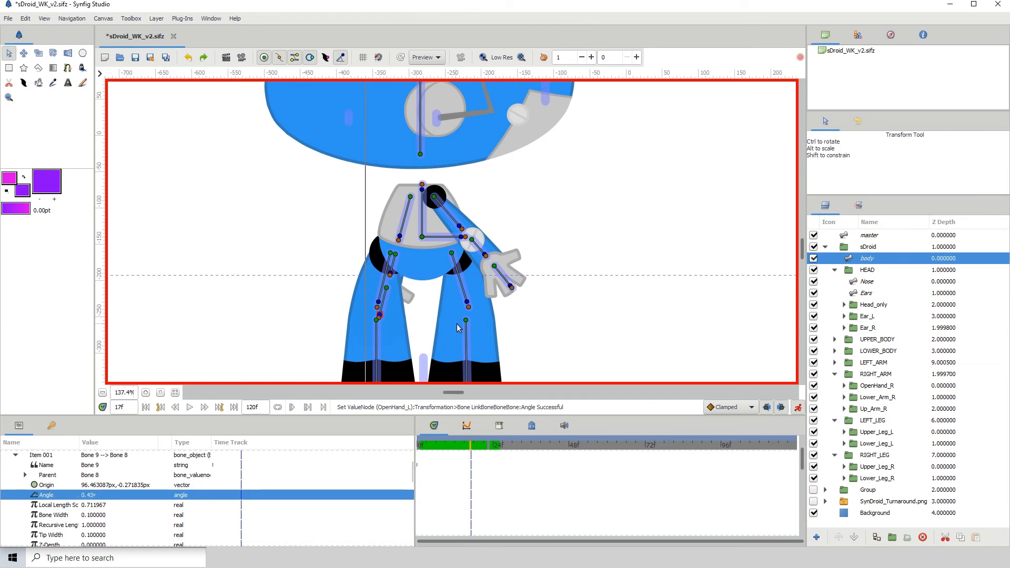
left_click(457, 328)
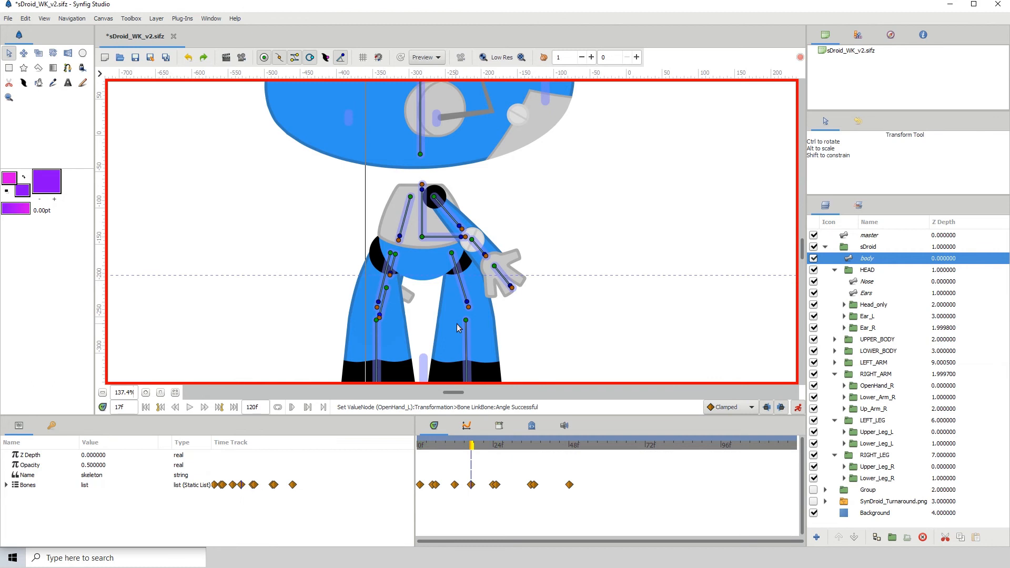
- Set Bone 9's Local Length Scale to -0.711967 at frame 17 to flip the left hand
left_click(379, 316)
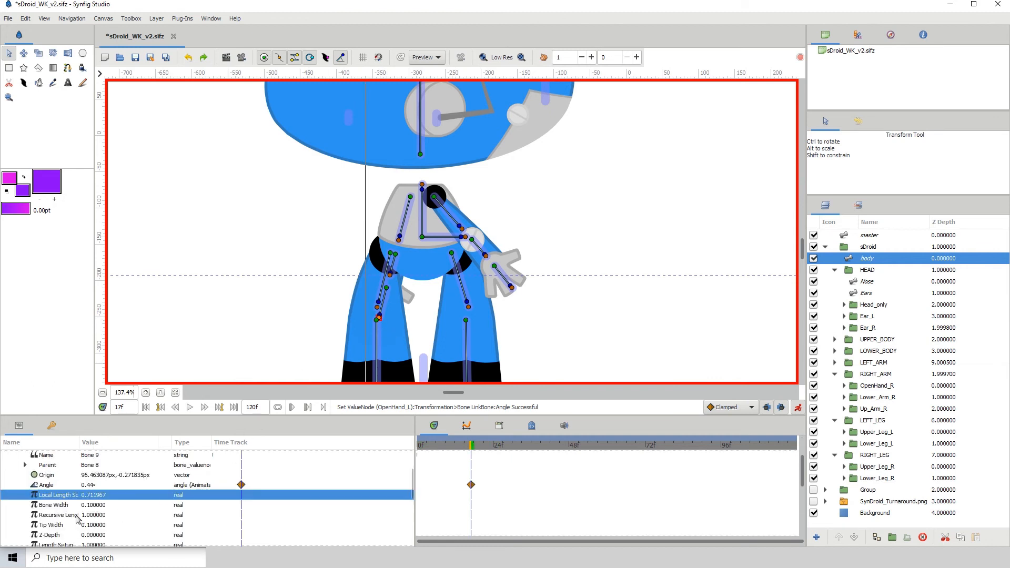
left_click(83, 496)
left_click(84, 495)
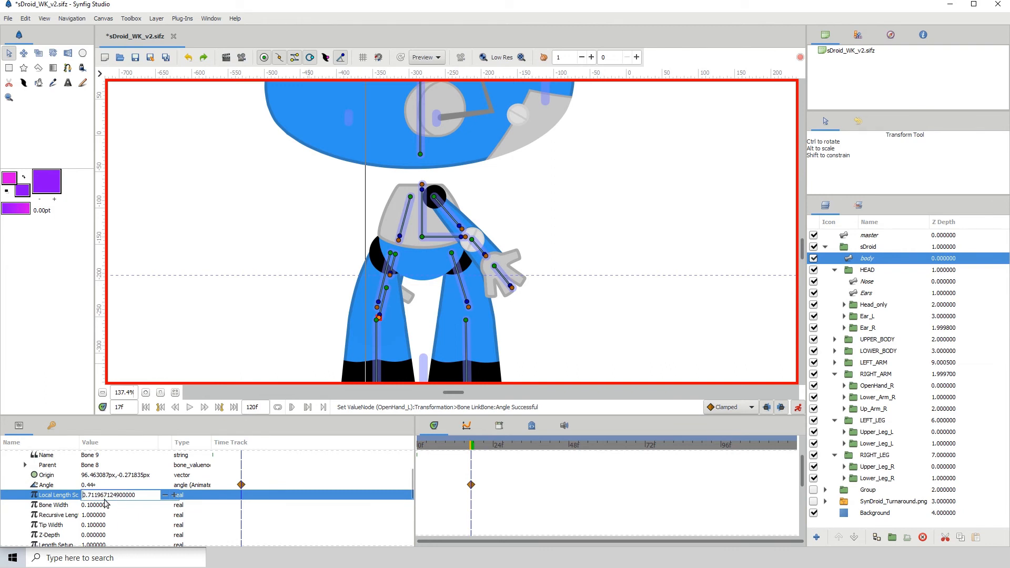
type("-")
key("Return")
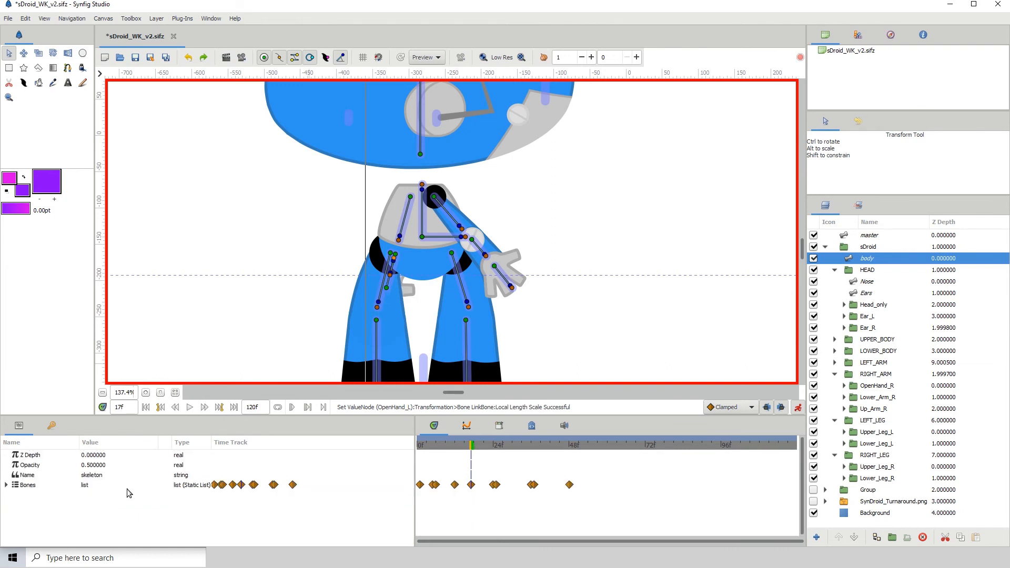
- Make Bone 9's Local Length Scale positive again at frame 17, setting it to 0.711967
left_click(393, 265)
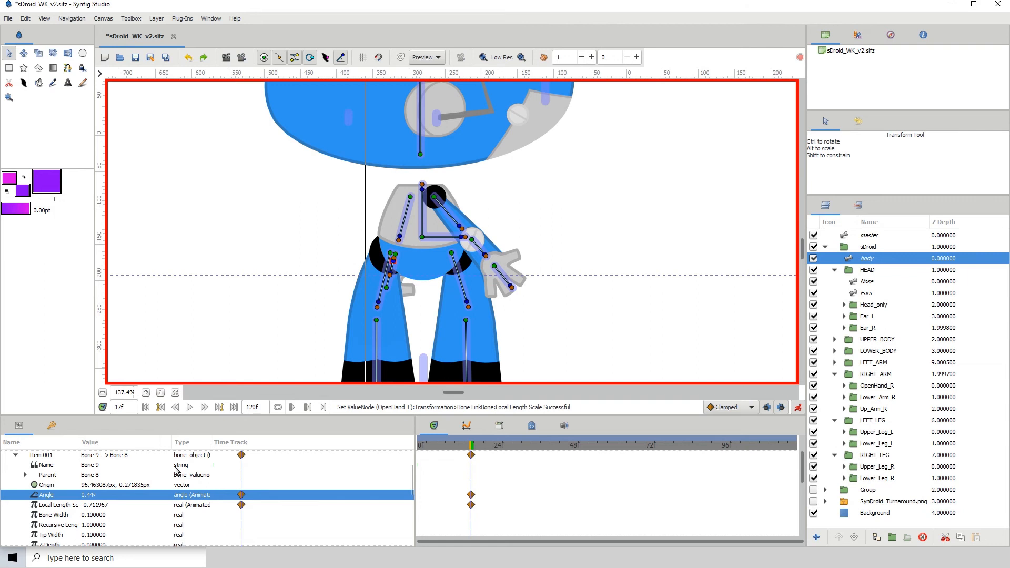
left_click(146, 393)
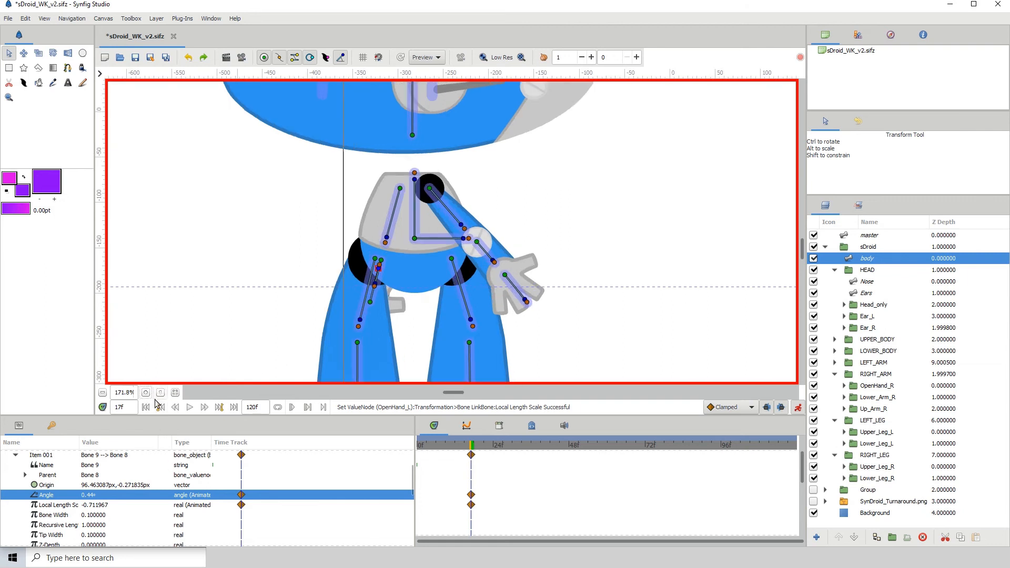
left_click(146, 393)
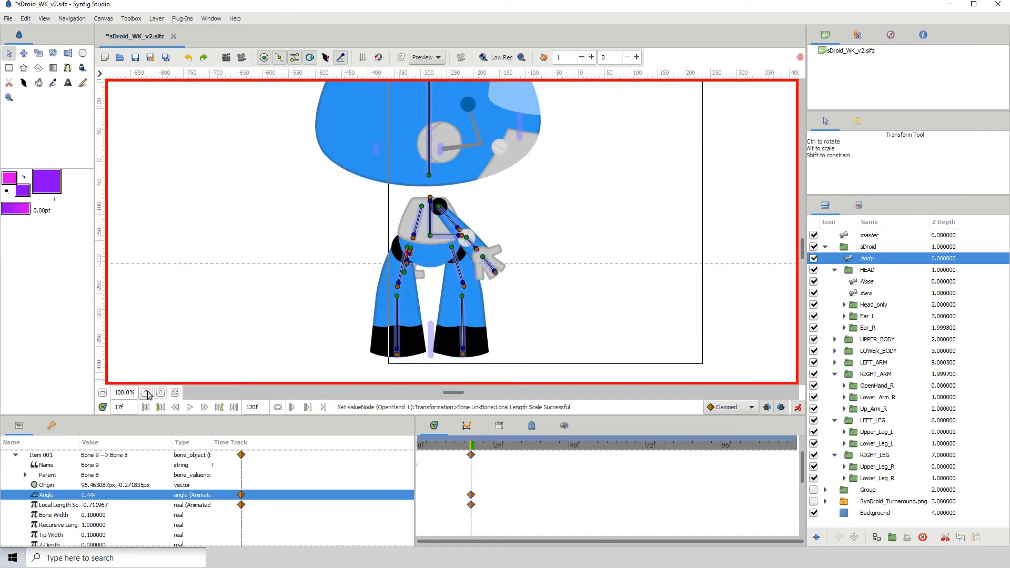
left_click(145, 393)
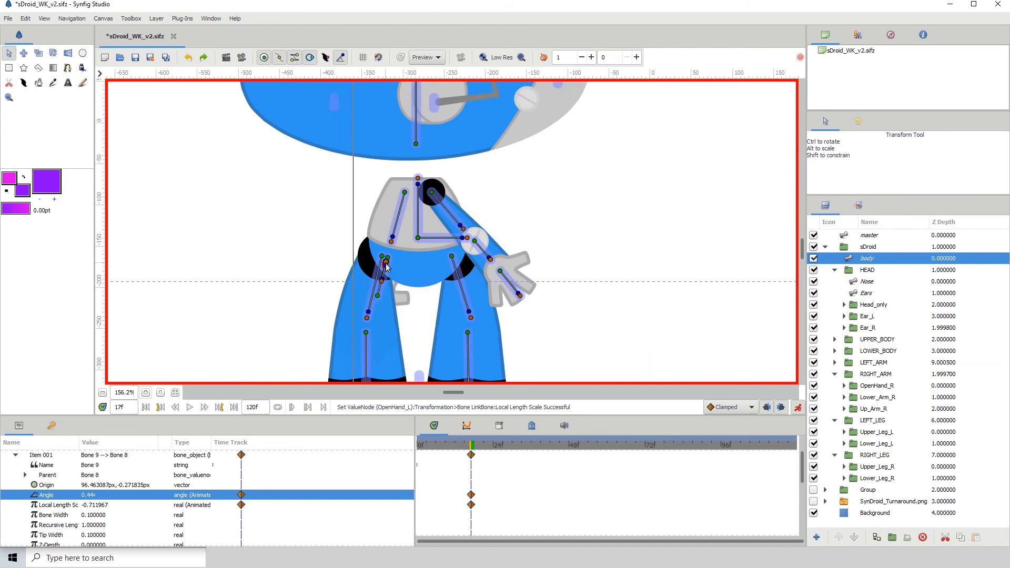
left_click(87, 504)
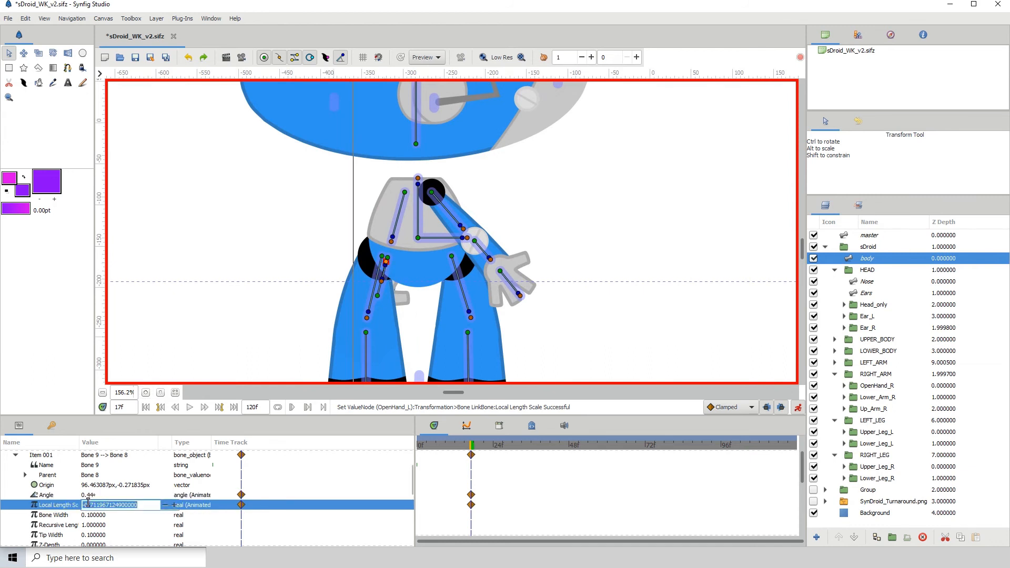
left_click(87, 505)
key("BackSpace")
key("Return")
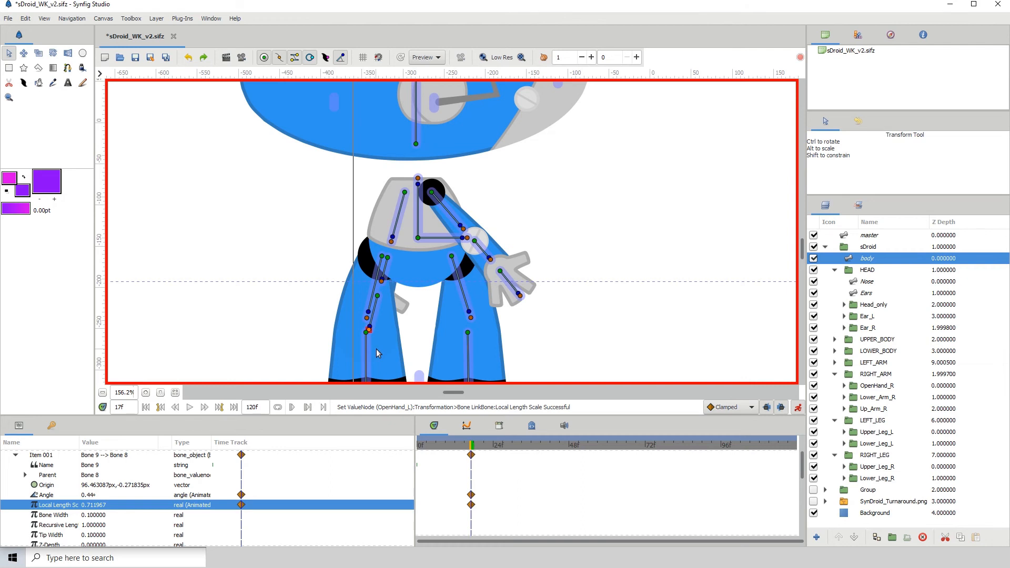
- Advance to frame 18 and set Bone 9's Local Length Scale to -0.711967
key("ctrl+period")
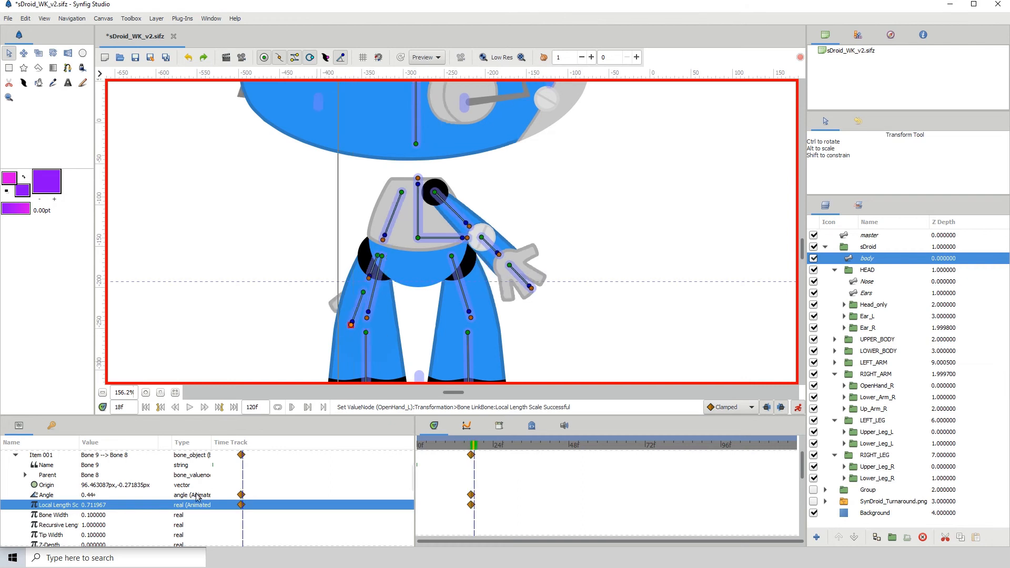
left_click(87, 507)
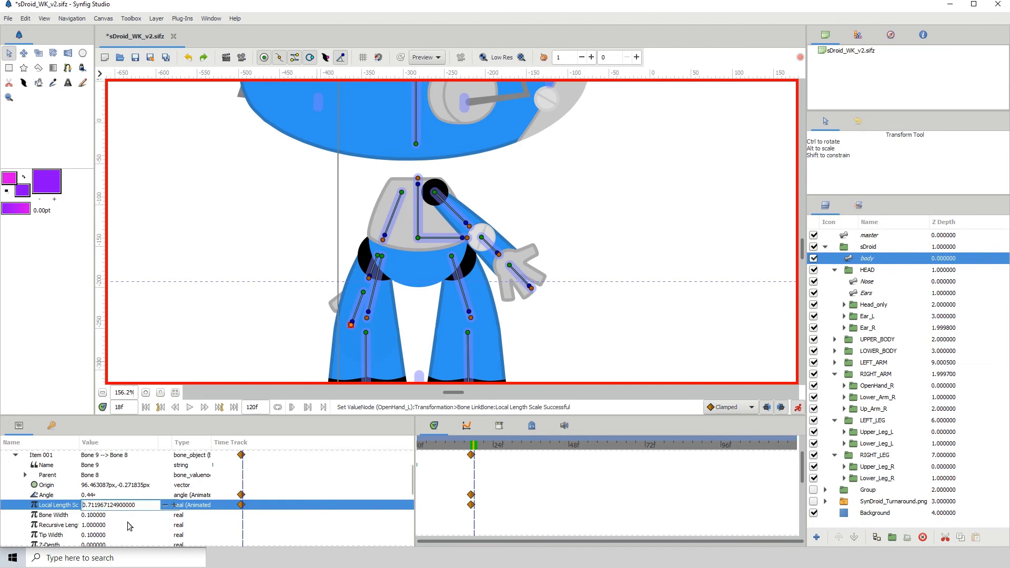
type("-")
key("Return")
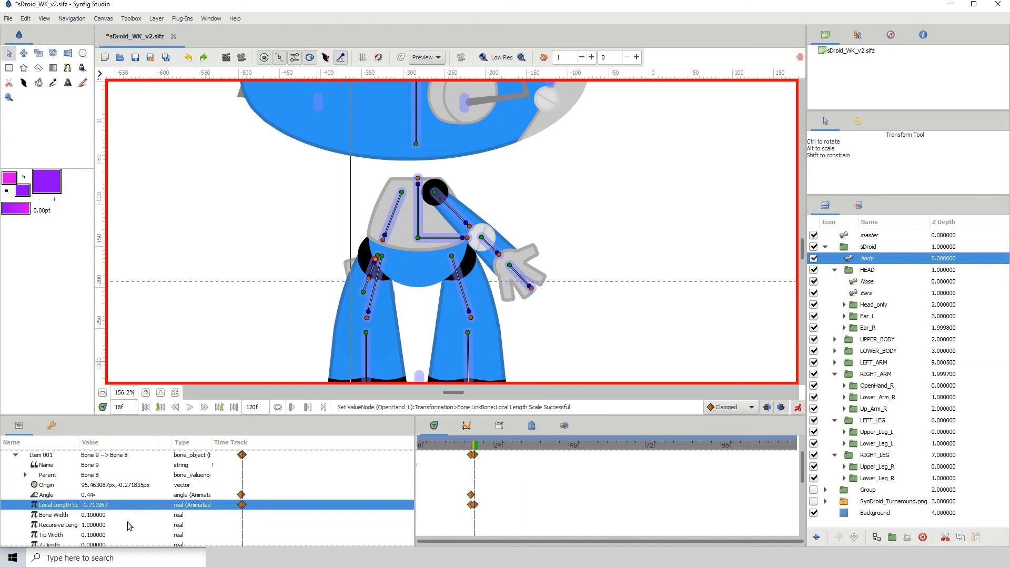
- Try to duplicate Bone 9's frame 17 Angle waypoint, and reapply the bone's existing angle at frame 17
right_click(472, 496)
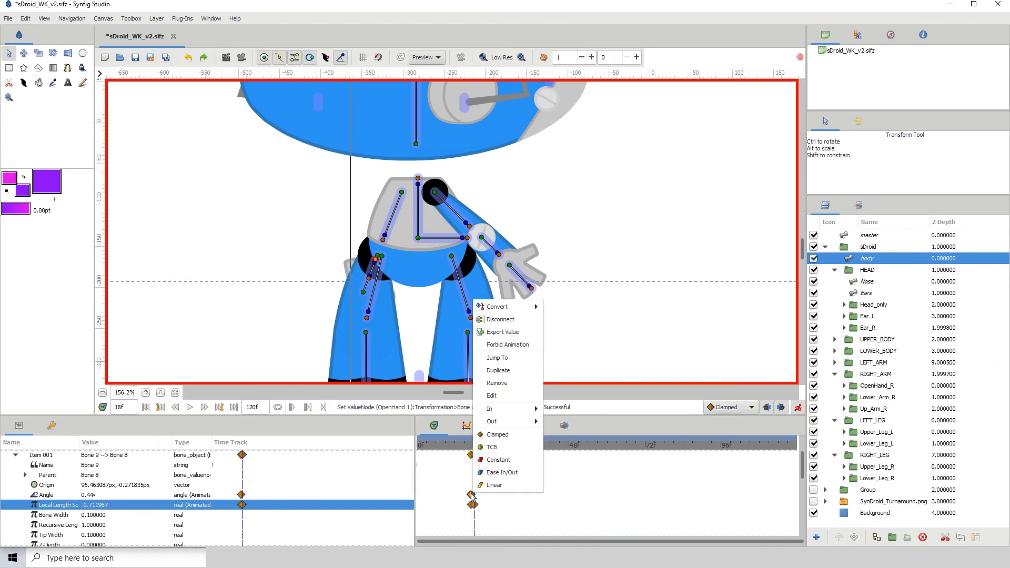
left_click(527, 371)
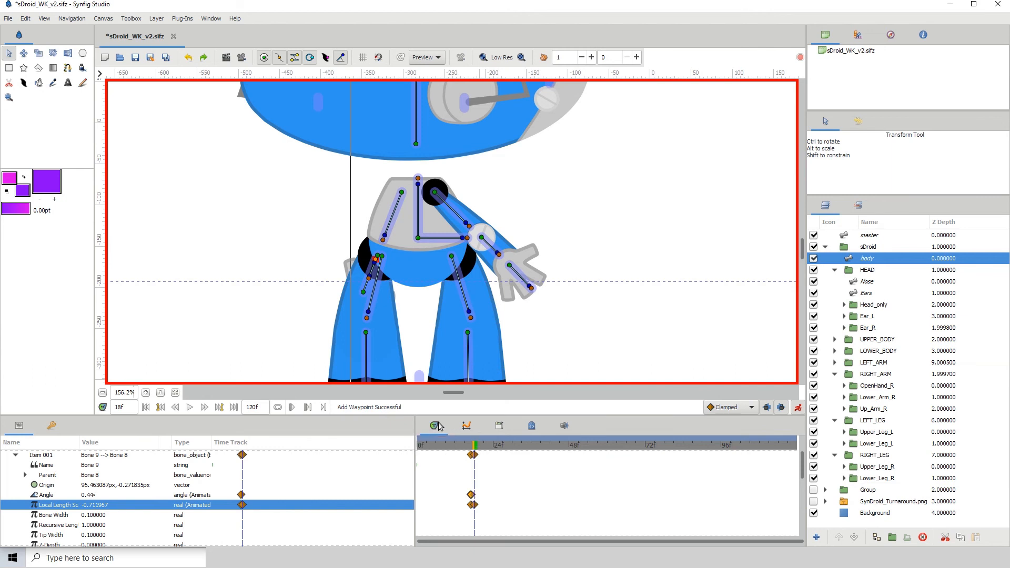
left_click(472, 446)
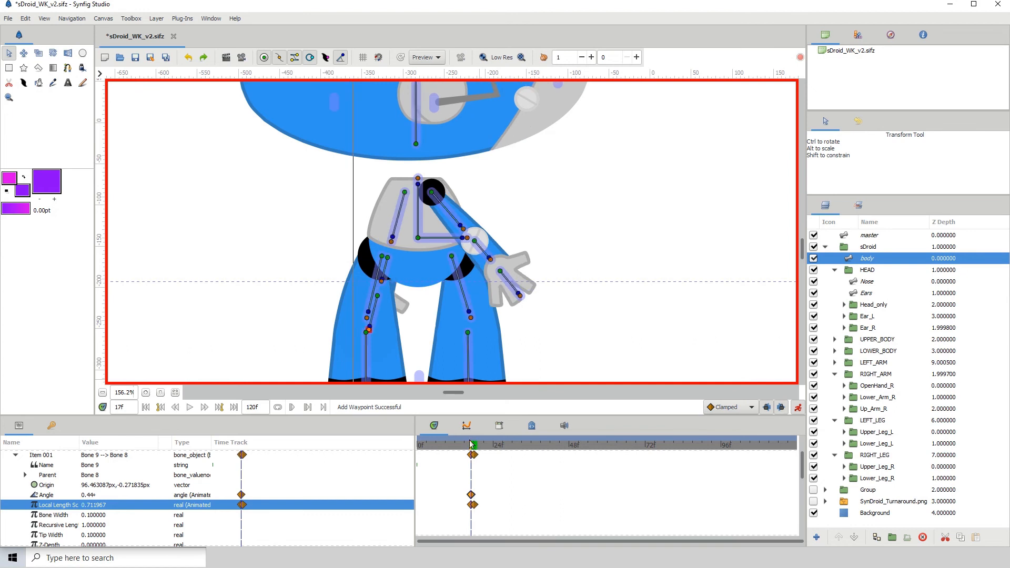
left_click(370, 327)
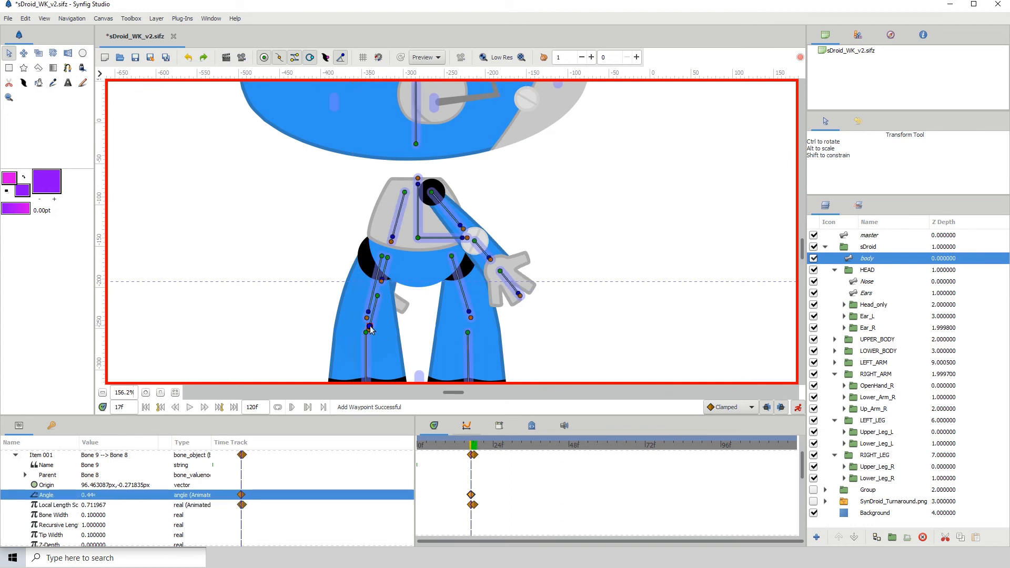
left_click(371, 329)
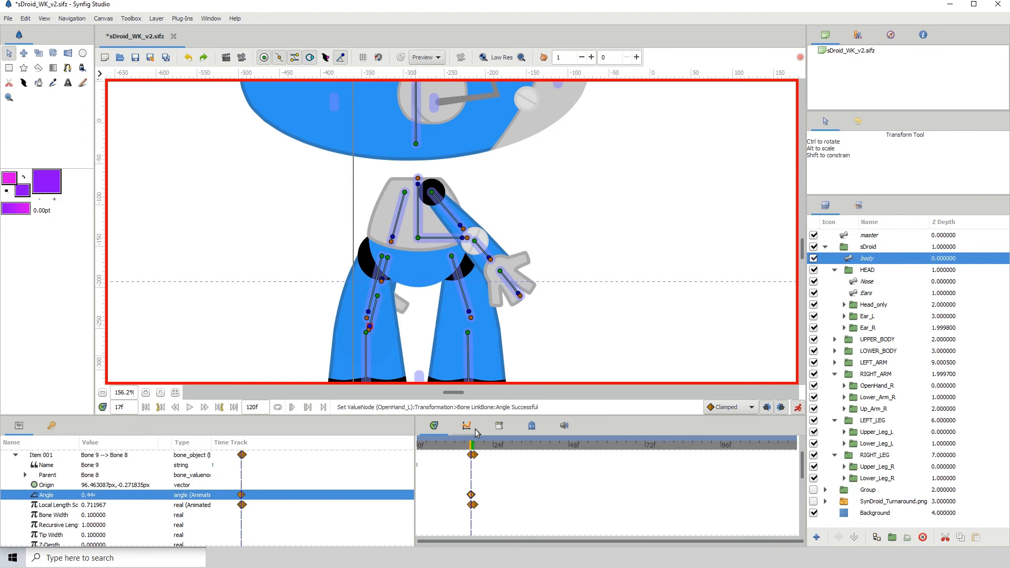
- Duplicate Bone 9's frame 17 Angle waypoint to frame 18 and rotate the left hand there to about 181.26°
key("ctrl+period")
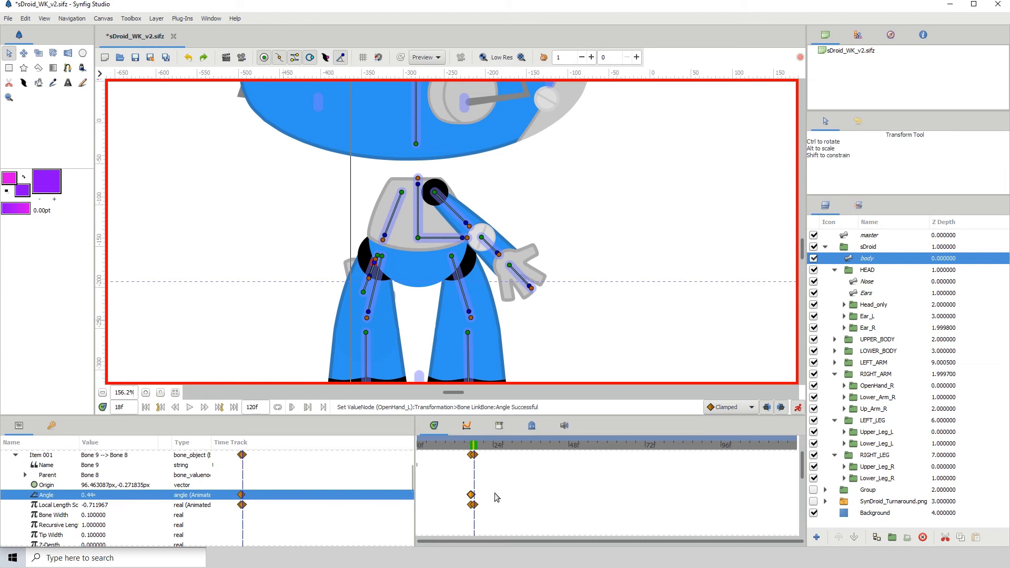
right_click(471, 496)
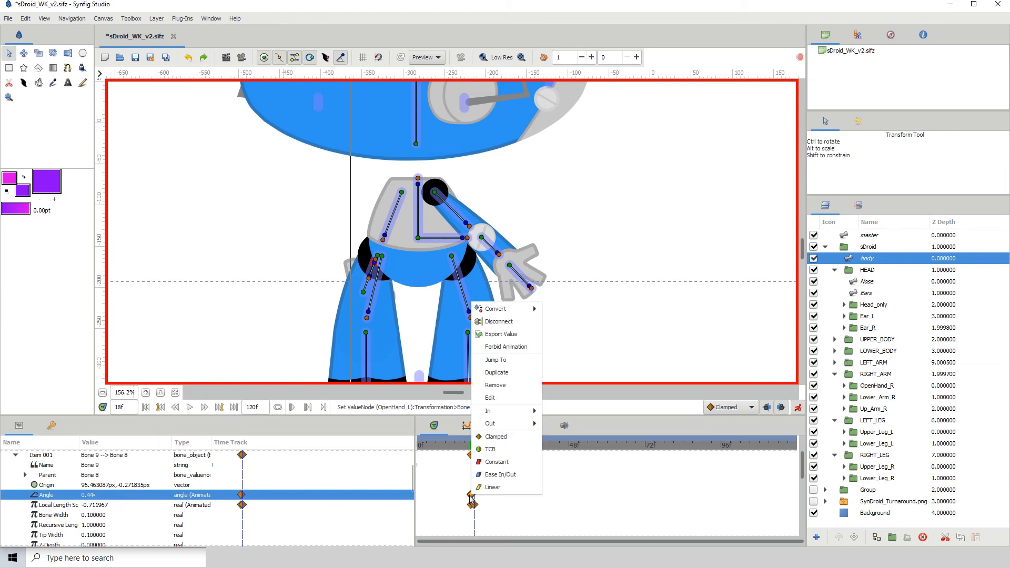
left_click(511, 372)
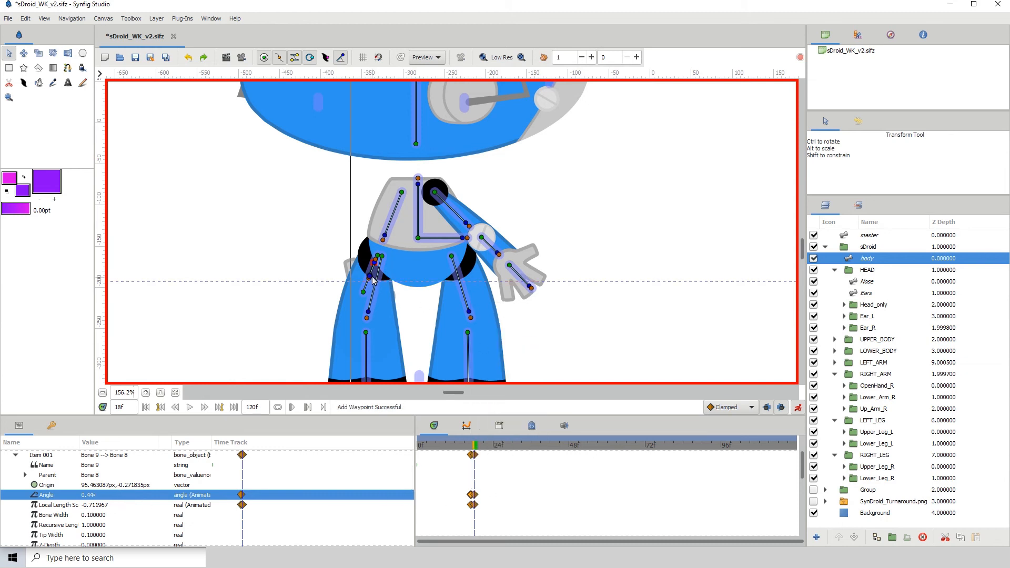
left_click_drag(370, 276, 356, 316)
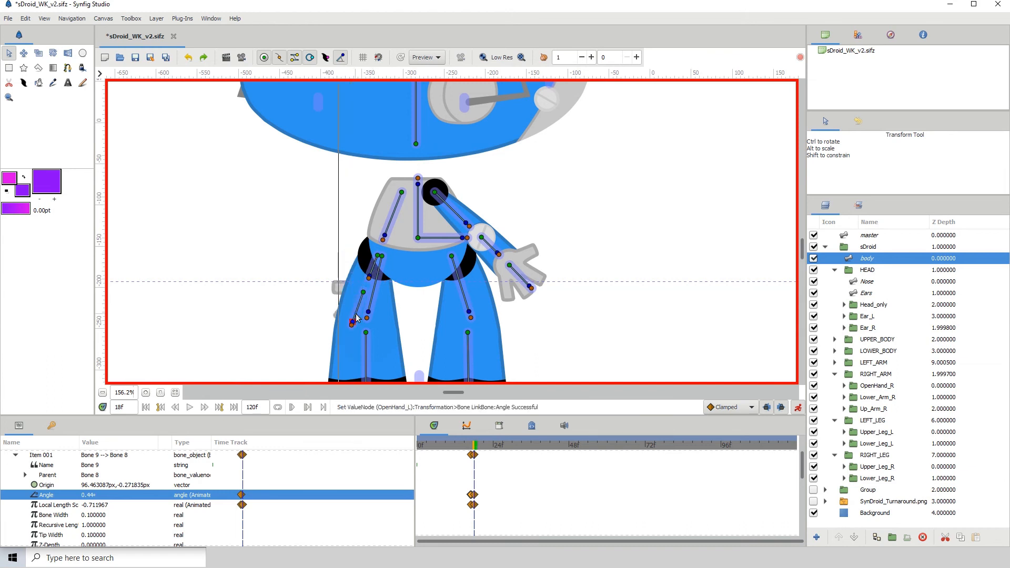
- Review the left hand's flip and the arm motion from frame 17 through frame 26
left_click(471, 446)
left_click_drag(472, 448, 500, 442)
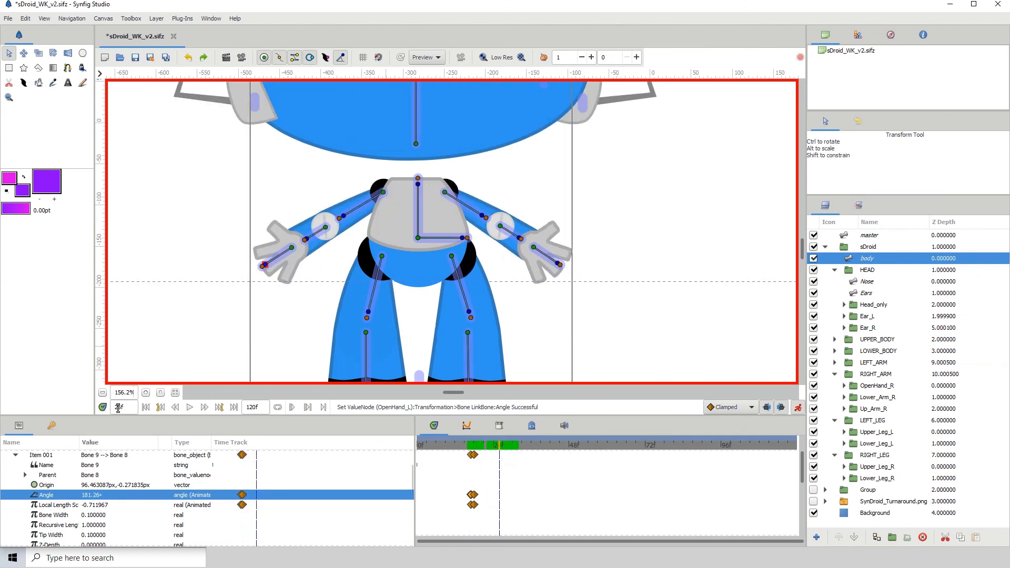
left_click(102, 393)
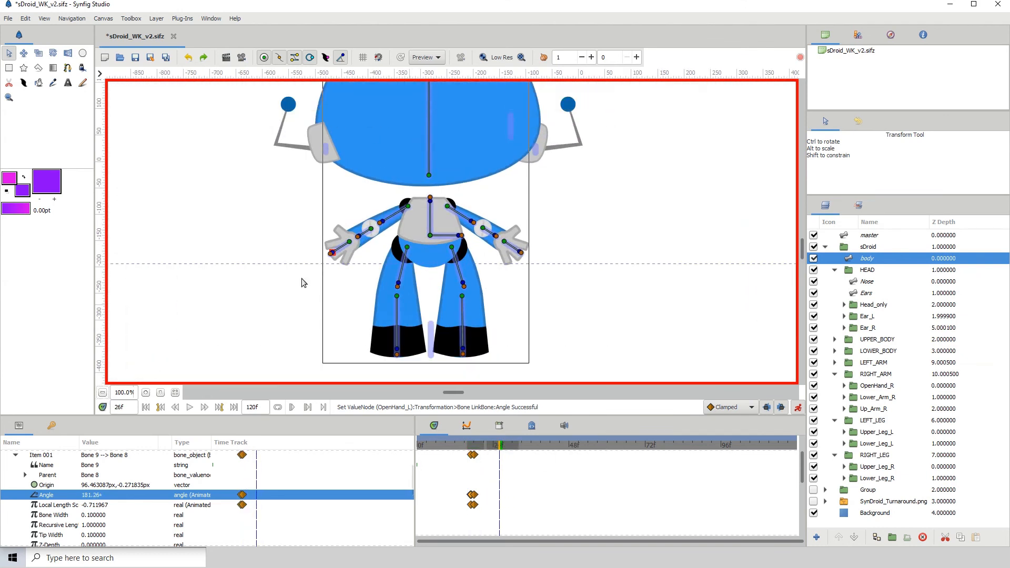
left_click_drag(334, 261, 322, 283)
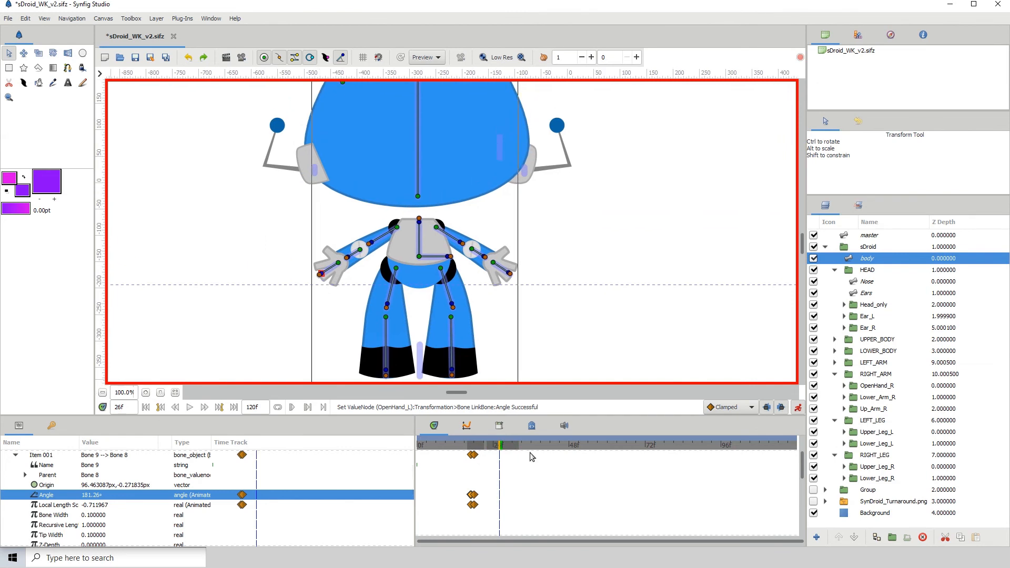
- At frame 24, nudge the left arm's shoulder joint slightly inward toward the torso
mouse_move(500, 448)
left_mouse_down()
mouse_move(509, 447)
mouse_move(465, 448)
mouse_move(496, 448)
left_mouse_up()
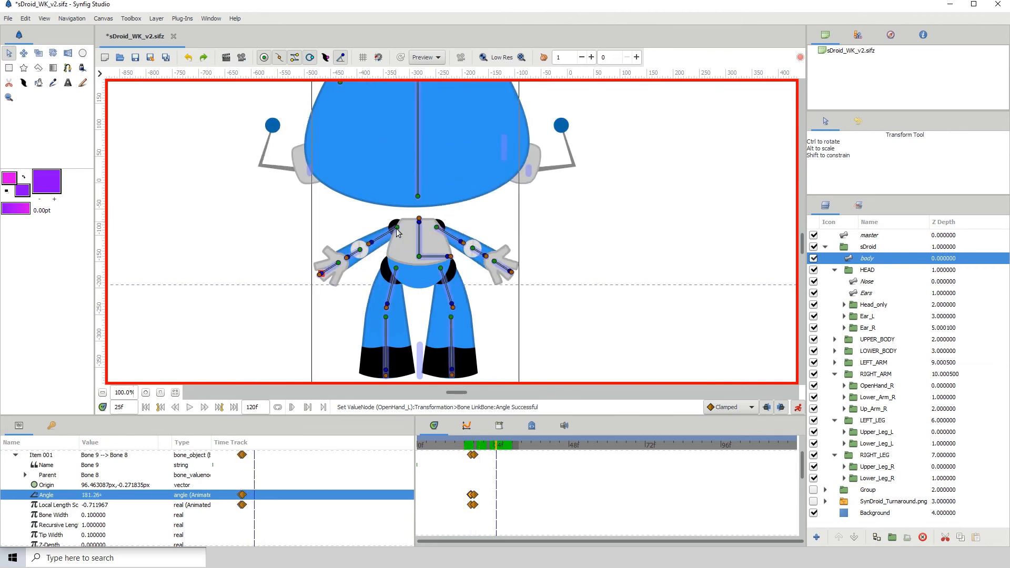
left_click(502, 448)
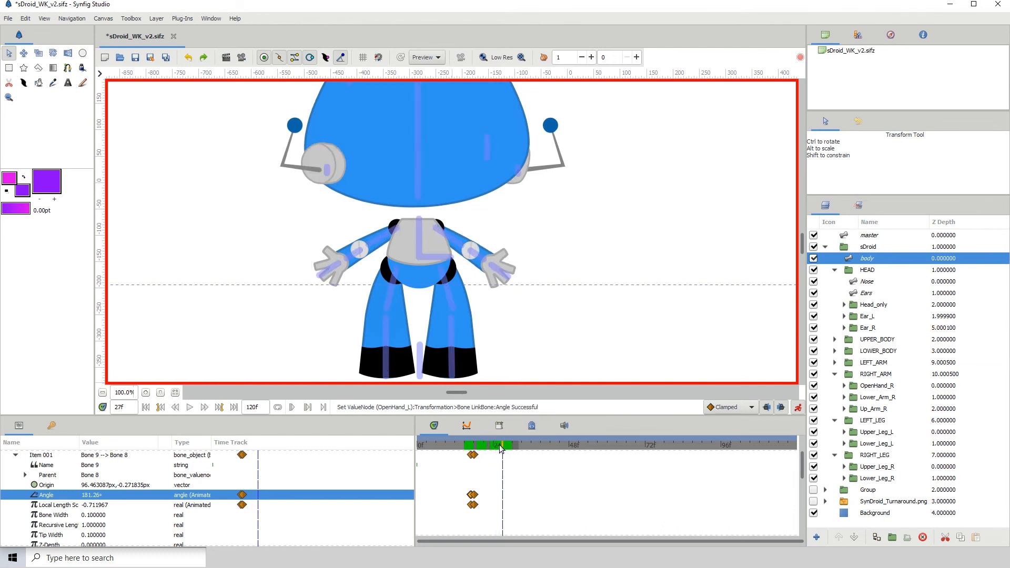
left_click(493, 448)
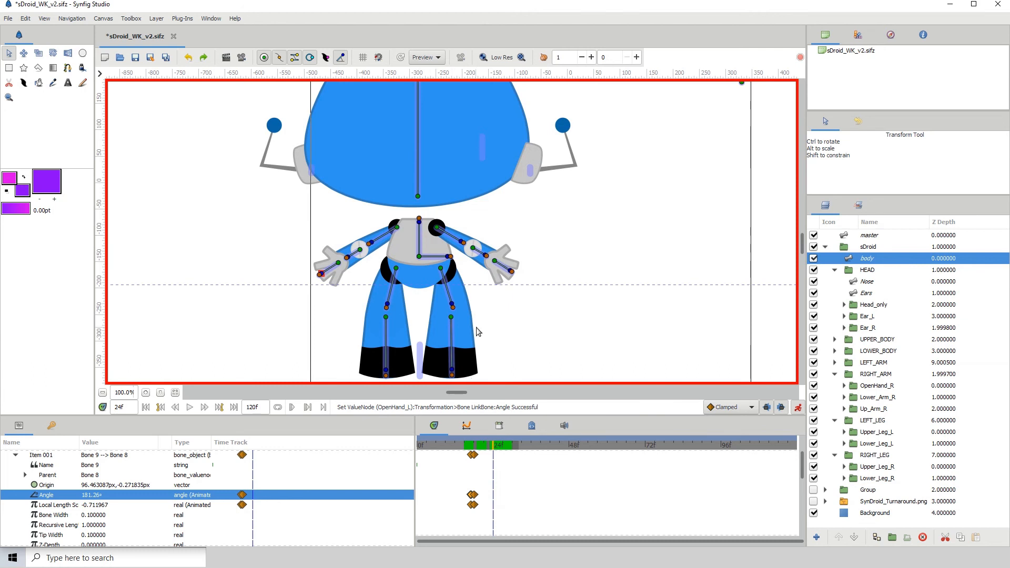
key("ctrl+period")
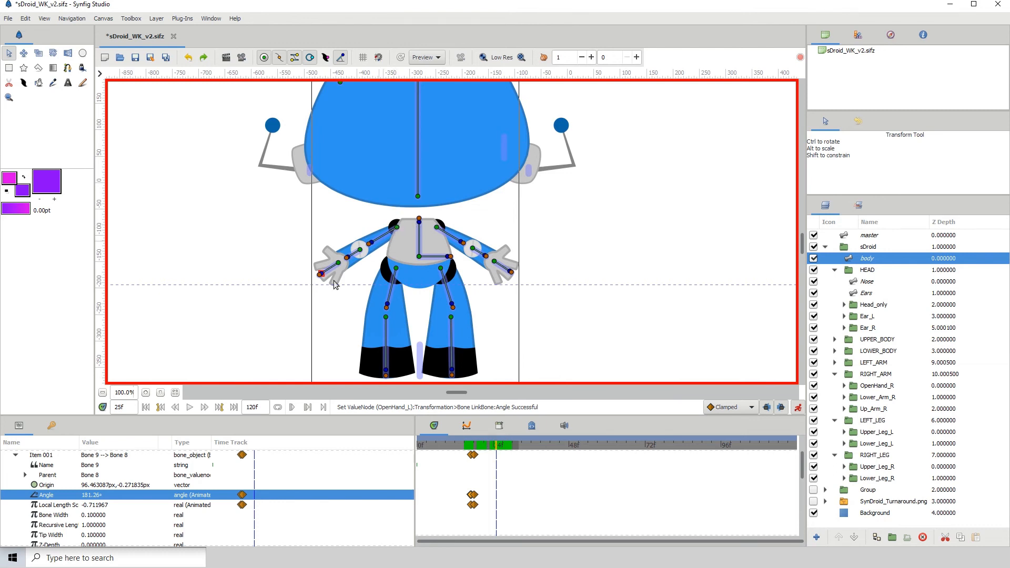
left_click(146, 393)
left_click(146, 394)
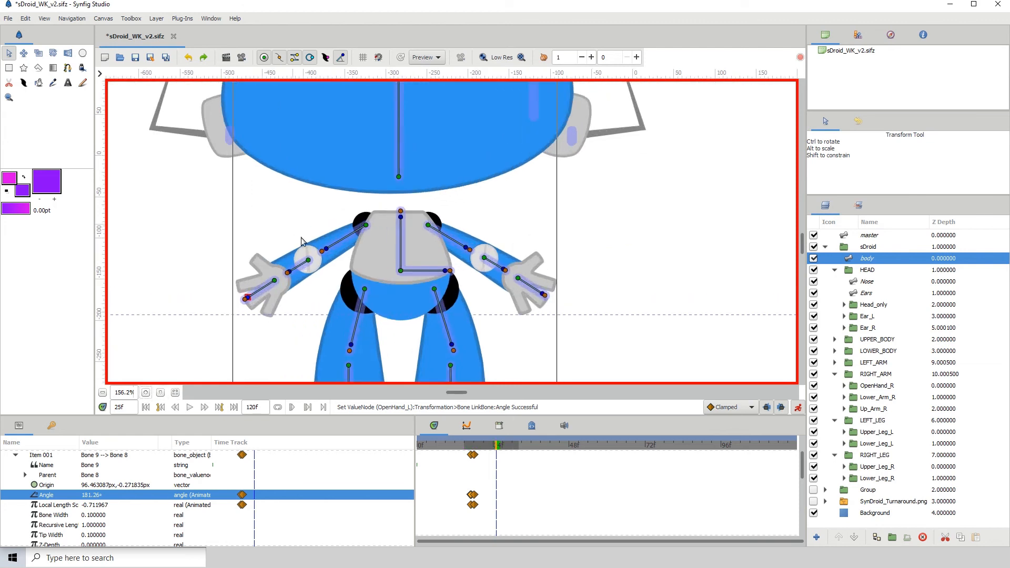
left_click_drag(310, 244, 322, 266)
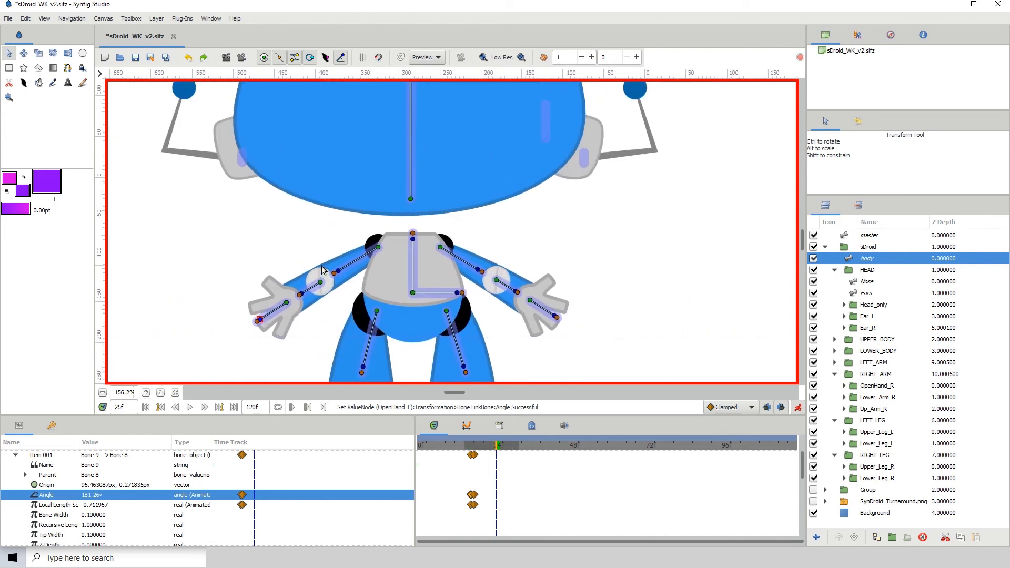
left_click(378, 247)
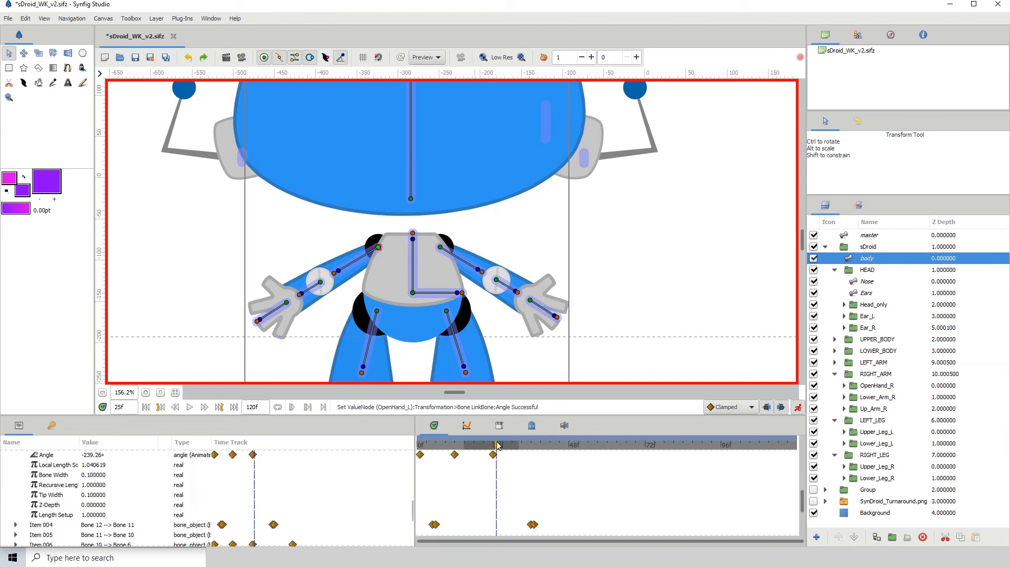
left_click(493, 446)
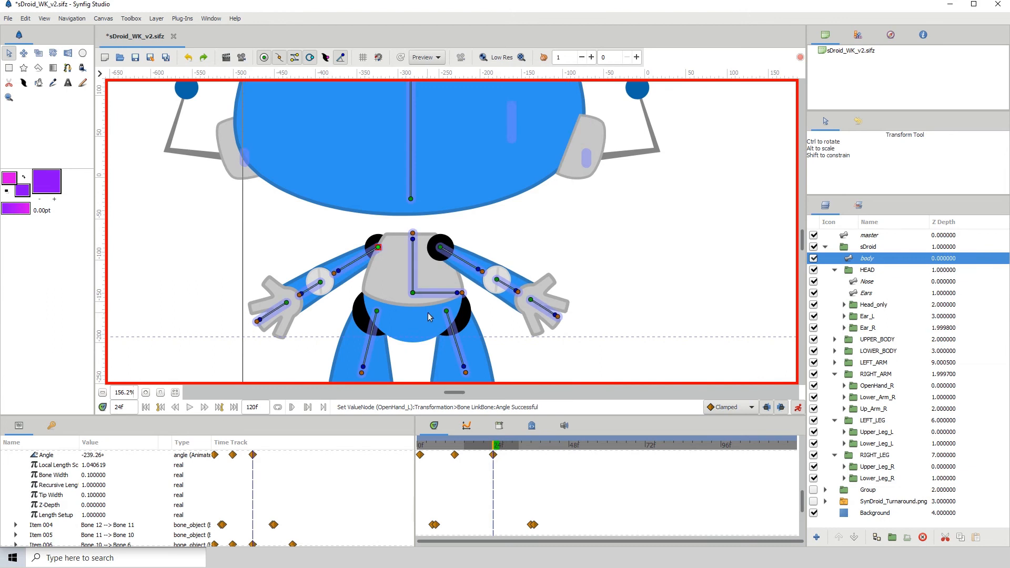
key("Right")
key("Right")
key("Right")
key("Right")
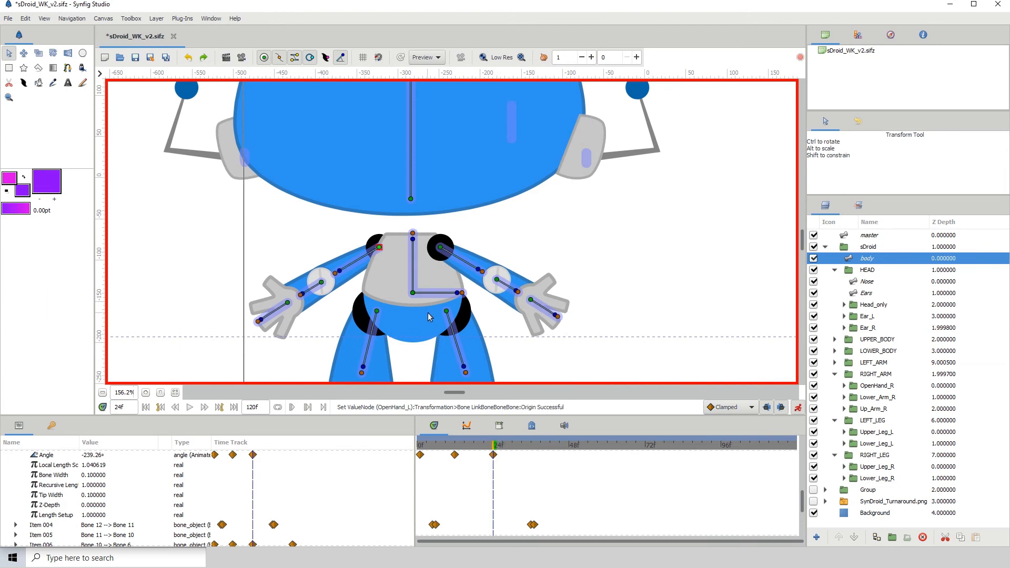
key("Right")
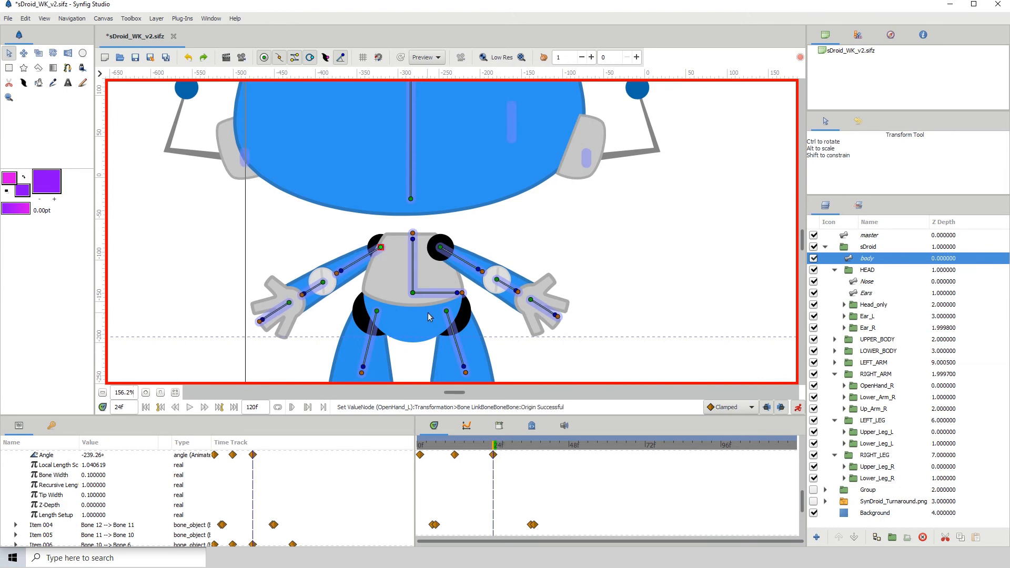
- Fine-tune the left shoulder joint's Origin at frame 24 to about 45.88 px, 38.32 px, and compare the arm positions on frames 24 to 27
left_click(500, 446)
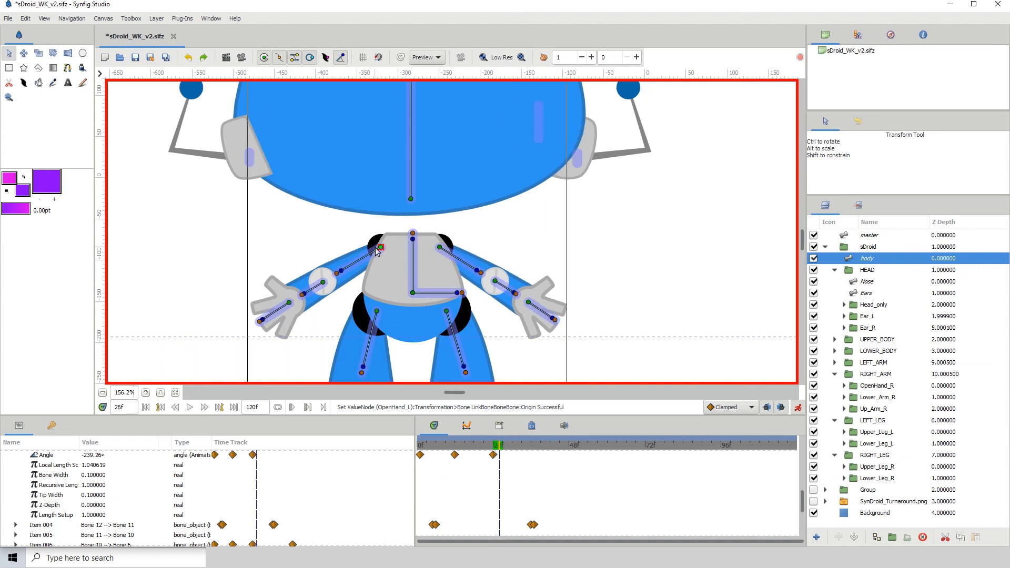
left_click(381, 246)
left_click(494, 445)
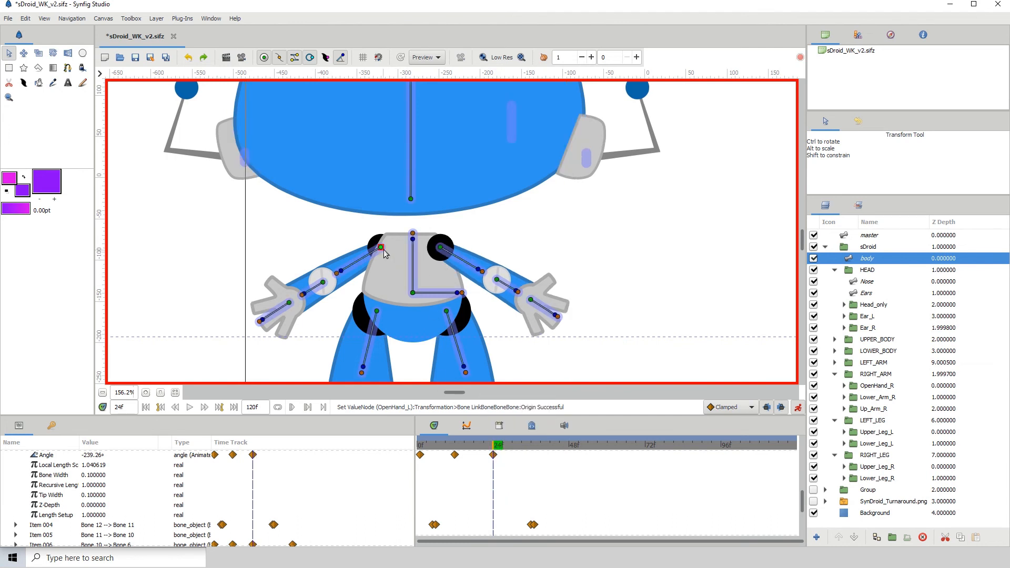
left_click(382, 247)
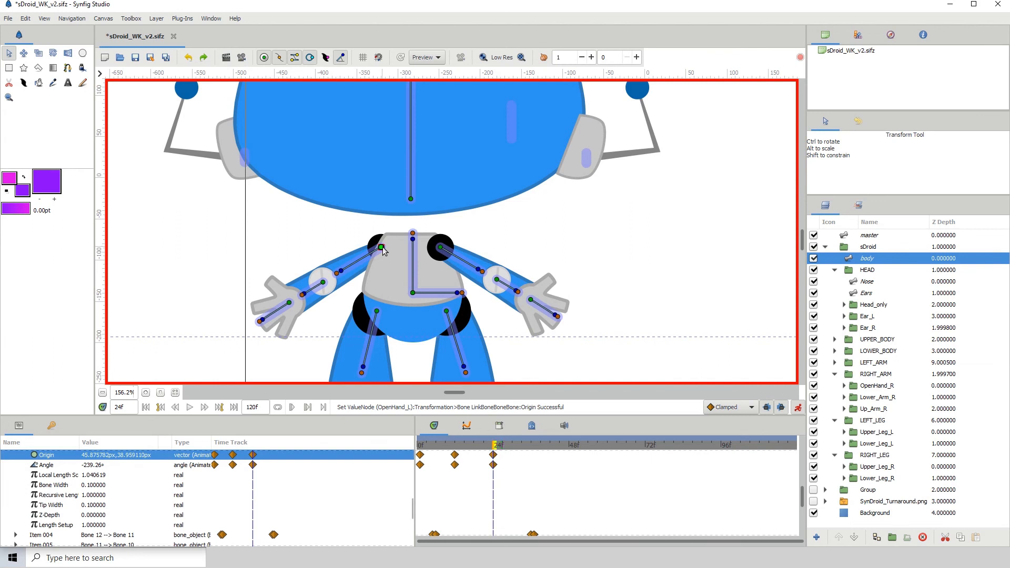
left_click(502, 446)
left_click(502, 447)
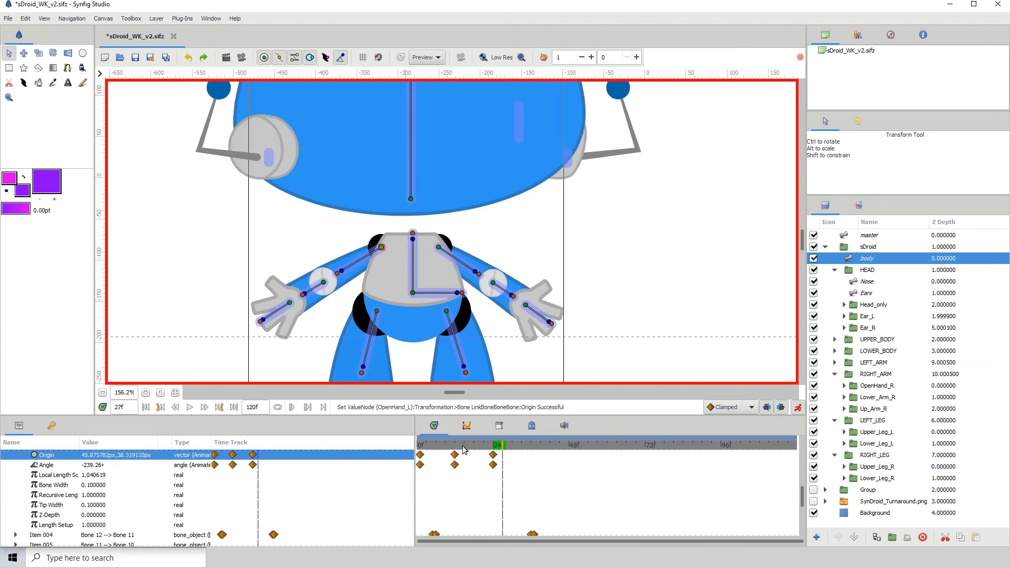
left_click_drag(502, 451, 492, 450)
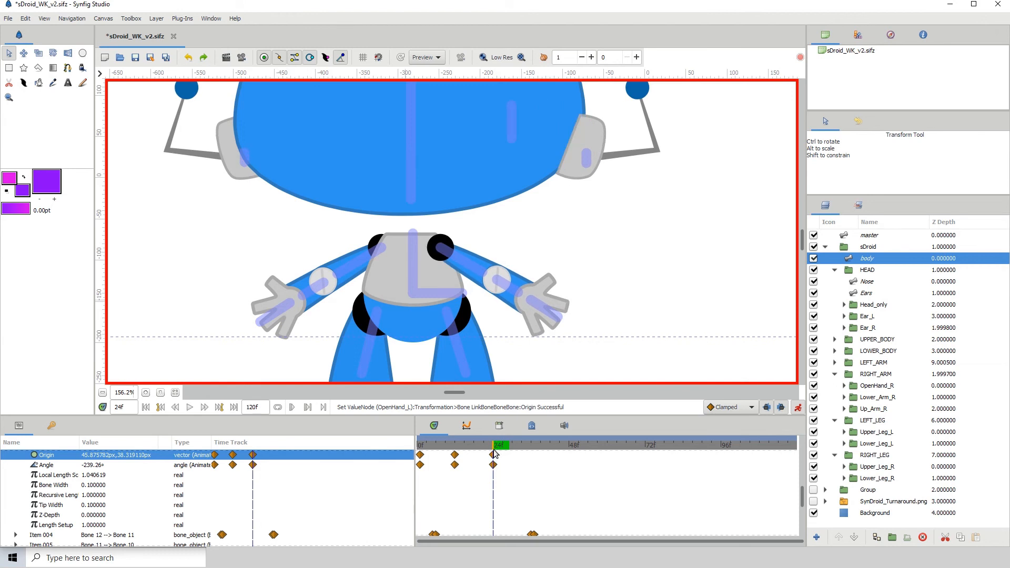
left_click_drag(494, 453, 497, 454)
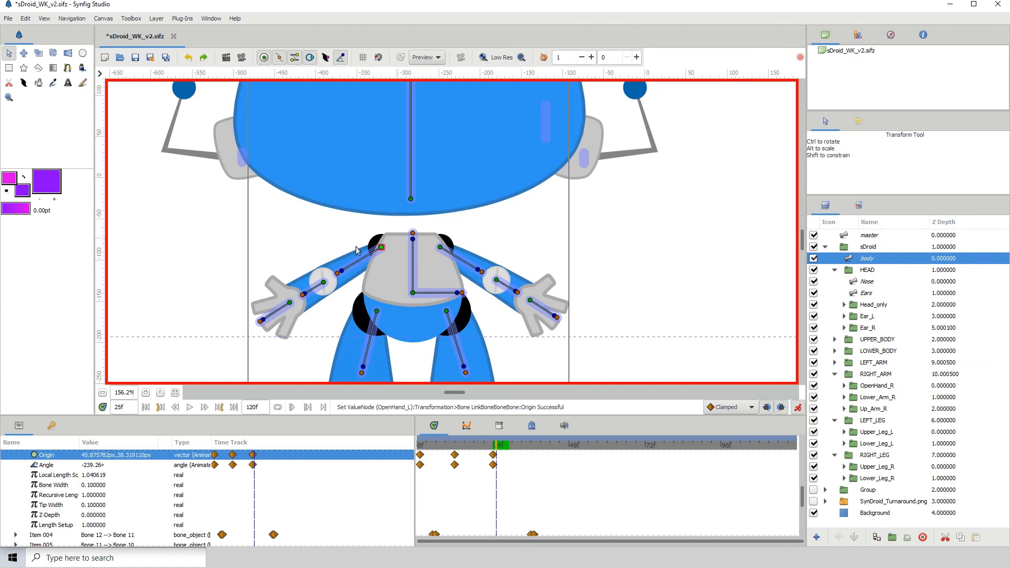
left_click(102, 393)
left_click(102, 392)
left_click(103, 392)
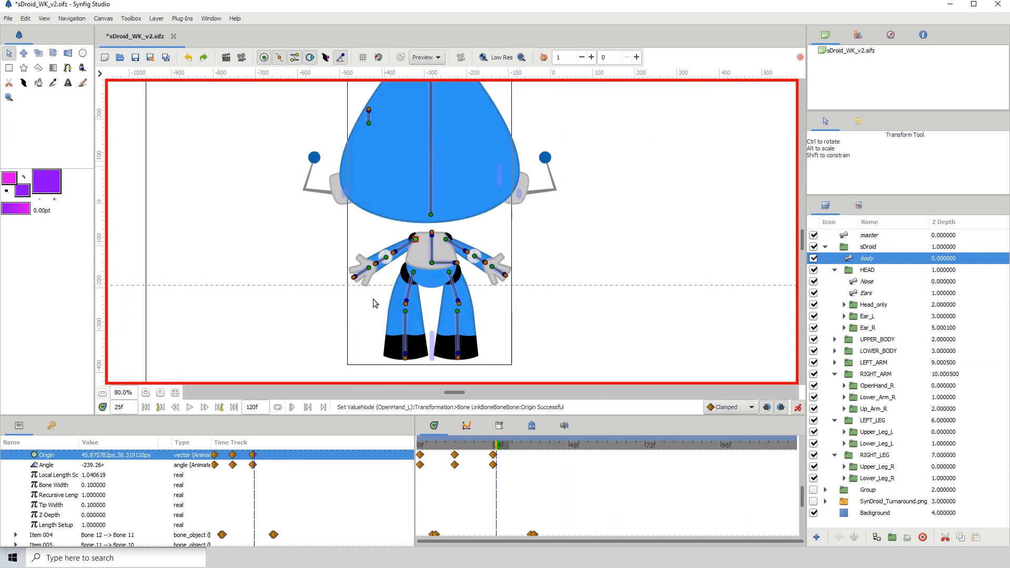
left_click(146, 393)
left_click(147, 393)
left_click(146, 393)
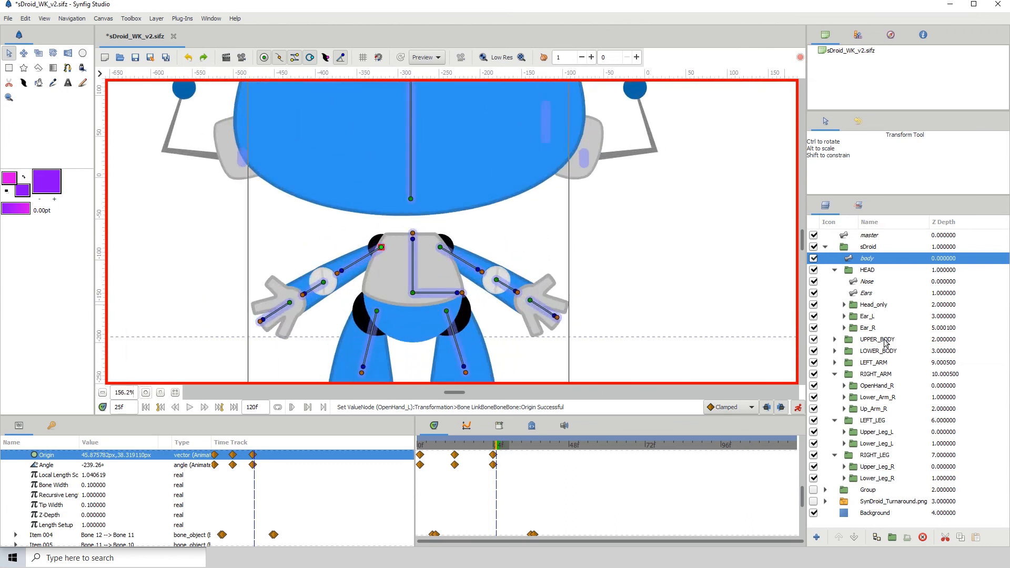
- Toggle the LEFT_ARM group's visibility at frame 25 to check which arm it controls and how it overlaps the torso
left_click(874, 364)
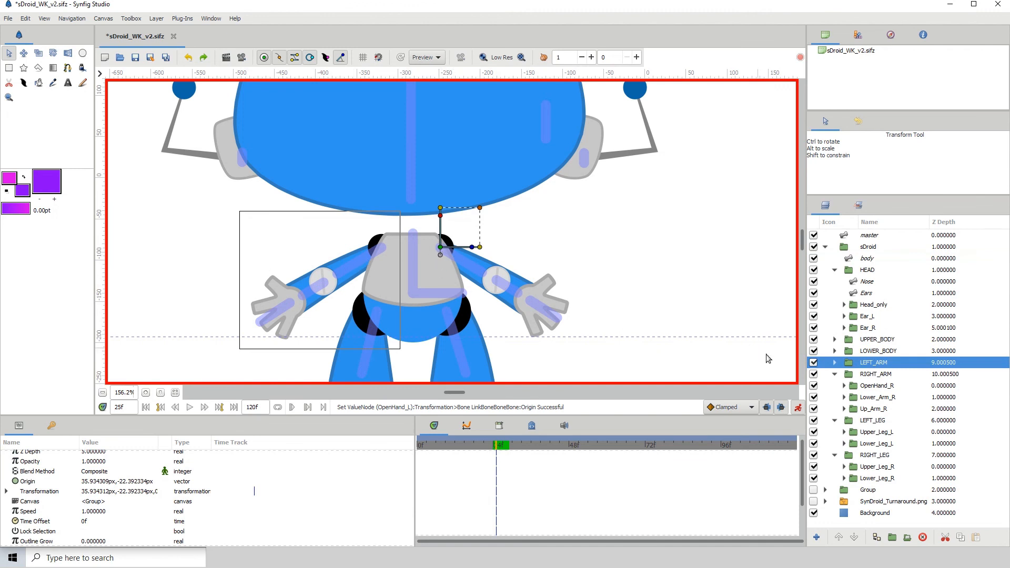
left_click(814, 363)
left_click(813, 363)
left_click(813, 363)
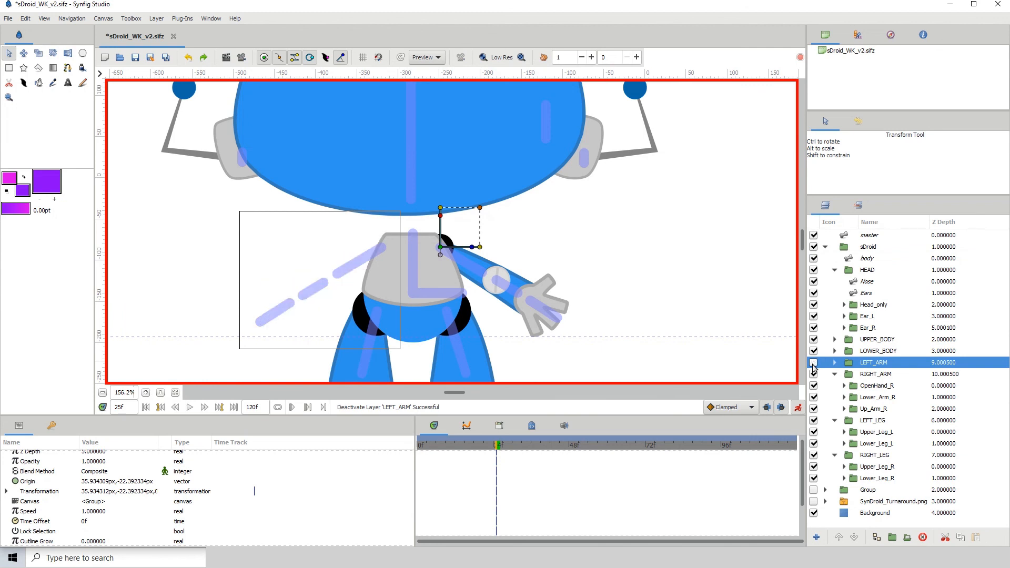
left_click(813, 363)
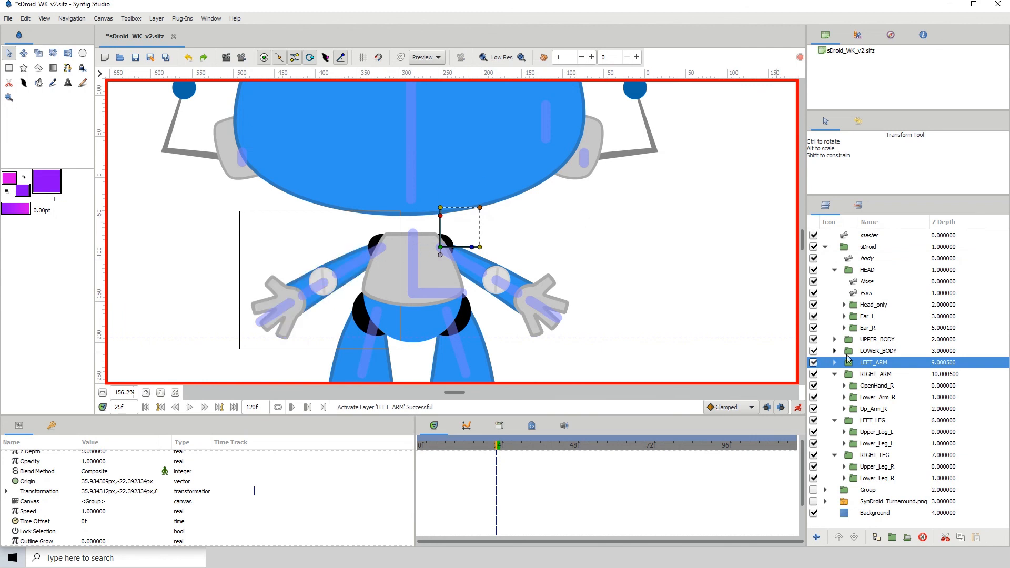
left_click(813, 362)
left_click(813, 363)
left_click(814, 363)
left_click(813, 363)
left_click(813, 363)
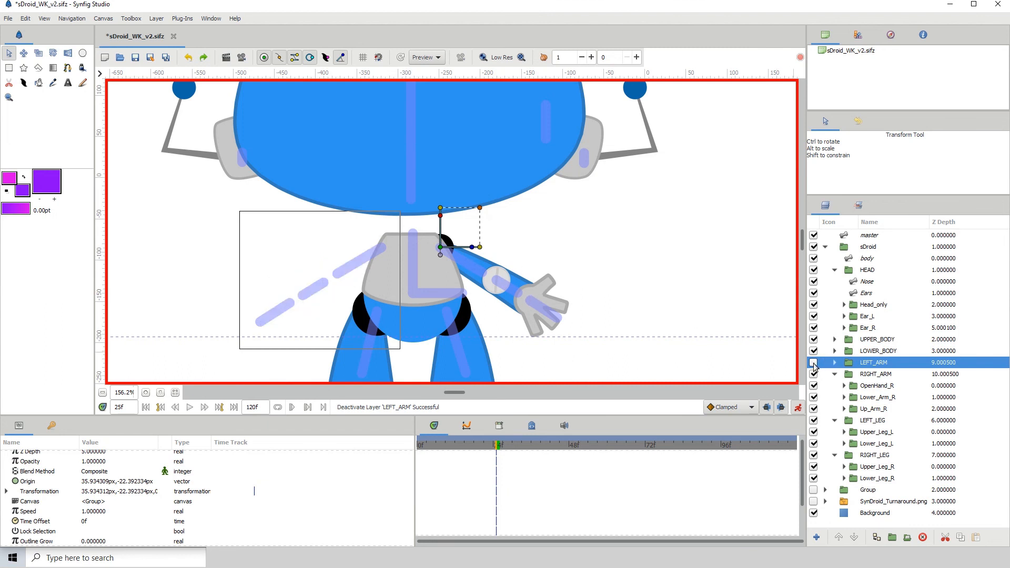
left_click(813, 363)
left_click(813, 363)
left_click(814, 363)
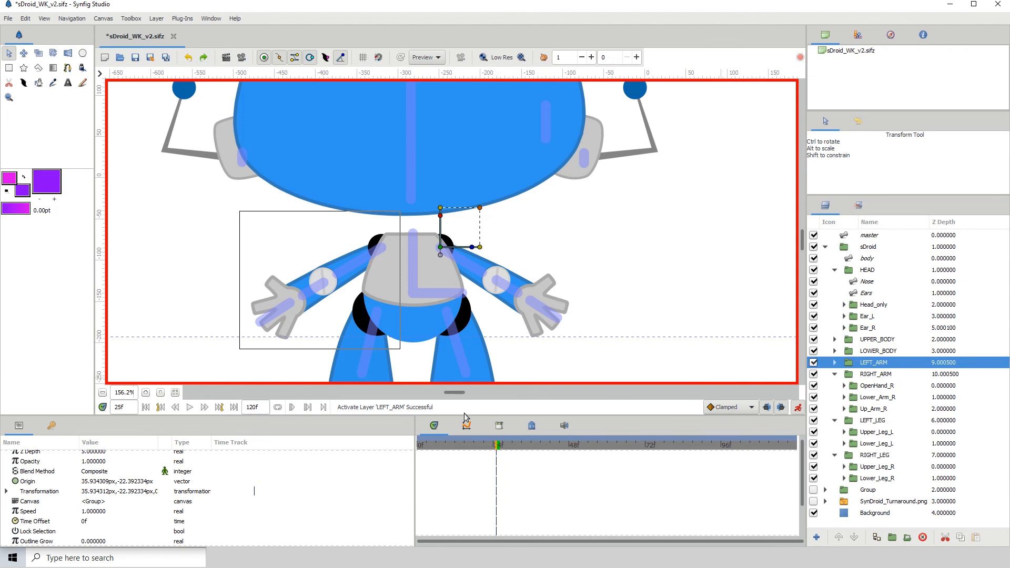
- Keyframe the LEFT_ARM group's Z Depth at 5 on frame 25
scroll(153, 505, "up", 1)
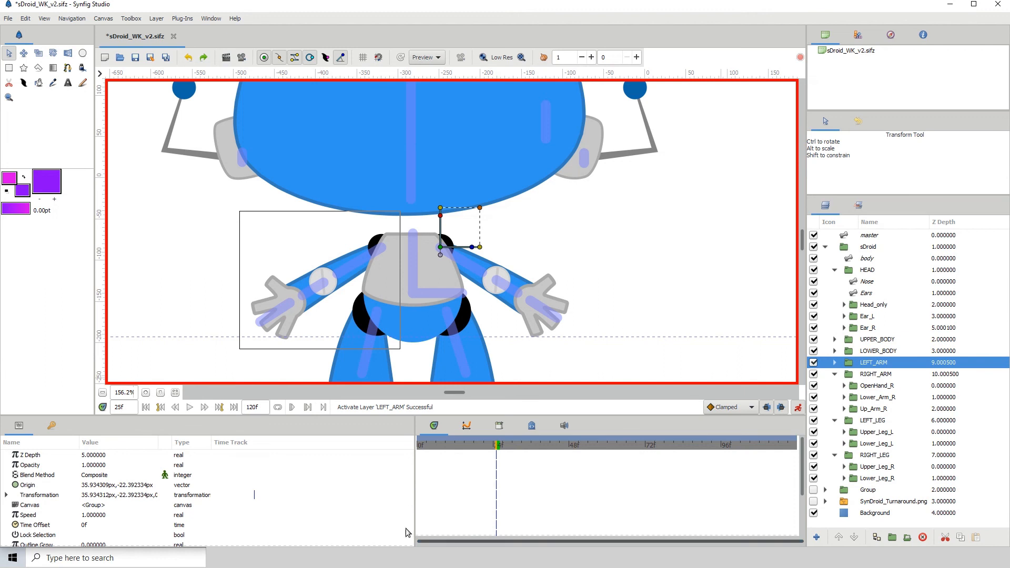
left_click(84, 456)
left_click(85, 456)
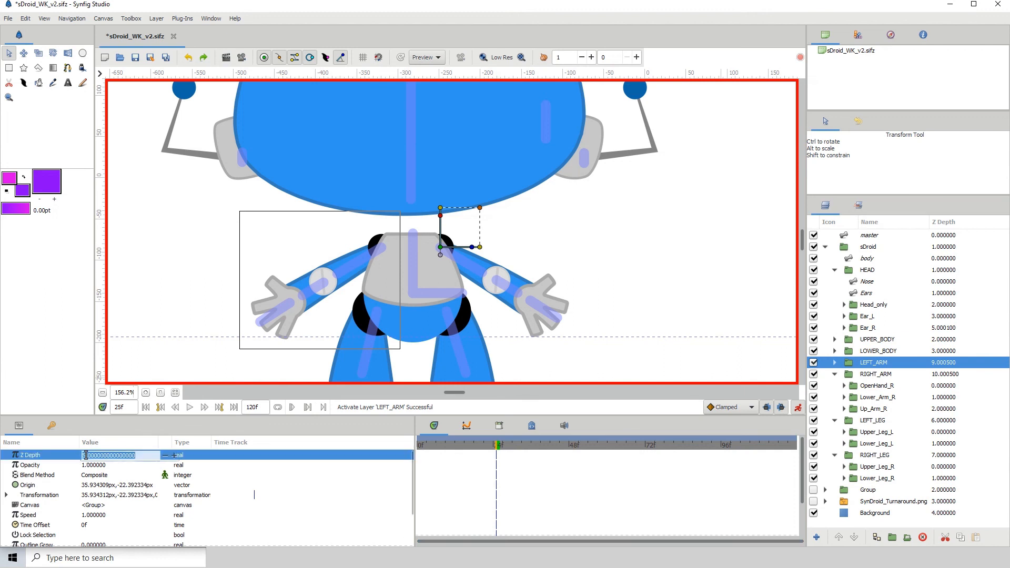
type("0")
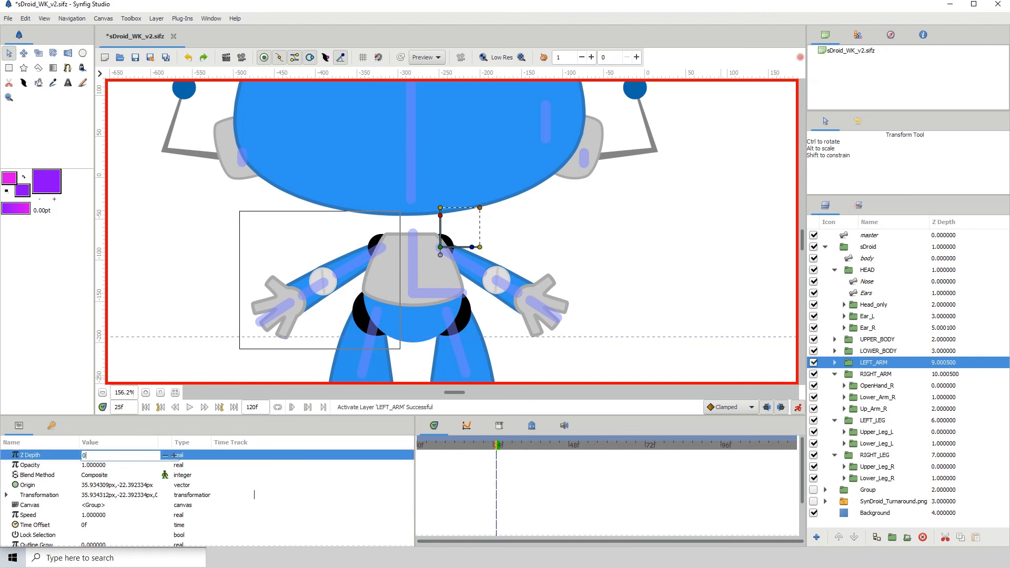
key("Return")
left_click(86, 455)
type("5")
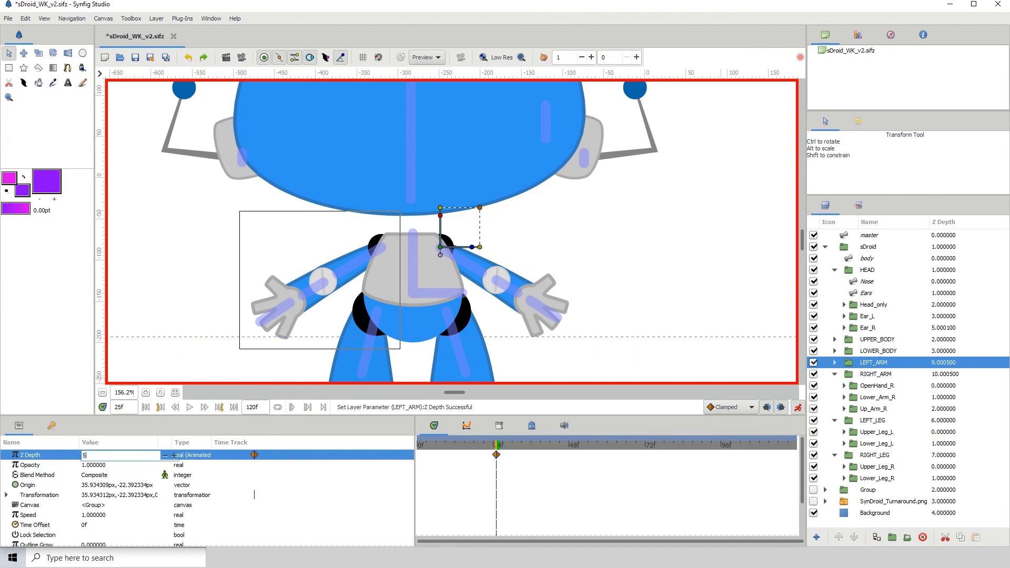
key("Return")
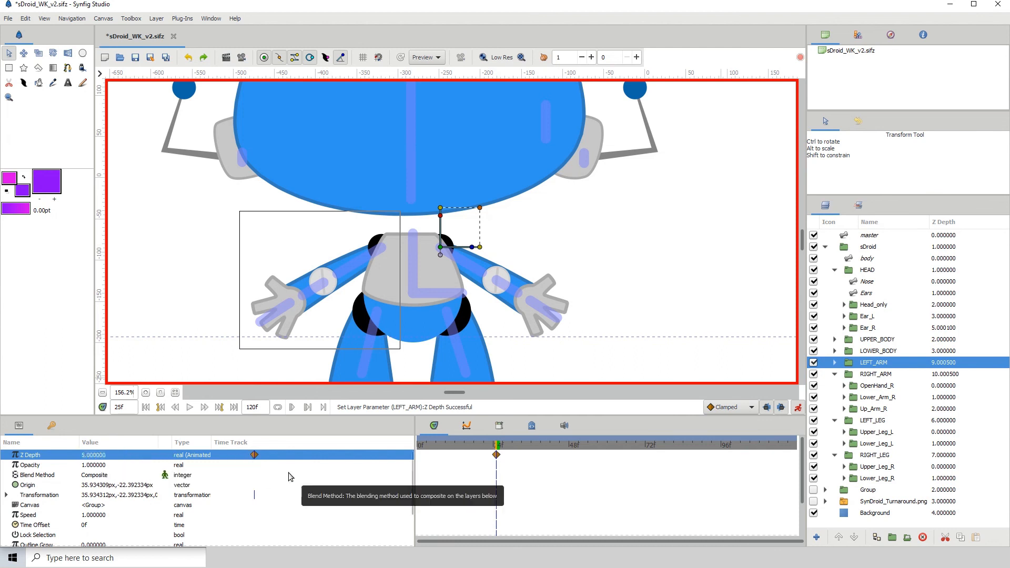
- Advance to frame 26 and keyframe the LEFT_ARM group's Z Depth at -3
key("ctrl+period")
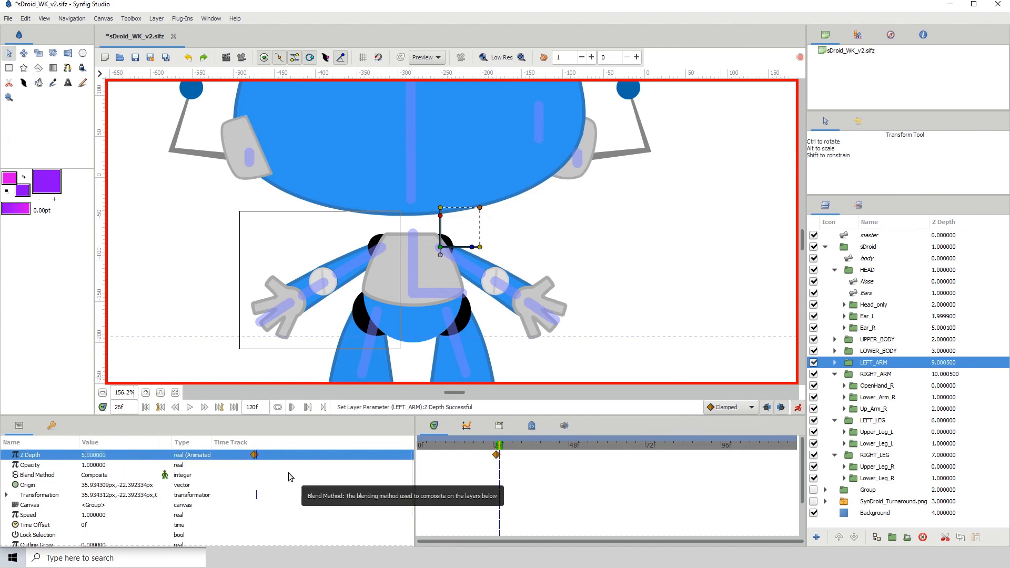
left_click(88, 455)
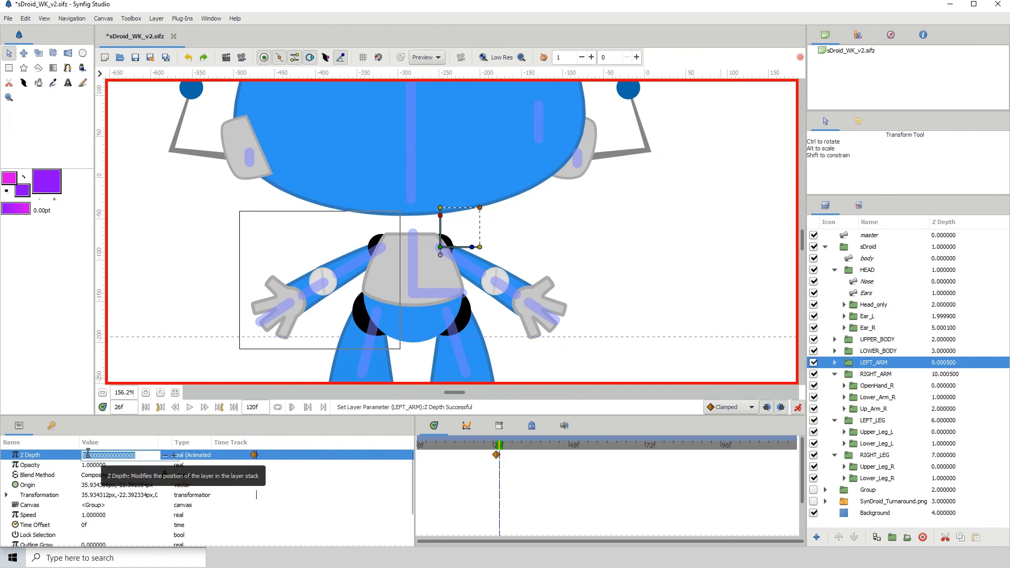
type("-3")
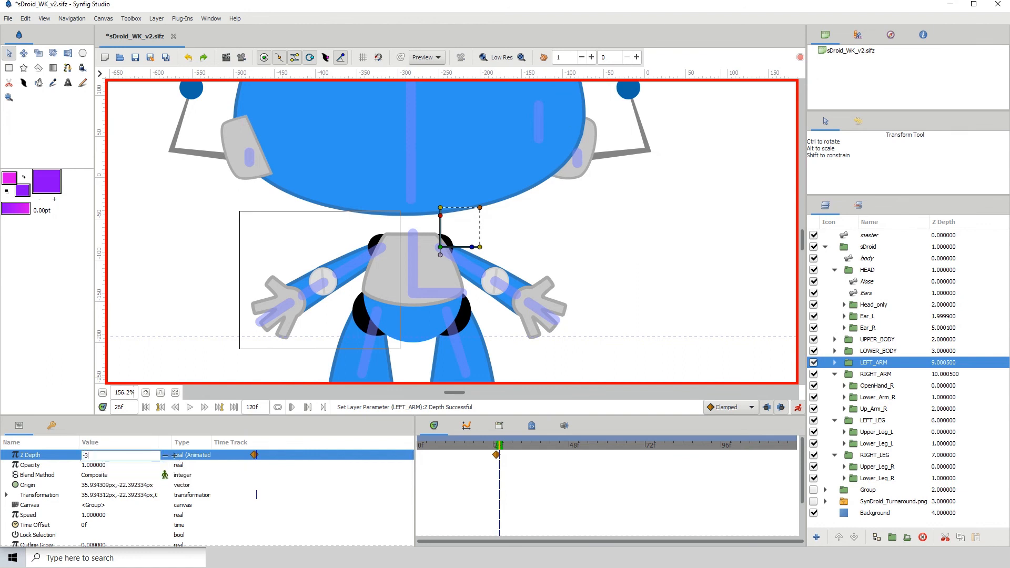
key("Return")
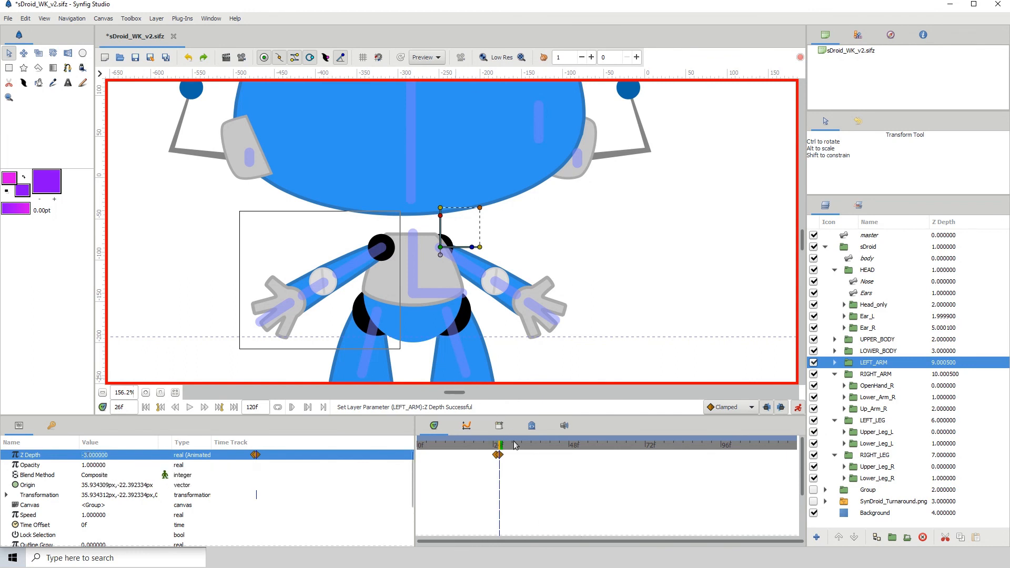
- Try shifting the left shoulder joint's Origin to about 45.88 px, -12.88 px at frame 44, moving its keyframe to frame 48
left_click_drag(500, 449, 572, 448)
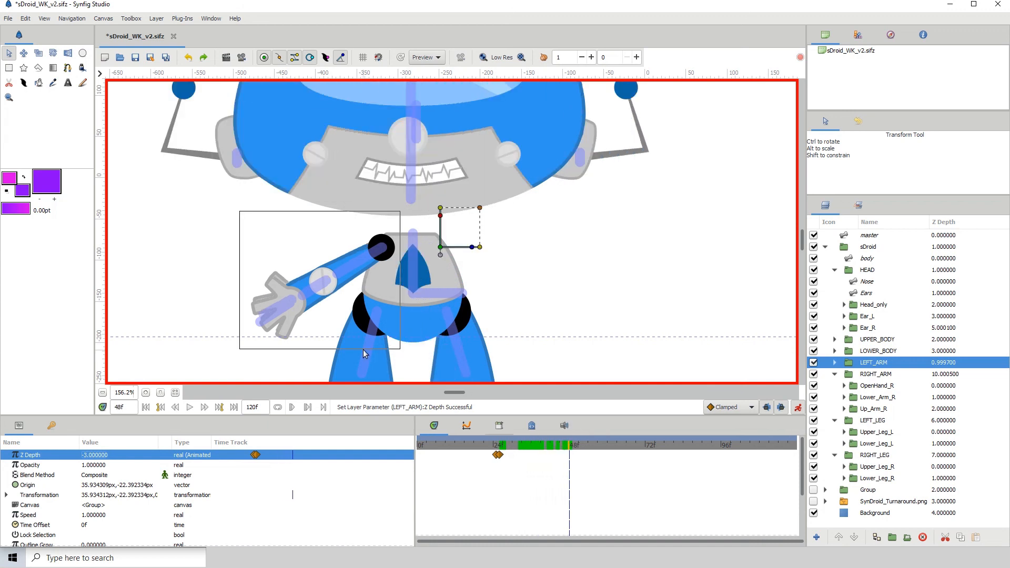
left_click(567, 448)
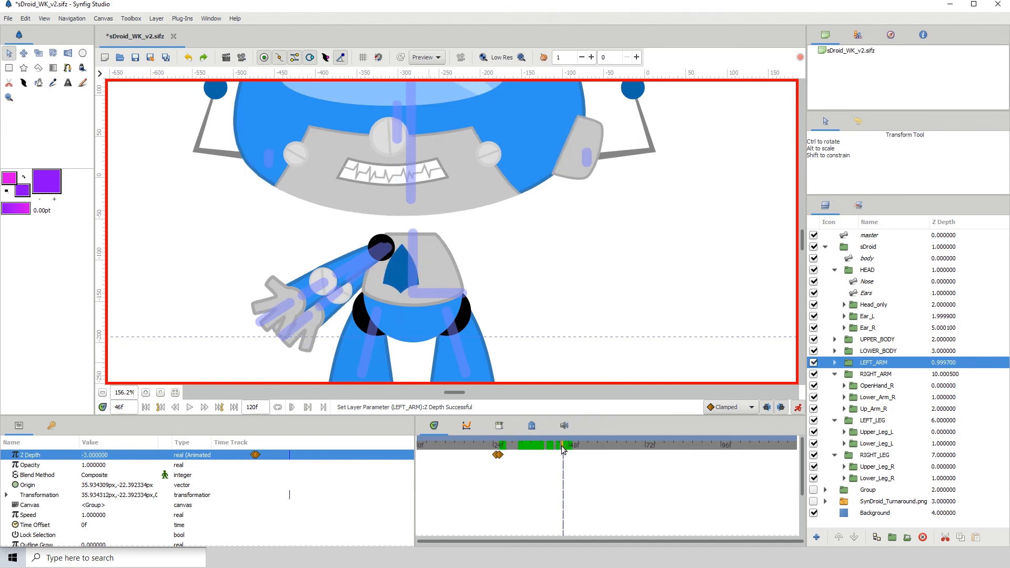
left_click_drag(560, 446, 556, 446)
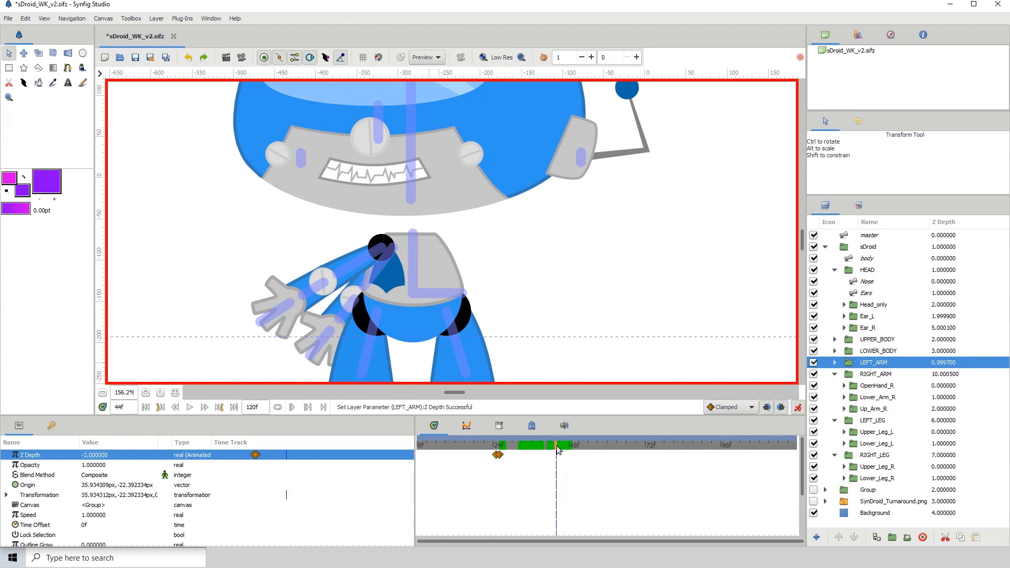
left_click(867, 259)
left_click(412, 258)
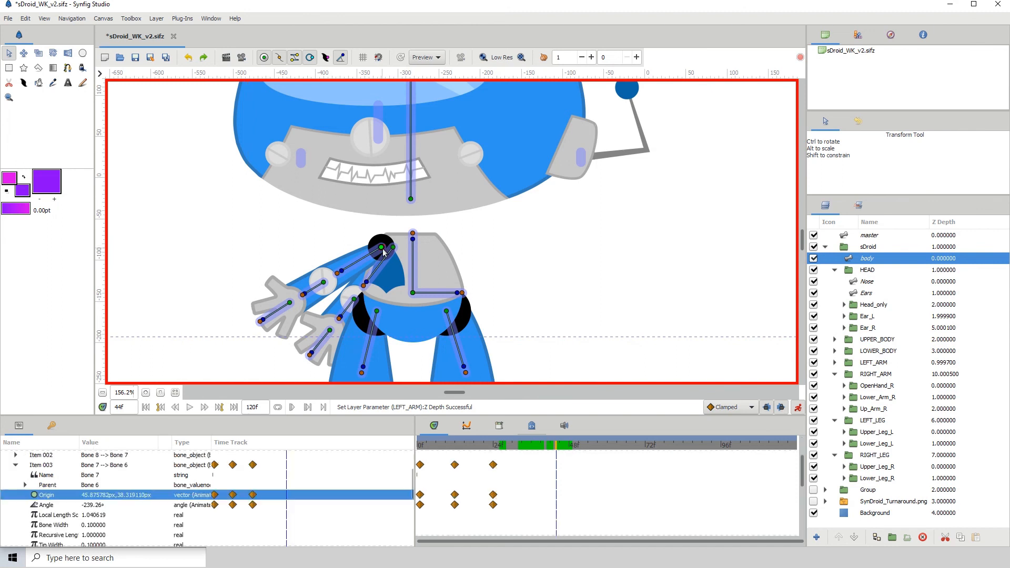
key("shift+Right")
key("shift+Right")
key("shift+Right")
key("shift+Right")
key("shift+Right")
key("shift+Right")
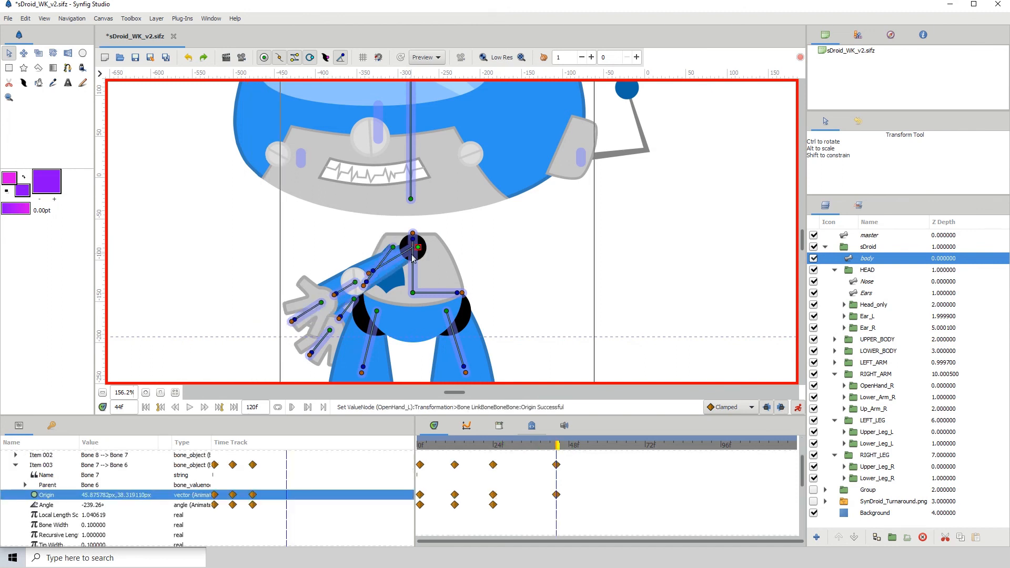
key("shift+Right")
key("shift+Right")
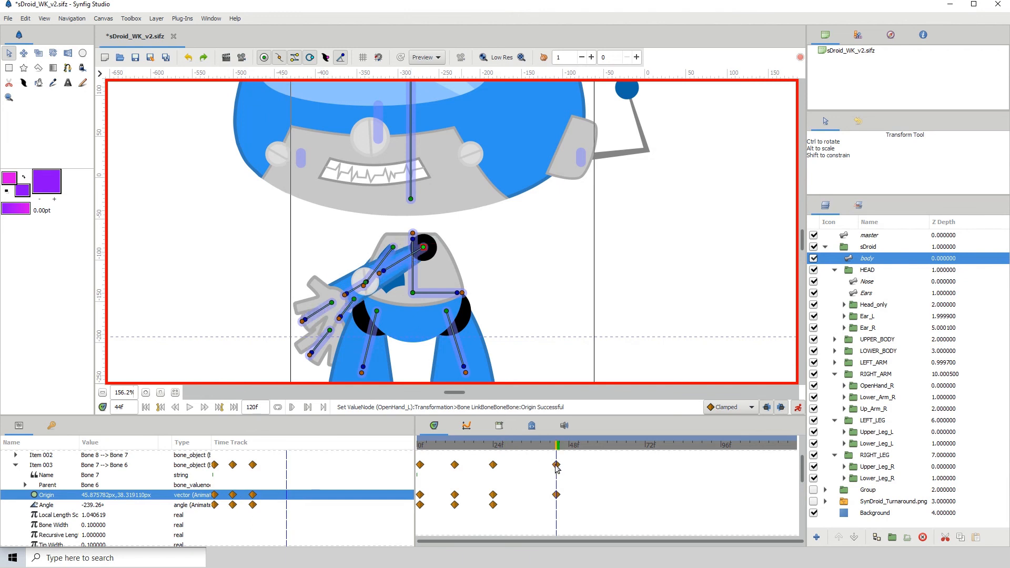
left_click_drag(557, 446, 570, 466)
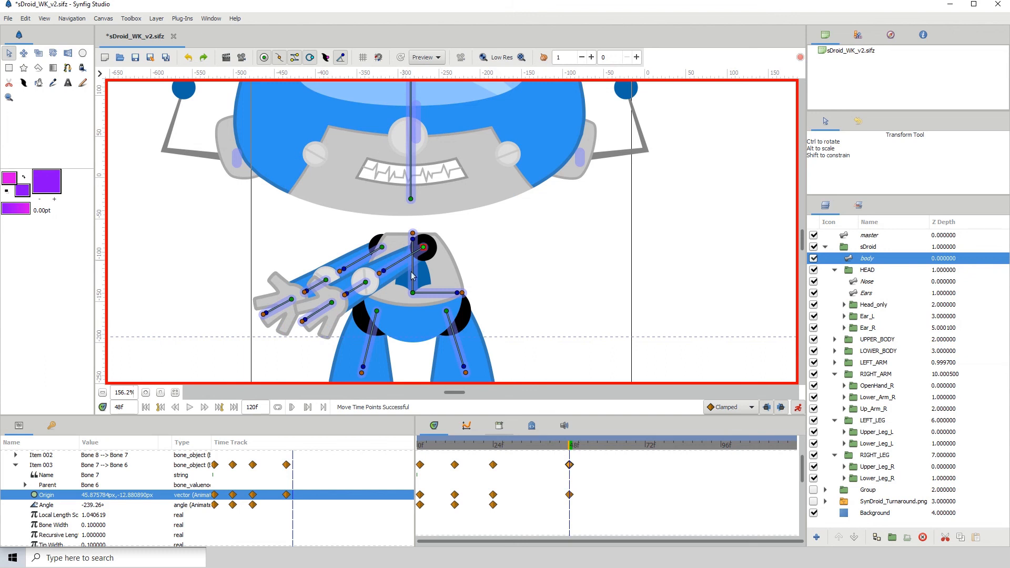
- Duplicate the left shoulder bone's frame 0 waypoints to frame 48 and compare the arm pose on frames 47 and 48
right_click(421, 466)
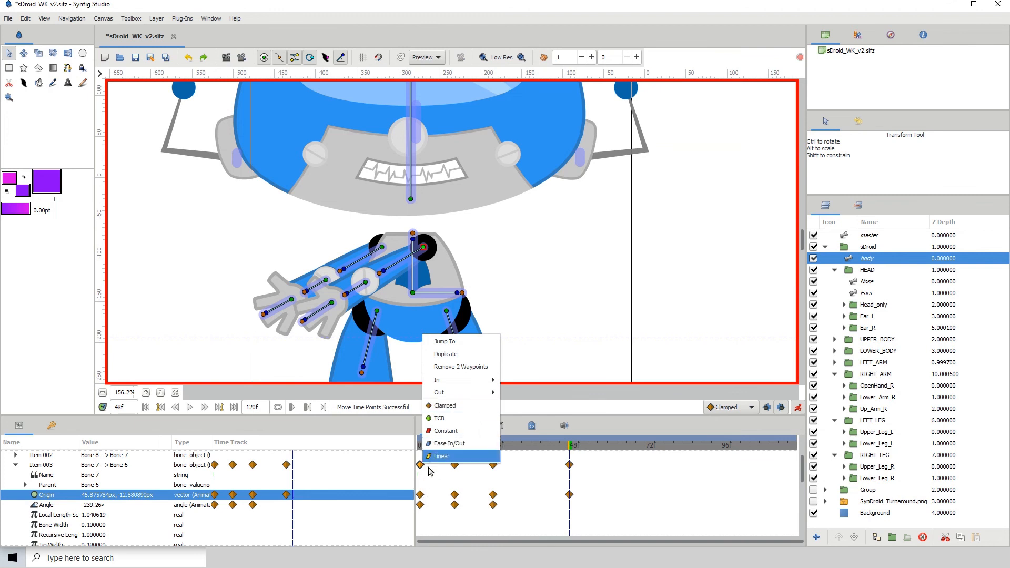
left_click(453, 356)
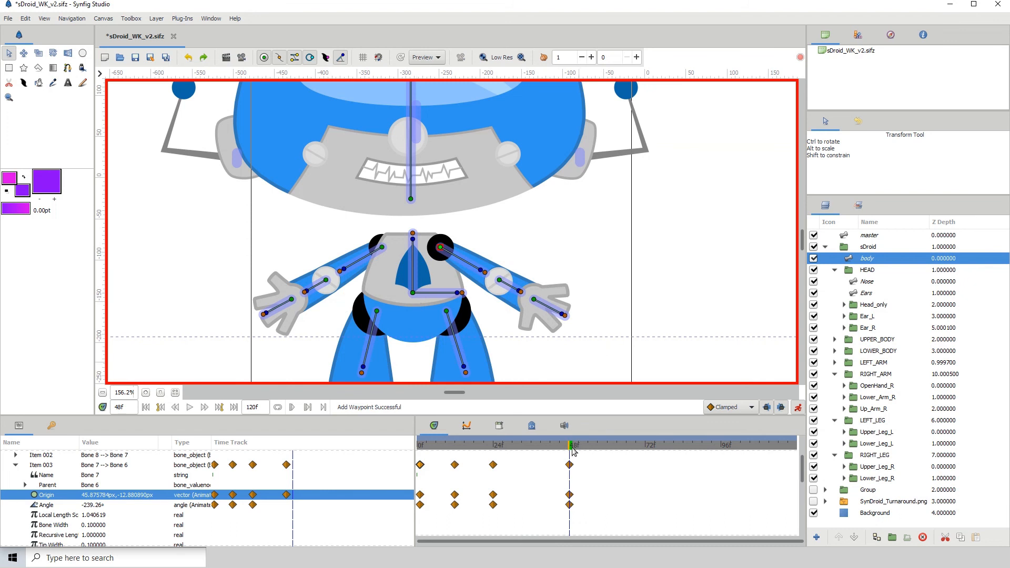
left_click_drag(573, 449, 566, 451)
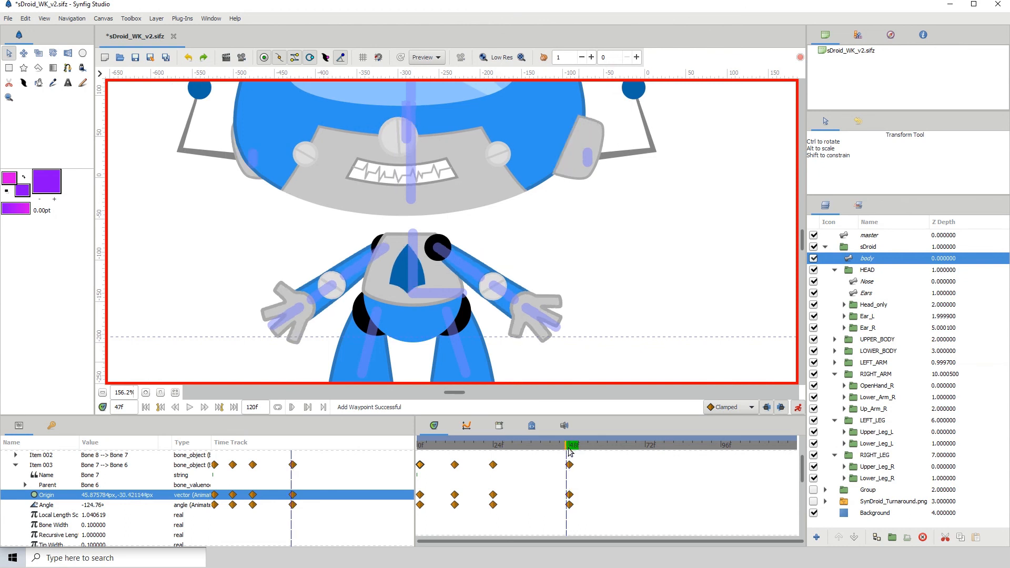
left_click_drag(568, 451, 573, 451)
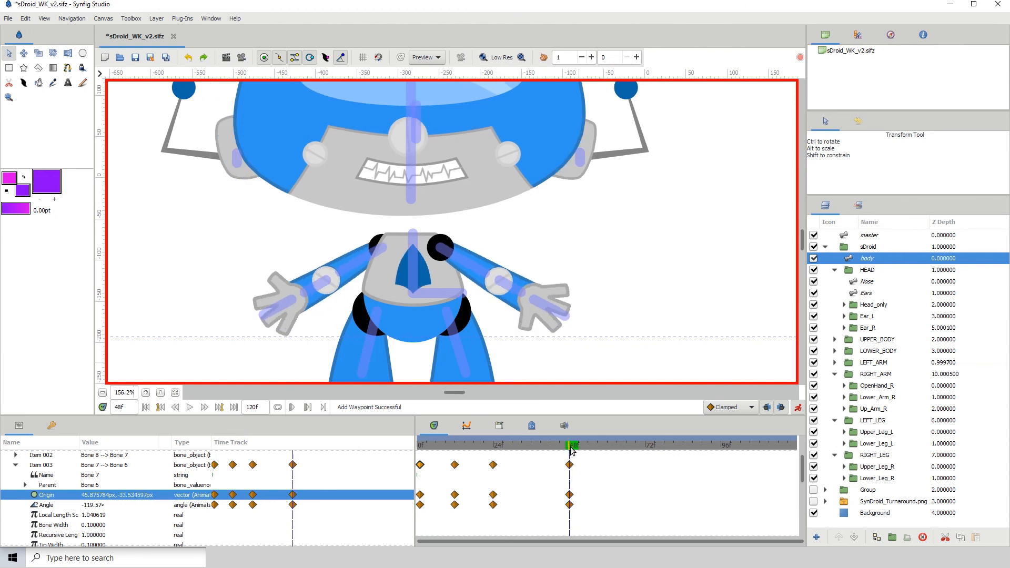
- Duplicate the LEFT_ARM group's Z Depth waypoint of -3 from frame 26 to frame 47
left_click_drag(569, 451, 568, 451)
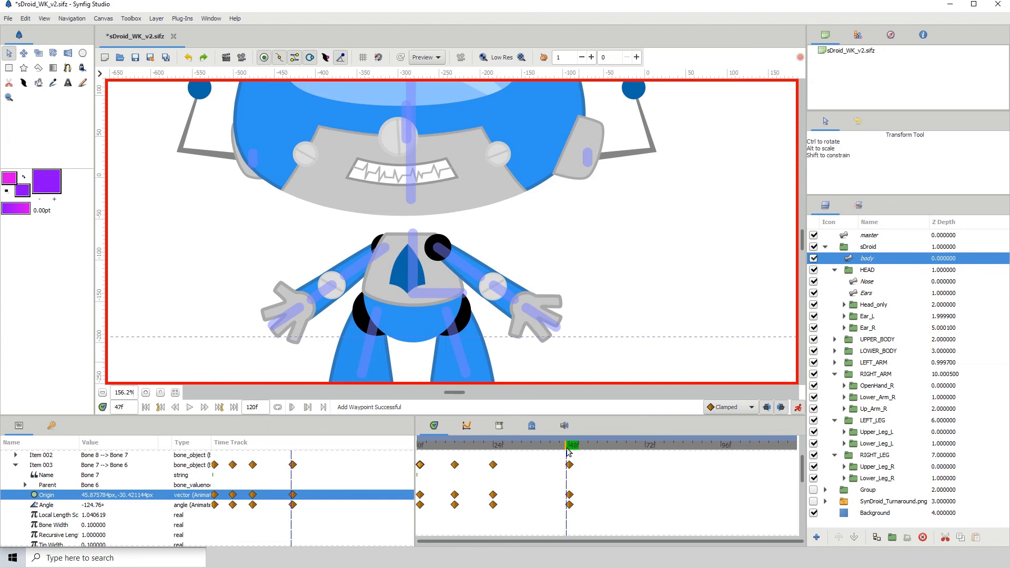
scroll(353, 518, "up", 3)
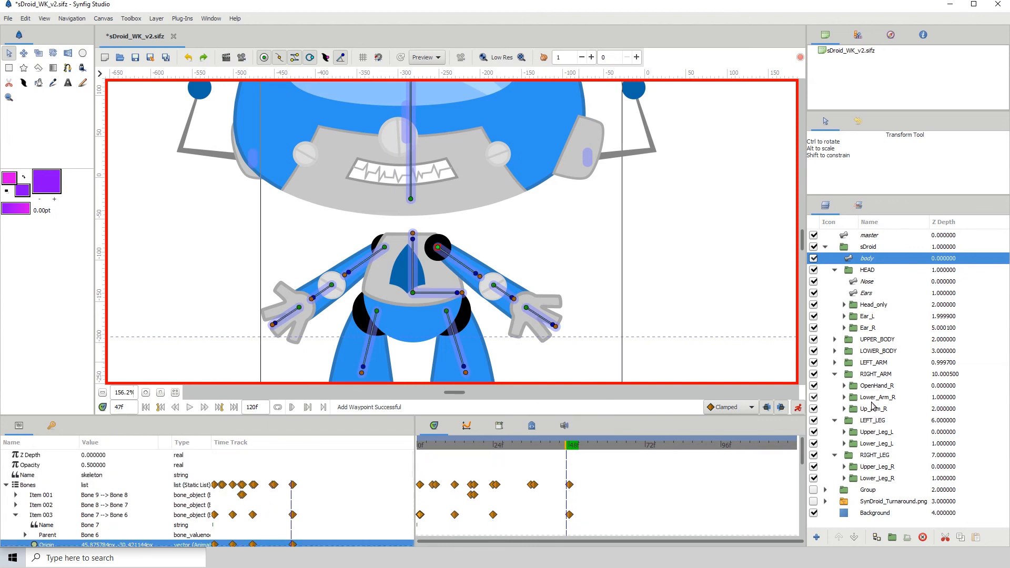
left_click(876, 364)
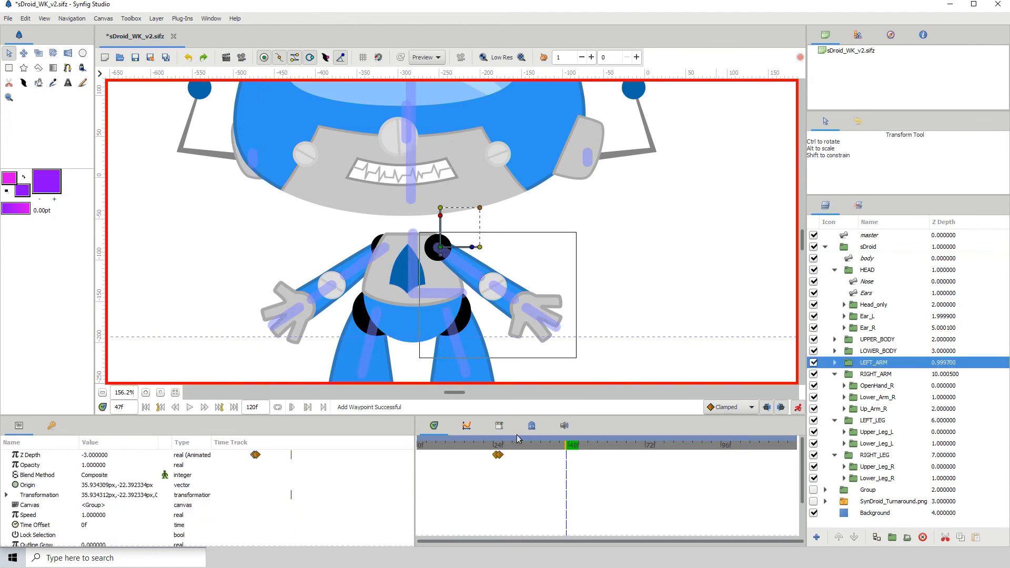
right_click(501, 457)
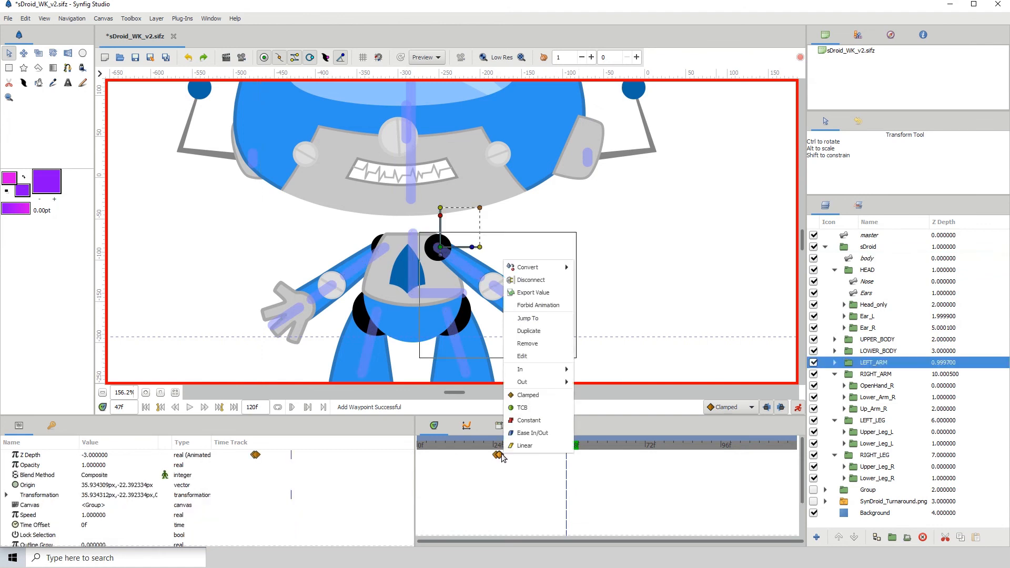
left_click(526, 337)
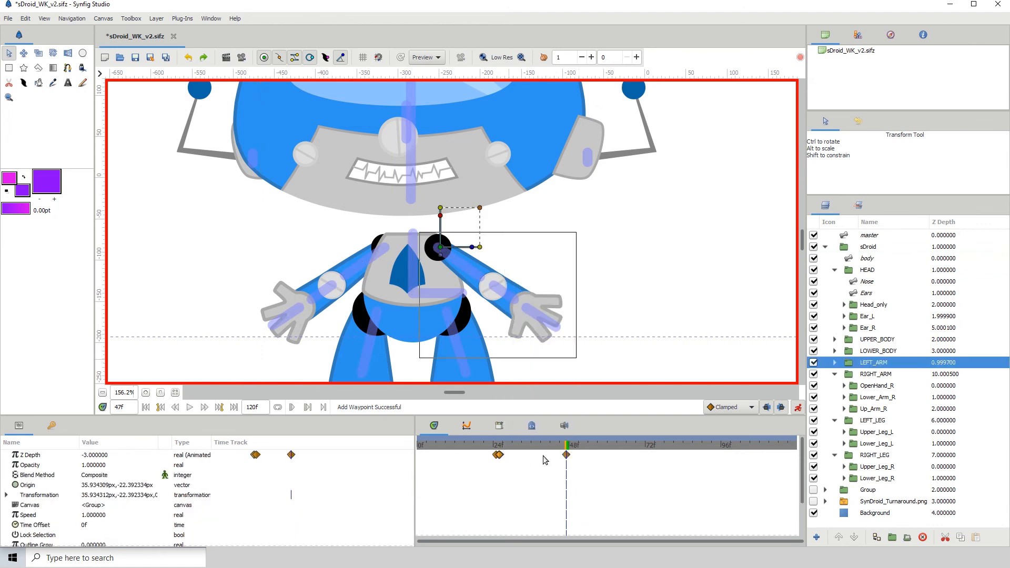
- Duplicate the LEFT_ARM group's Z Depth waypoint of 5 from frame 25 to frame 48 and save the file
key("period")
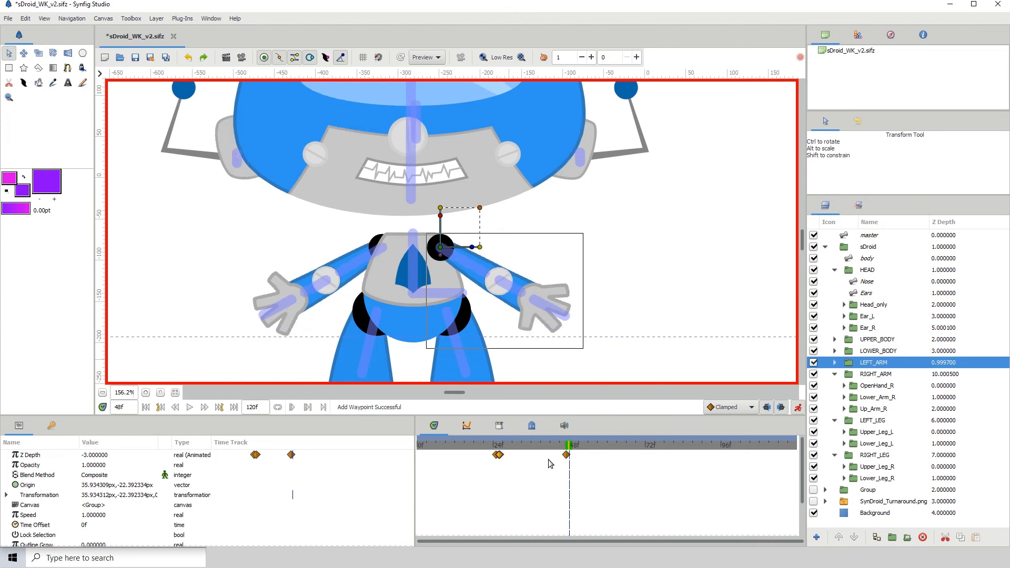
right_click(497, 456)
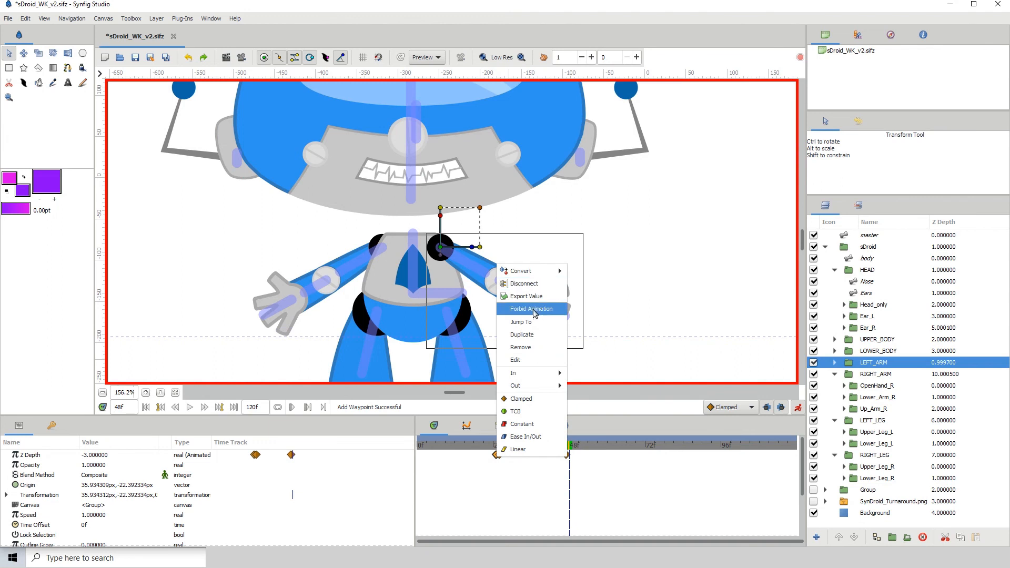
left_click(526, 335)
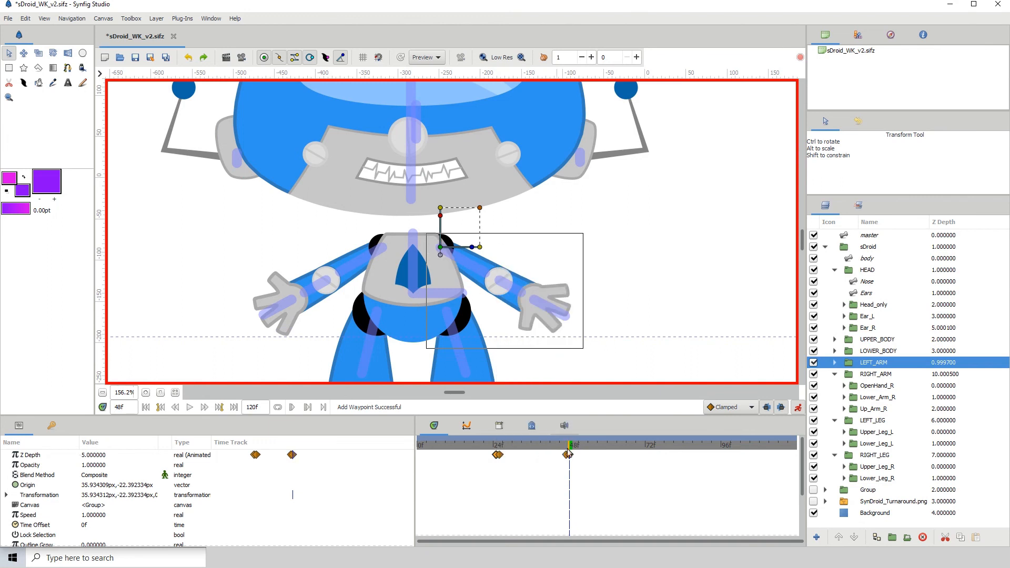
left_click(536, 445)
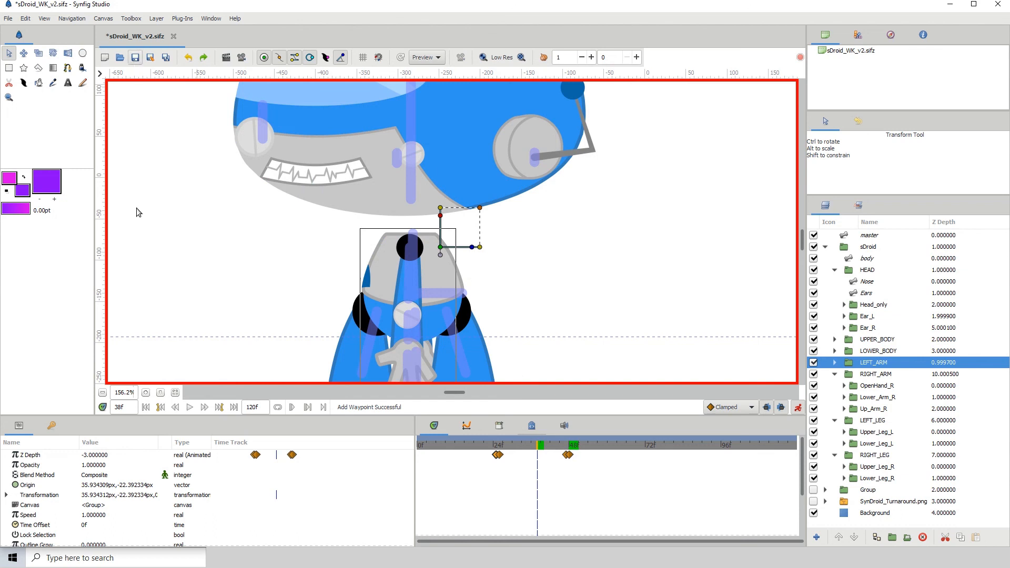
key("ctrl+s")
- Play the turnaround from frame 0 to review both arms' motion and layering, and inspect the back view at frame 26
left_click(104, 393)
left_click(104, 393)
left_click(104, 393)
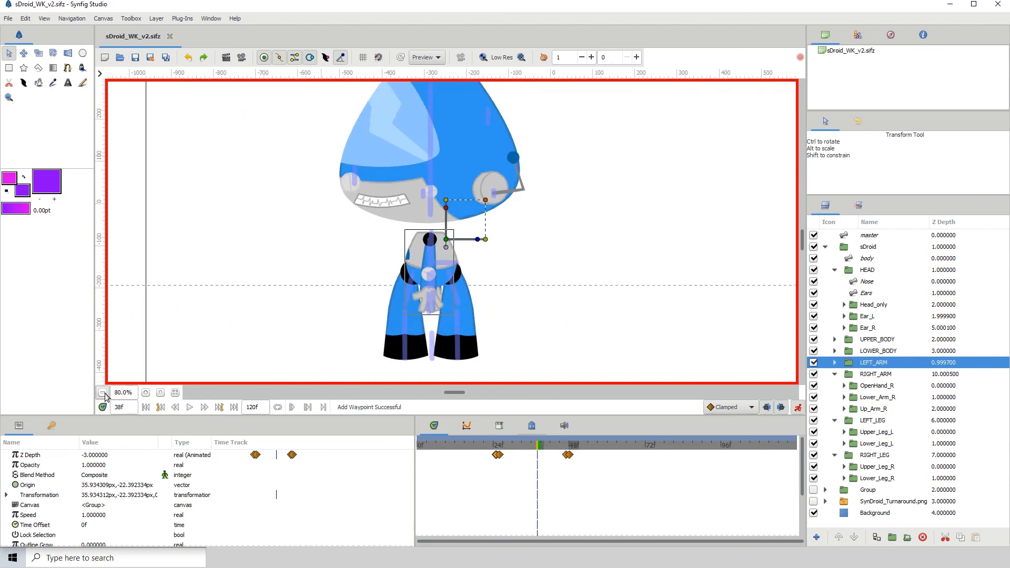
left_click(104, 393)
left_click_drag(487, 447, 370, 456)
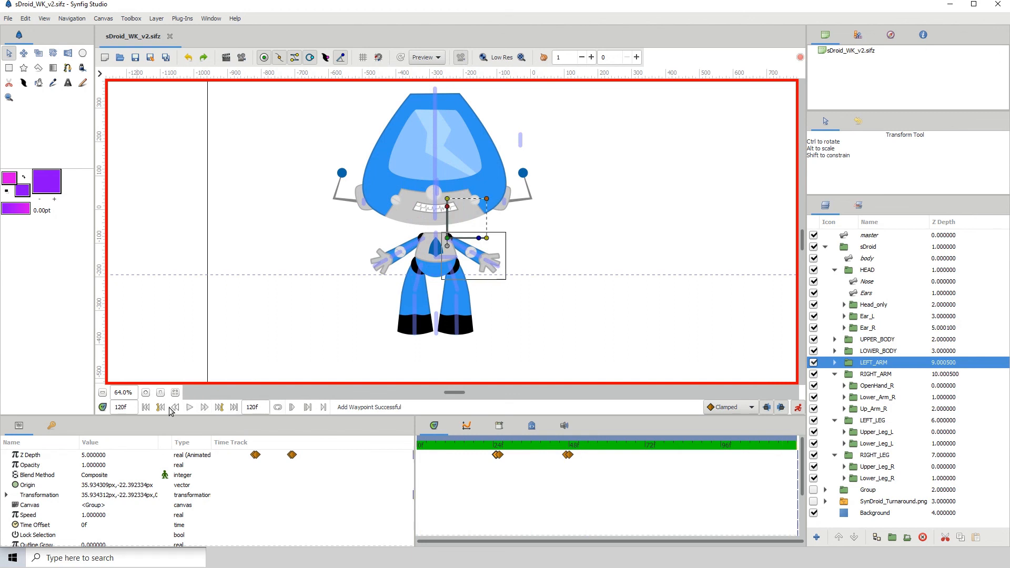
left_click(190, 408)
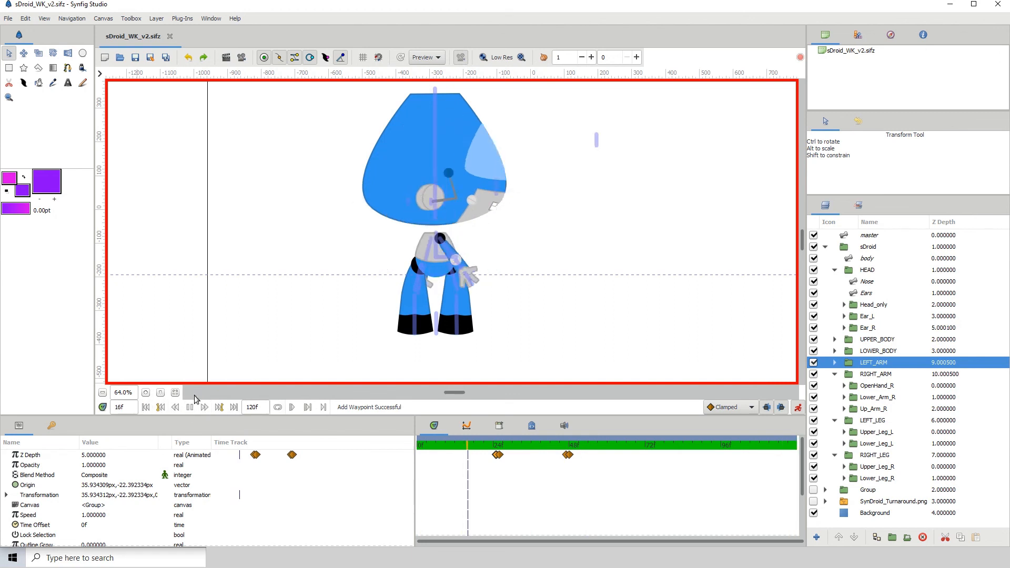
left_click(146, 392)
left_click(146, 392)
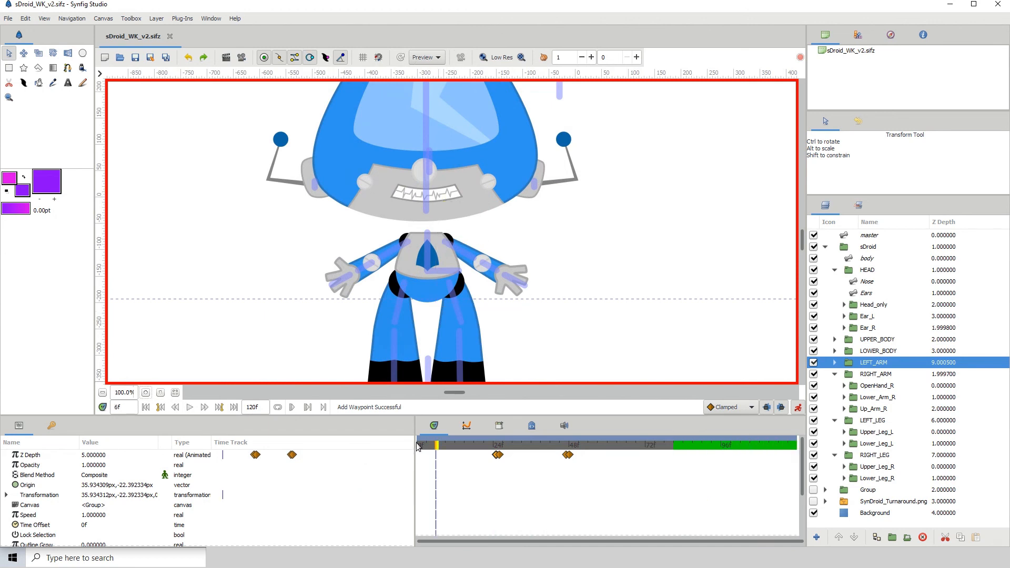
mouse_move(417, 443)
left_mouse_down()
mouse_move(402, 443)
mouse_move(500, 440)
mouse_move(413, 441)
left_mouse_up()
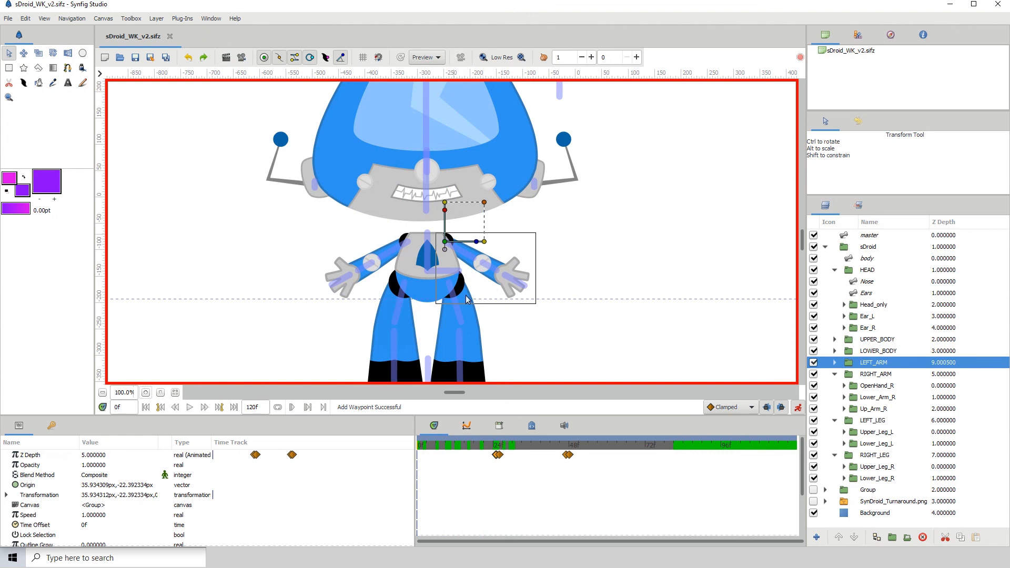
key("space")
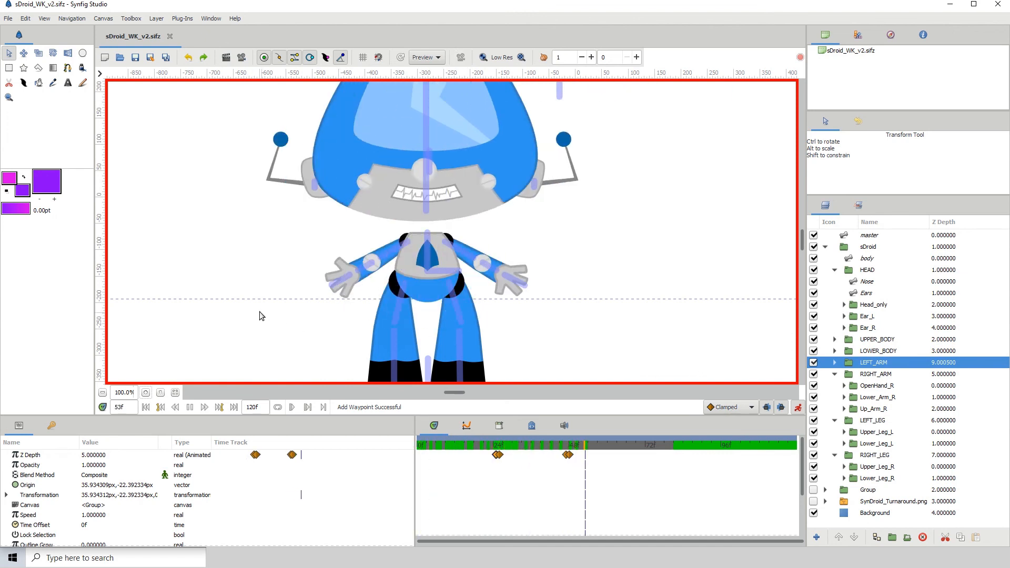
key("space")
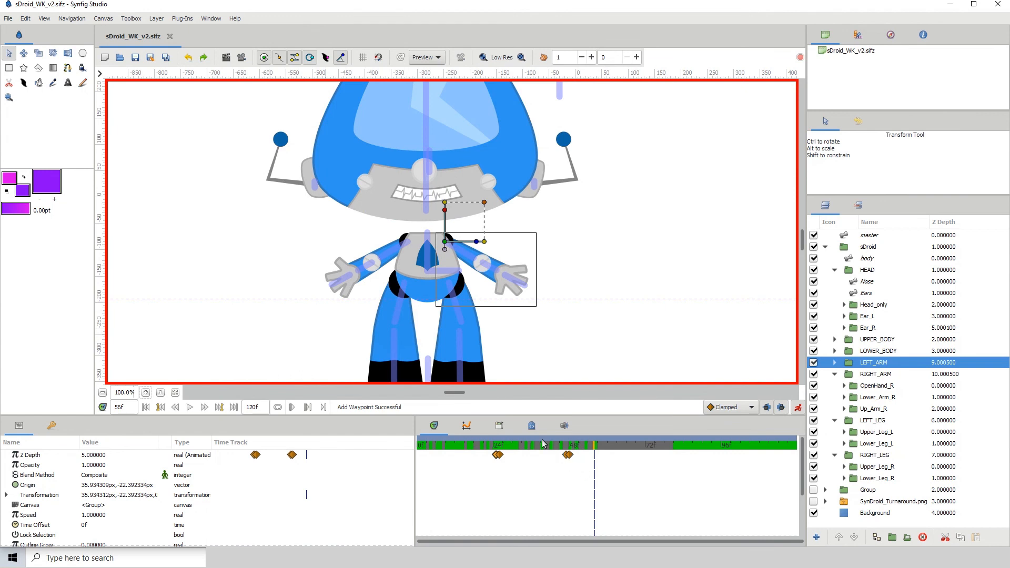
left_click(502, 448)
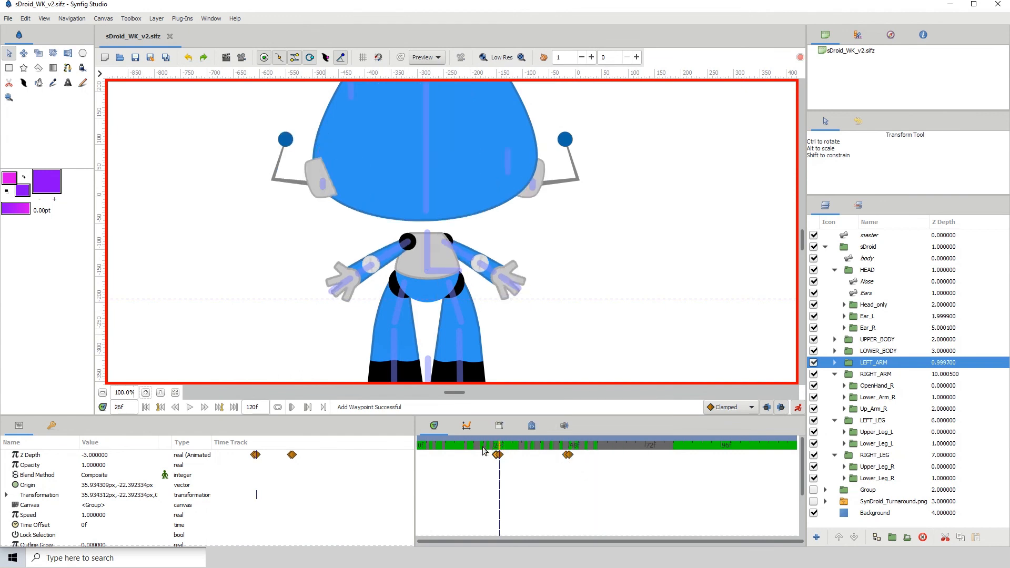